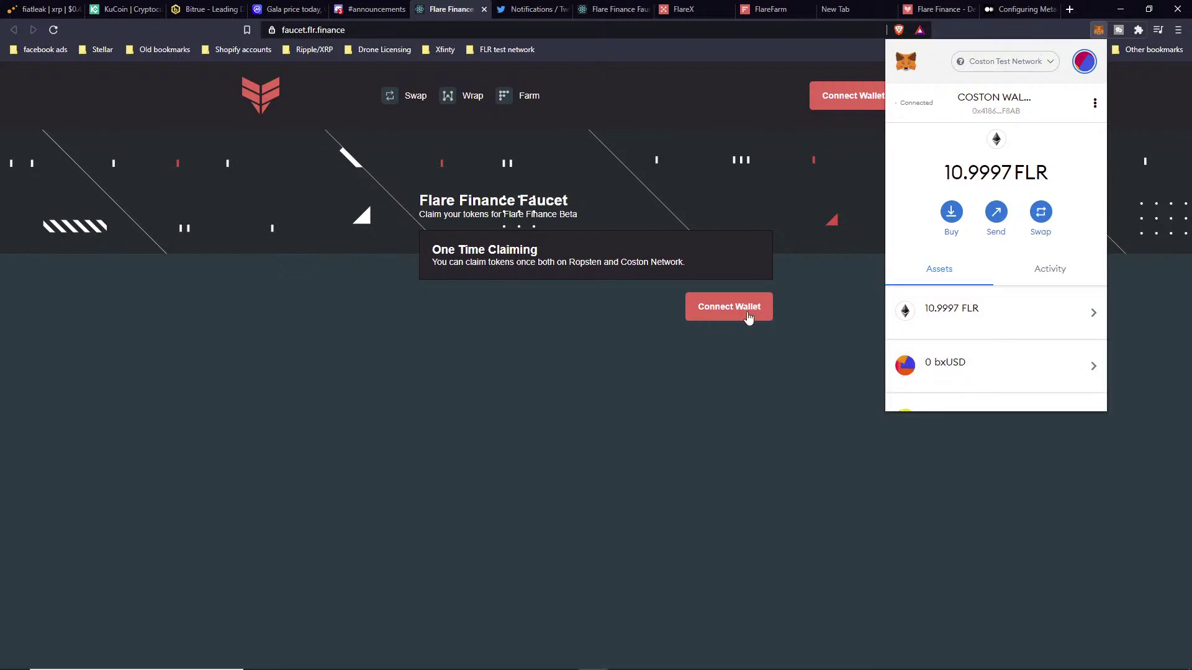
Review the wallet's network list and the Medium guide's Custom RPC settings for the Coston Test Network
left_click(1018, 64)
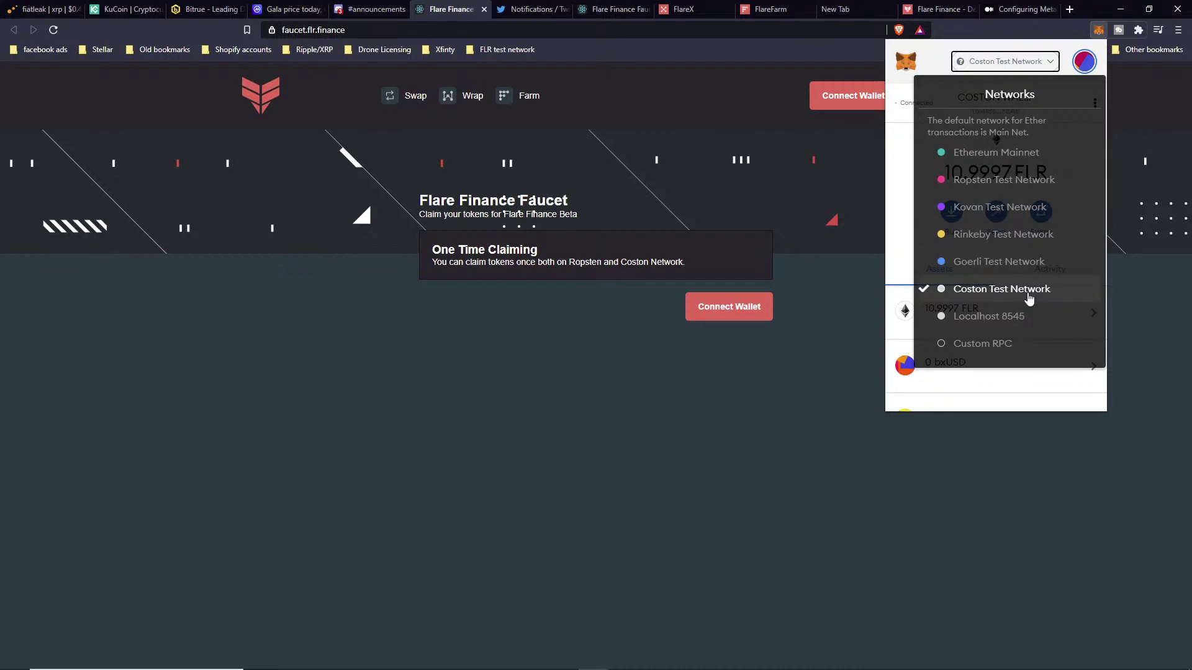
left_click(1018, 10)
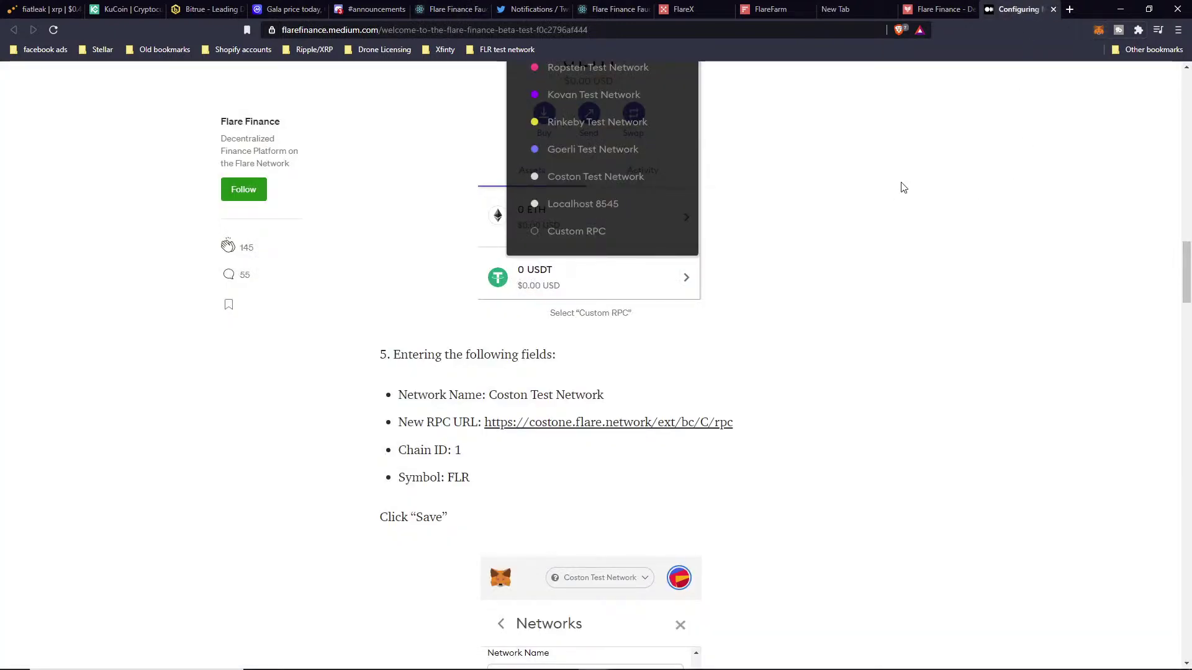
scroll(914, 309, "up", 1)
scroll(913, 308, "up", 3)
scroll(911, 310, "down", 2)
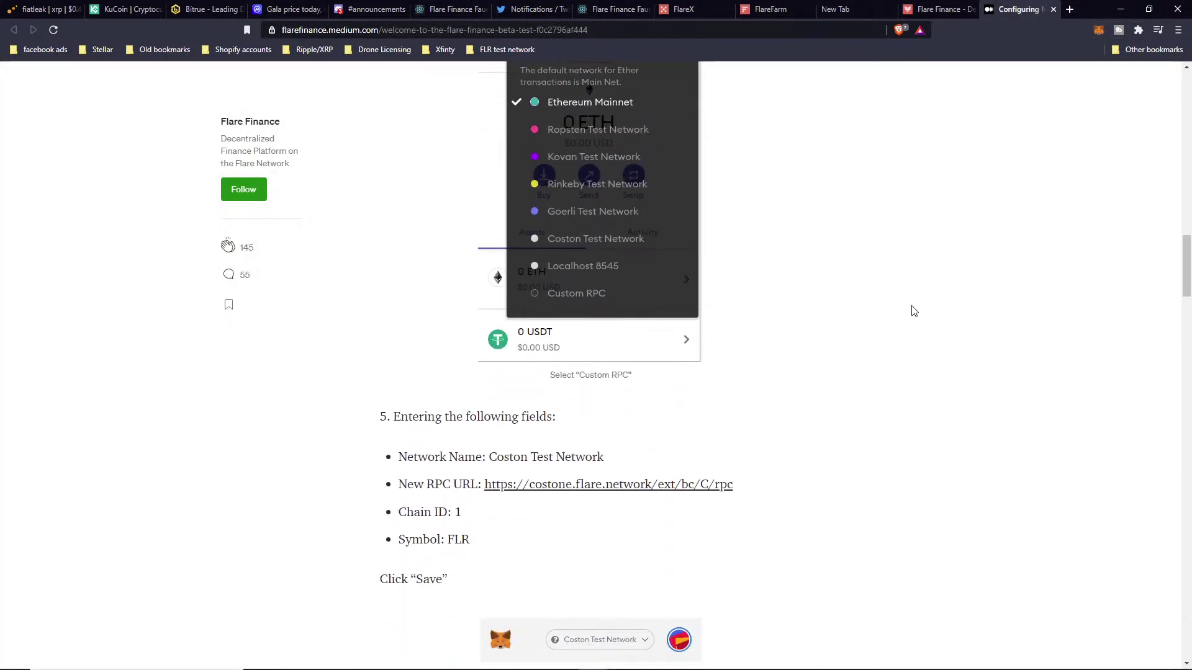
scroll(913, 311, "up", 2)
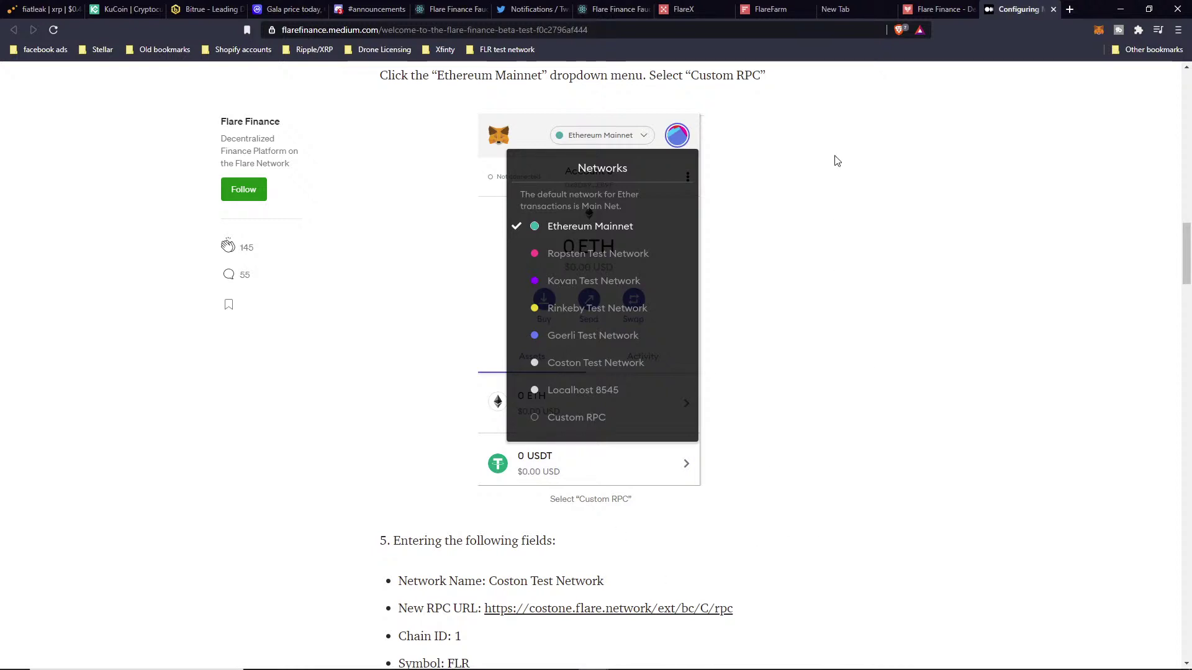
Open the Flare Finance Faucet from the Discord announcement, check the wallet's network and connect the wallet to the faucet
left_click(370, 10)
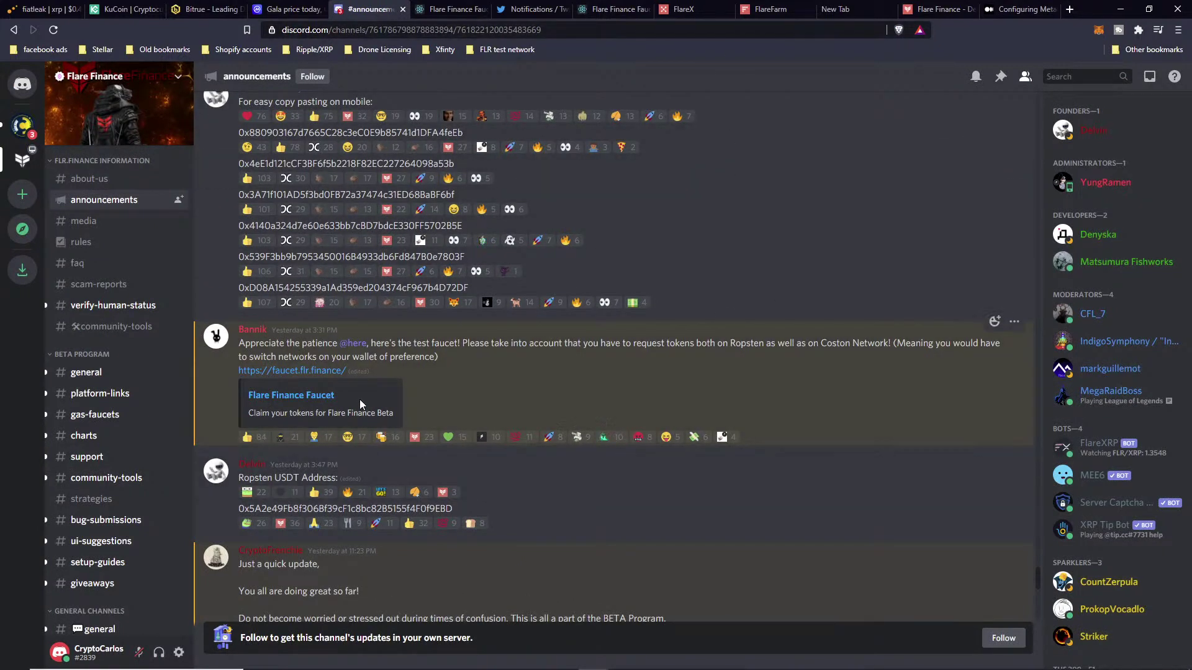
left_click(317, 376)
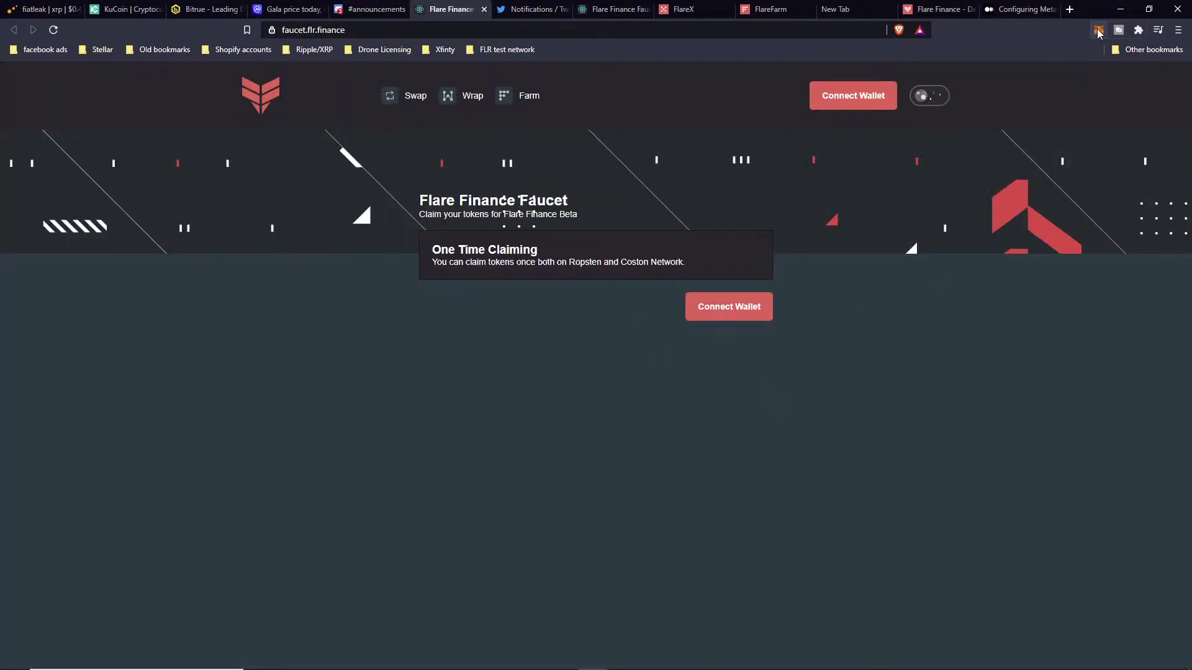
left_click(1098, 30)
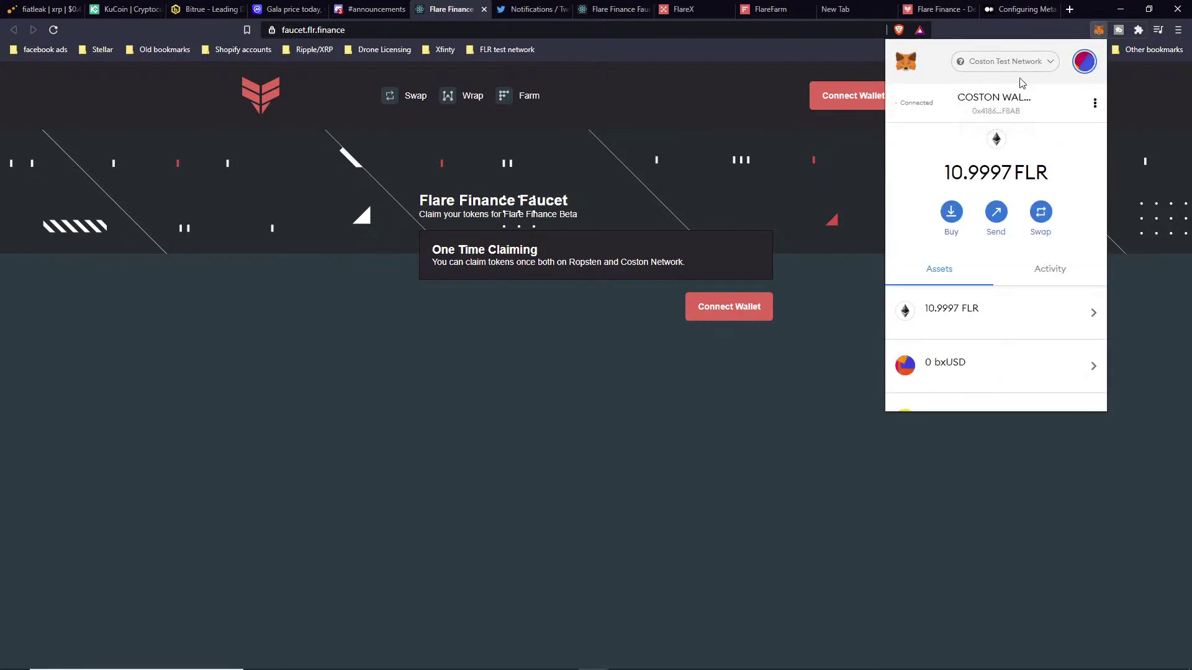
left_click(813, 326)
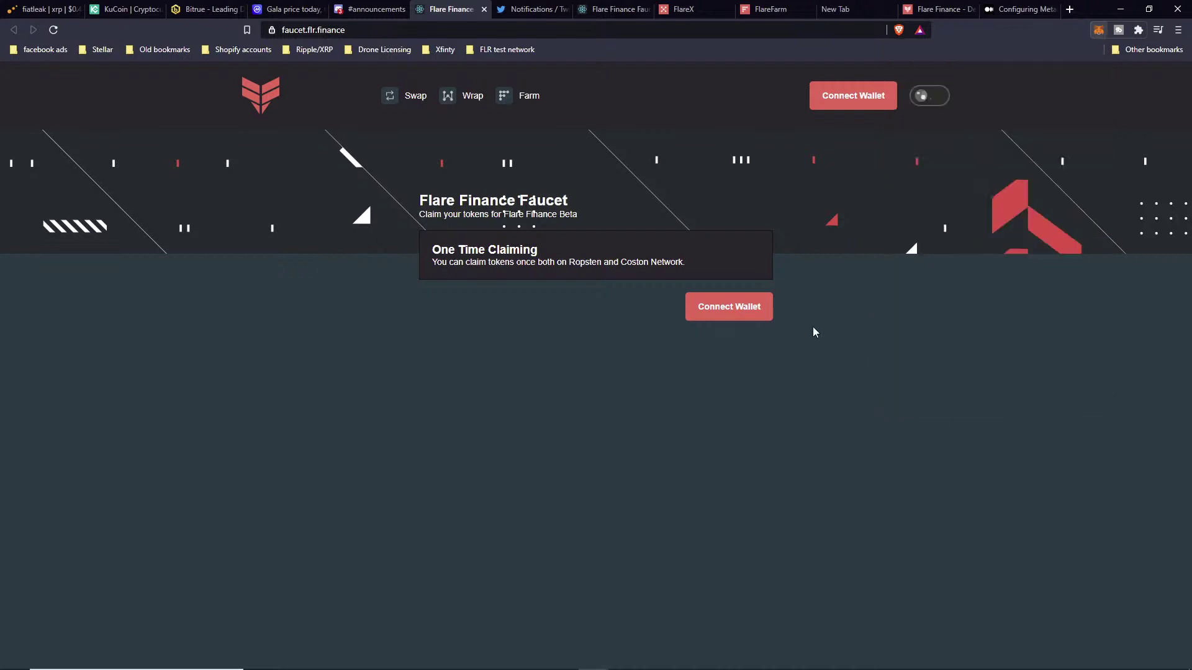
left_click(752, 314)
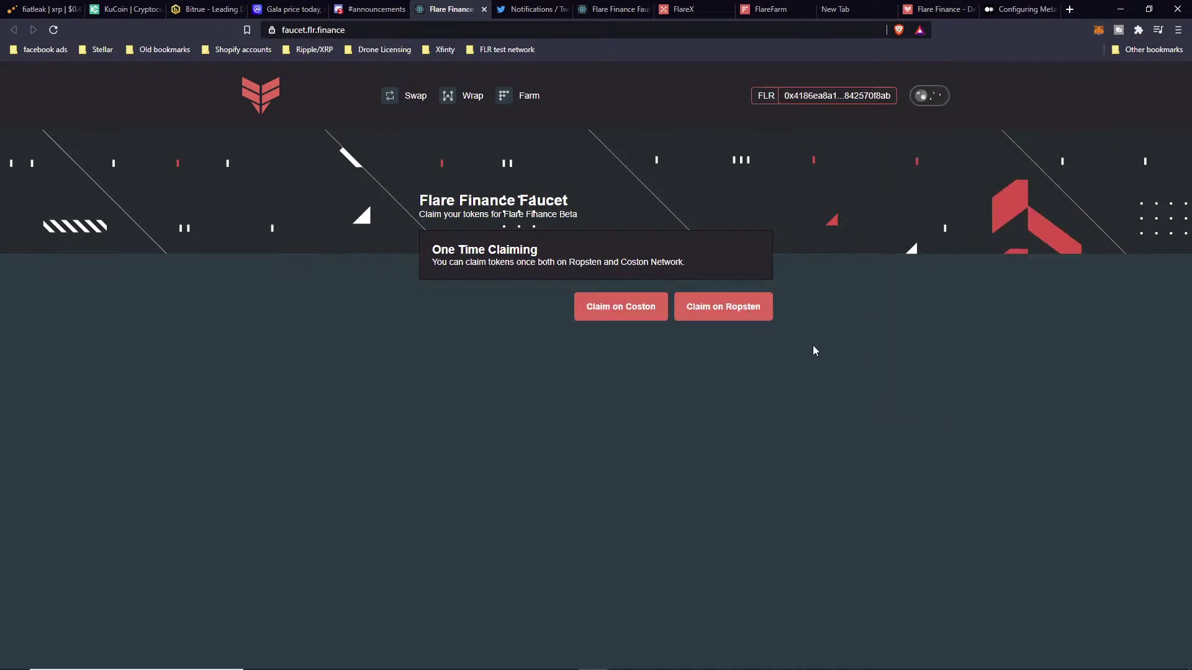
Request the faucet tokens on Coston, review the gas details and reject the wallet transaction
left_click(645, 318)
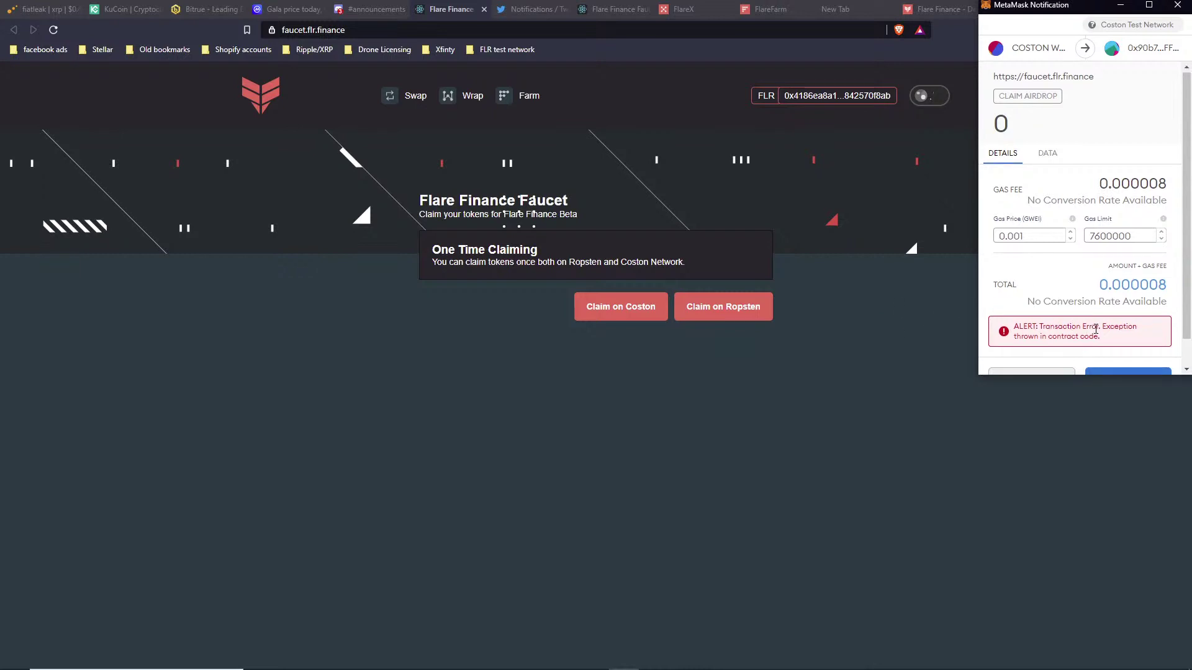
scroll(1089, 332, "down", 1)
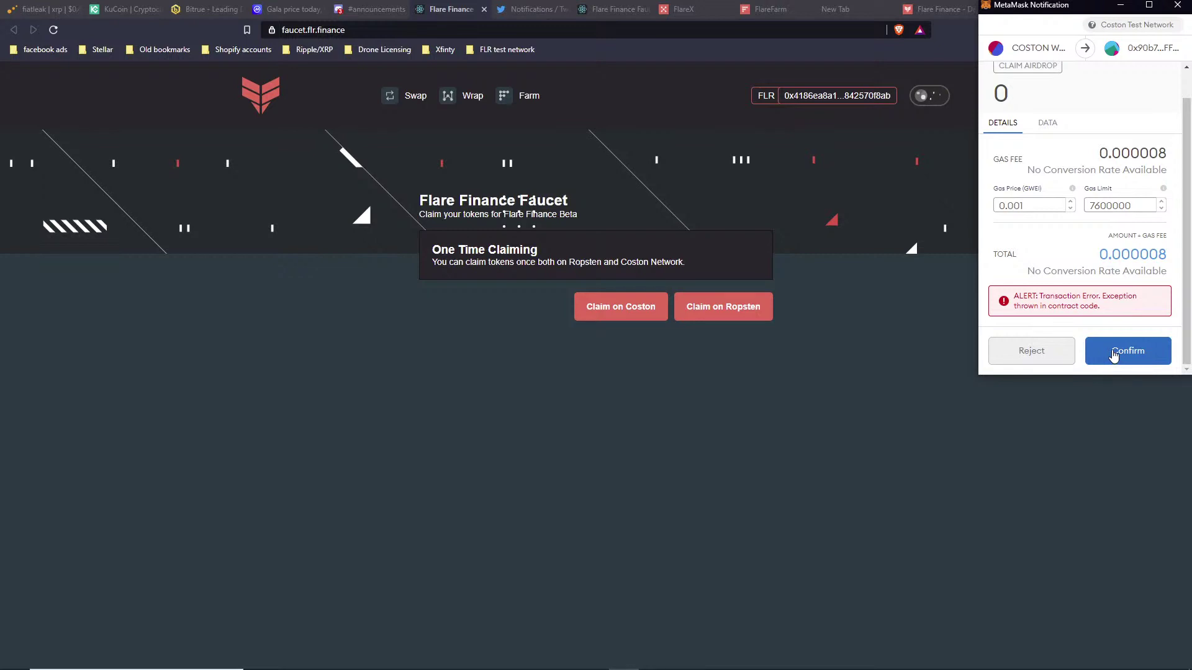
left_click(1039, 355)
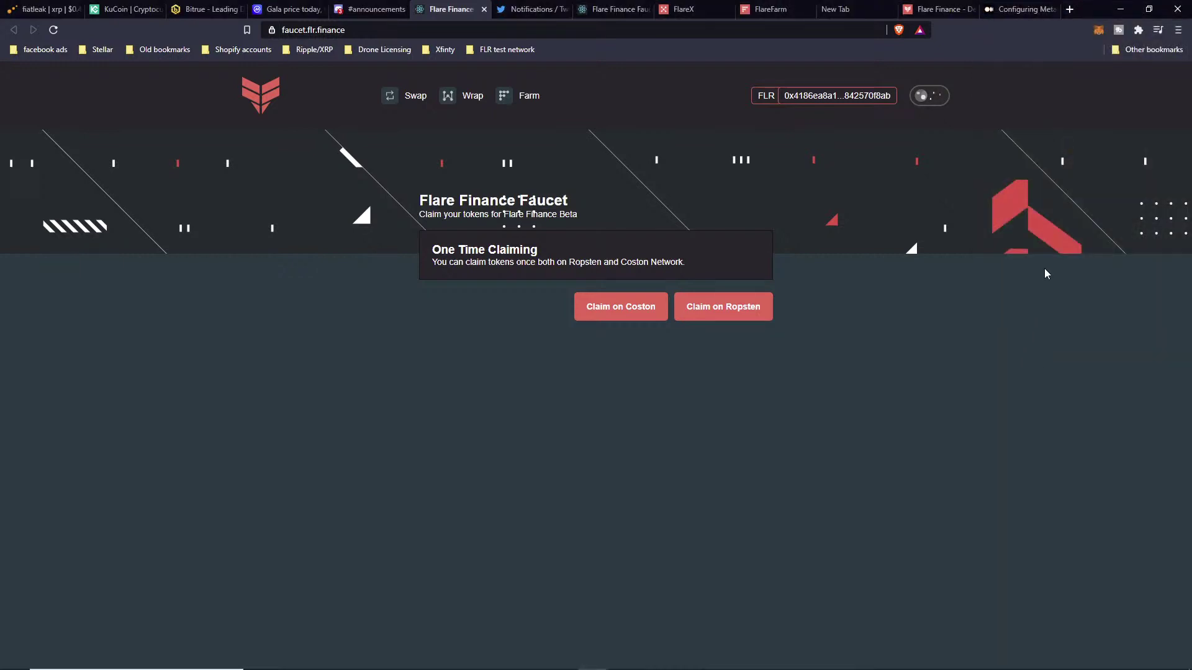
Switch the MetaMask wallet to the Ropsten Test Network
left_click(1099, 31)
left_click(1021, 63)
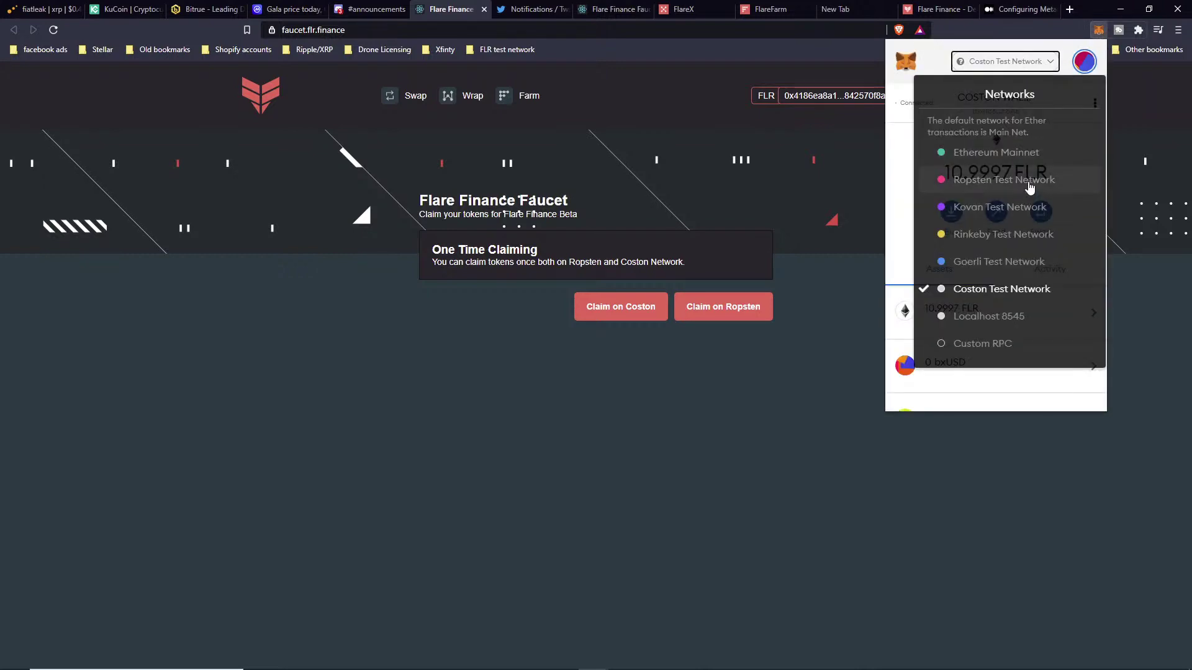
left_click(1030, 187)
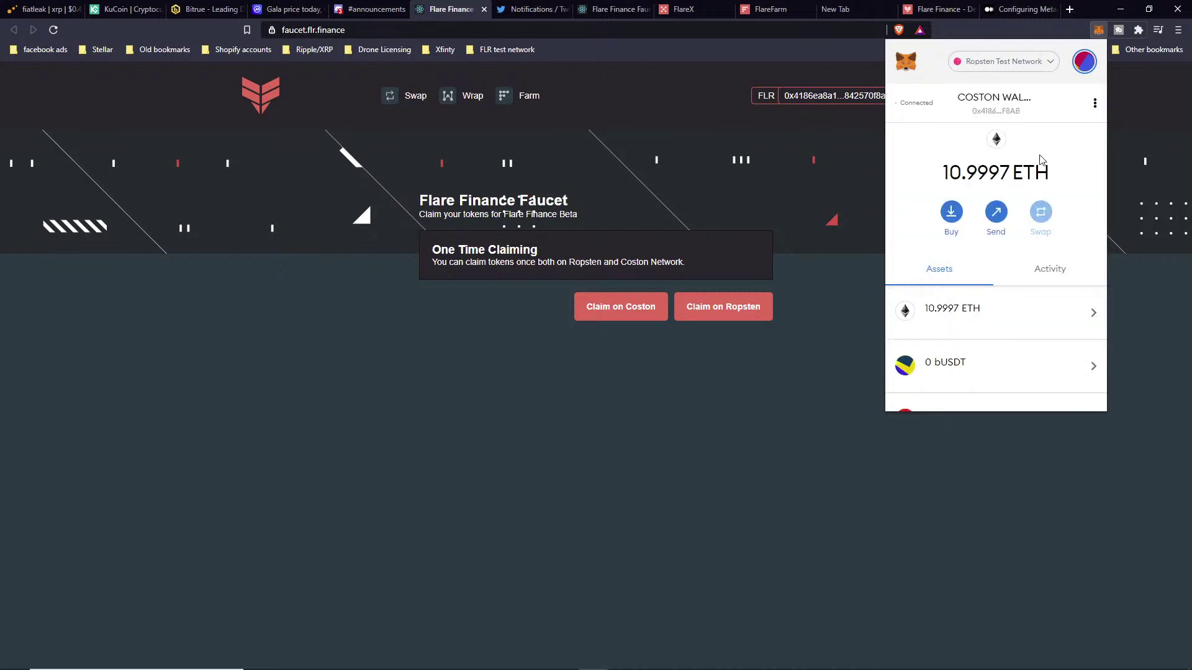
left_click(858, 337)
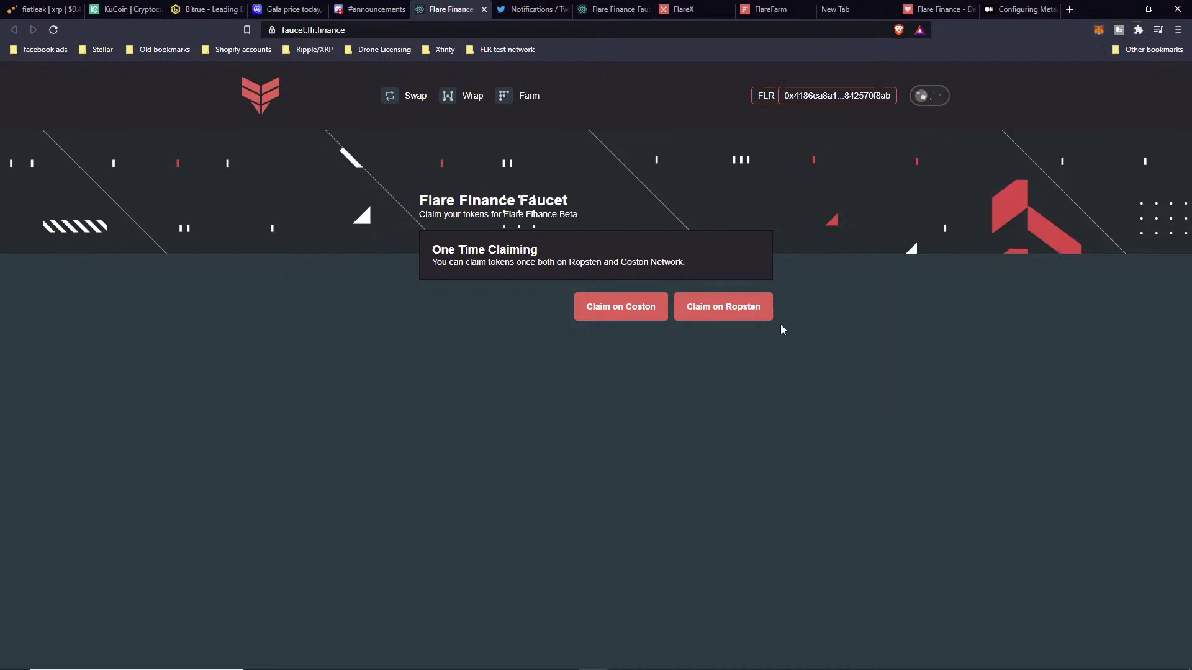
Request the faucet tokens on Ropsten, review the gas details and reject the wallet transaction
left_click(741, 315)
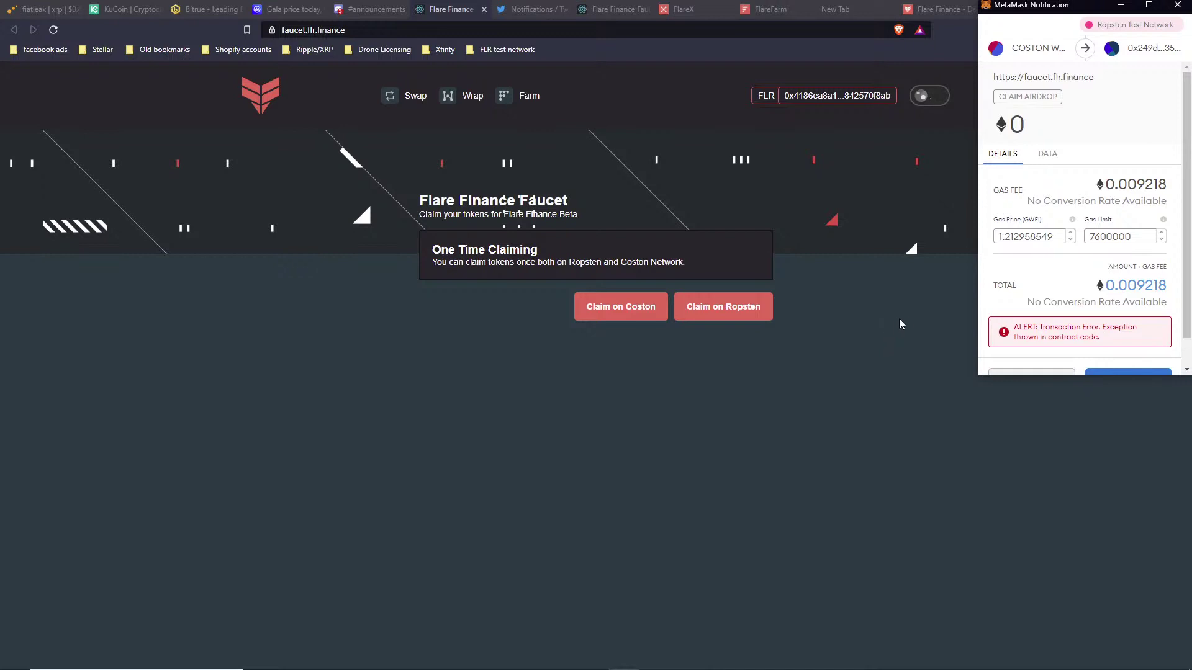
scroll(1040, 293, "down", 1)
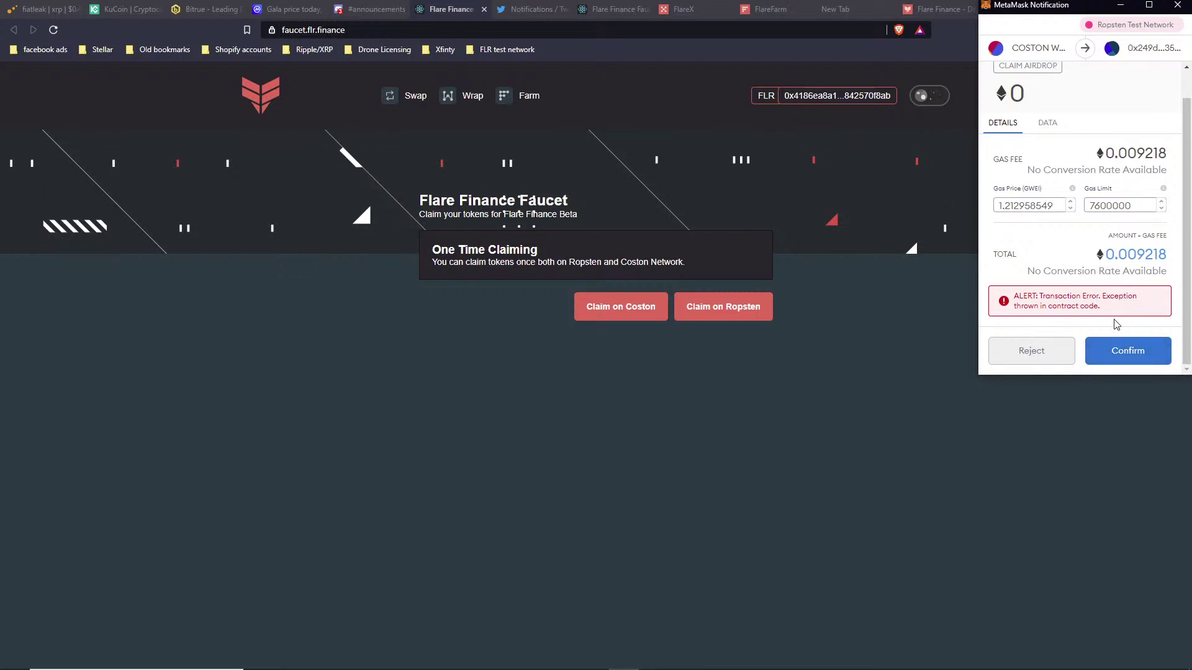
left_click(1032, 352)
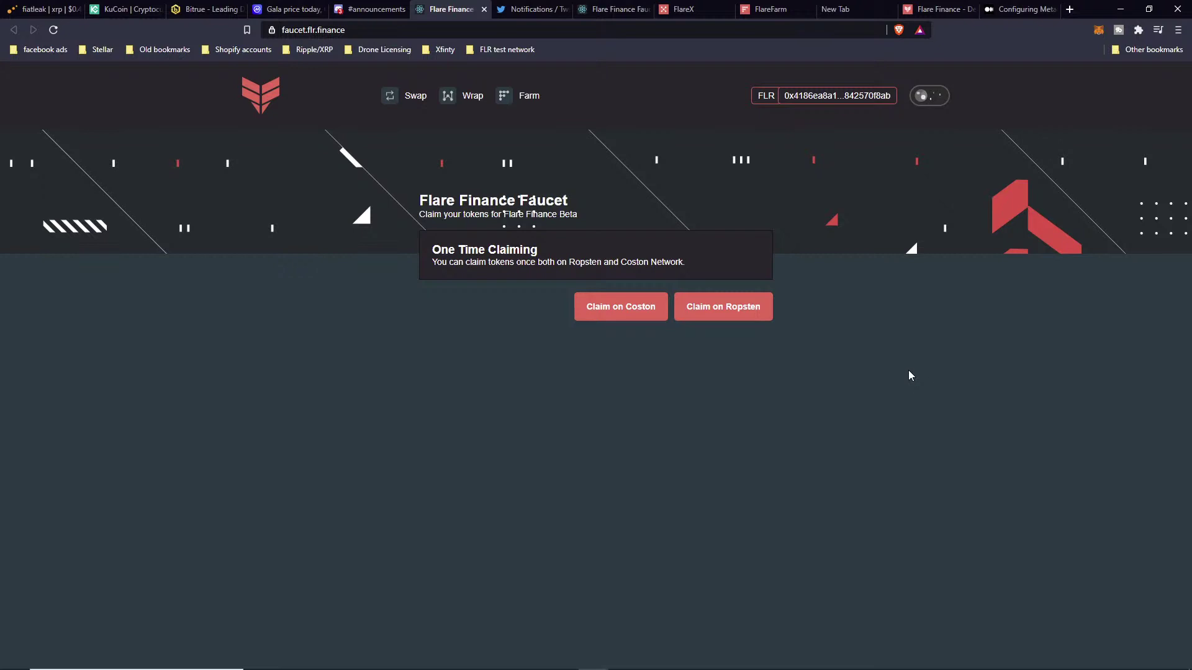
Look over the FlareX and FlareFarm pages and open the FlareWrap page from FlareX
left_click(682, 9)
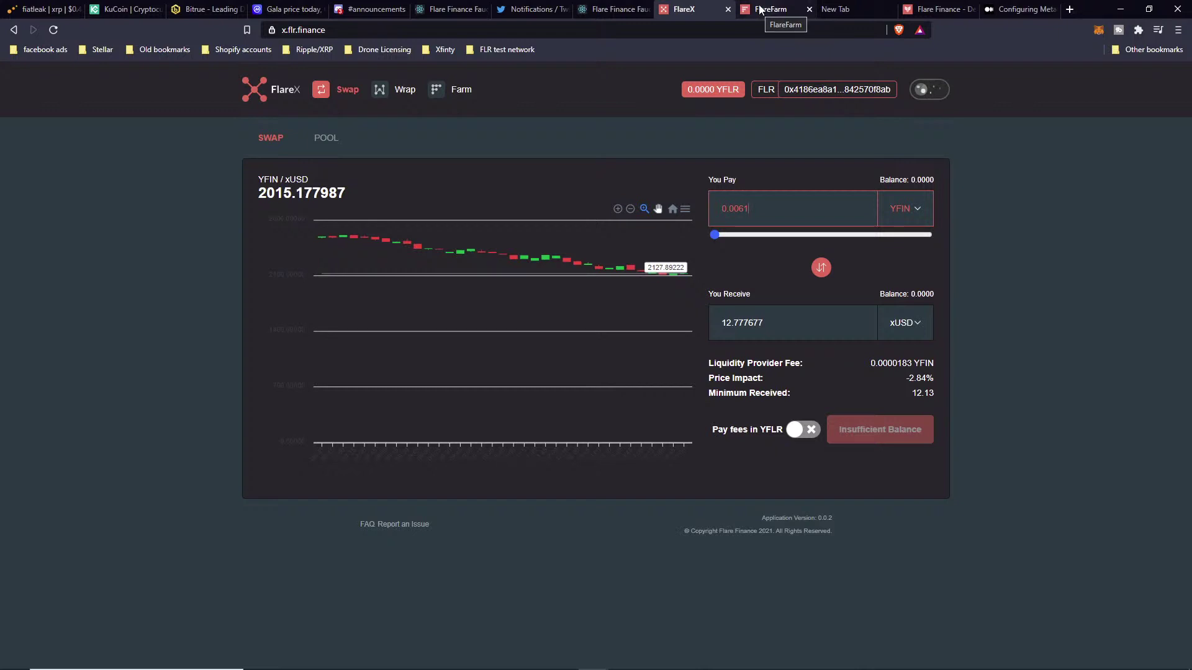
left_click(760, 12)
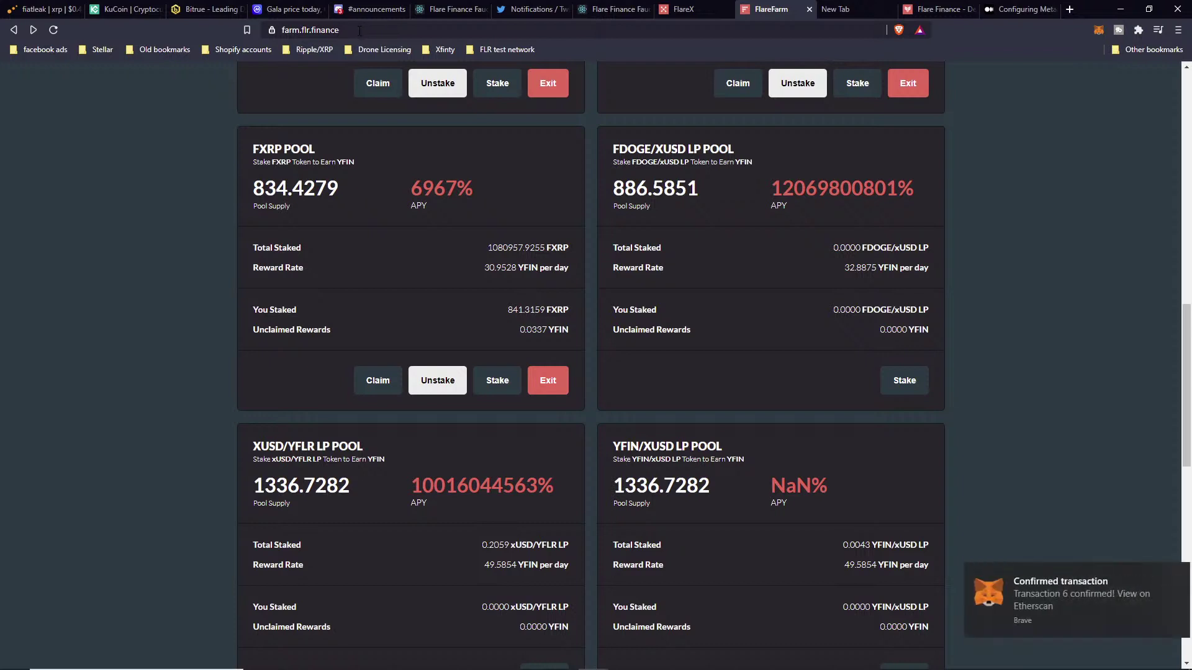
left_click(688, 12)
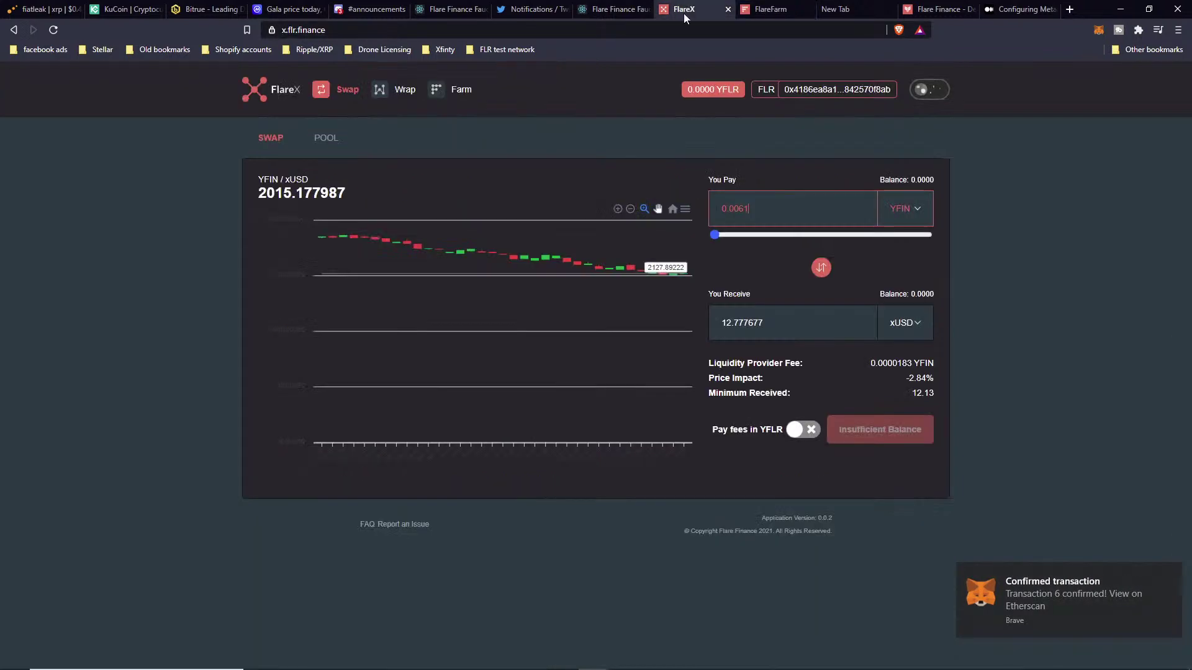
left_click(402, 92)
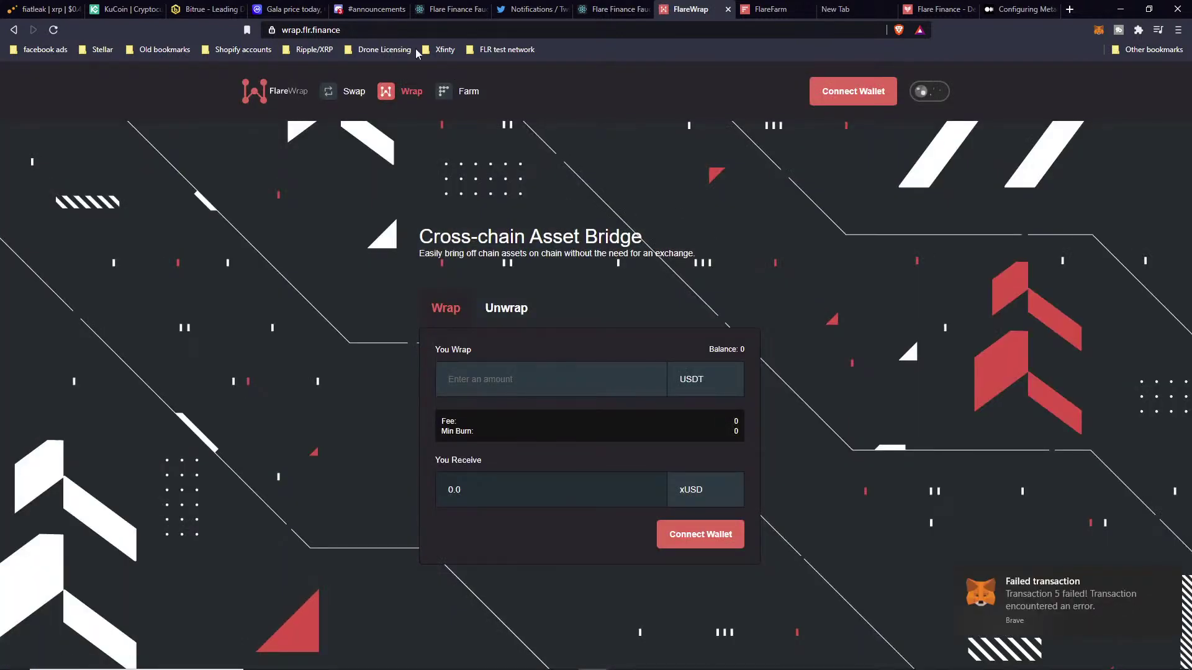
Copy the FlareWrap page's web address, wrap.flr.finance, and switch to the other window
left_click(415, 30)
right_click(353, 31)
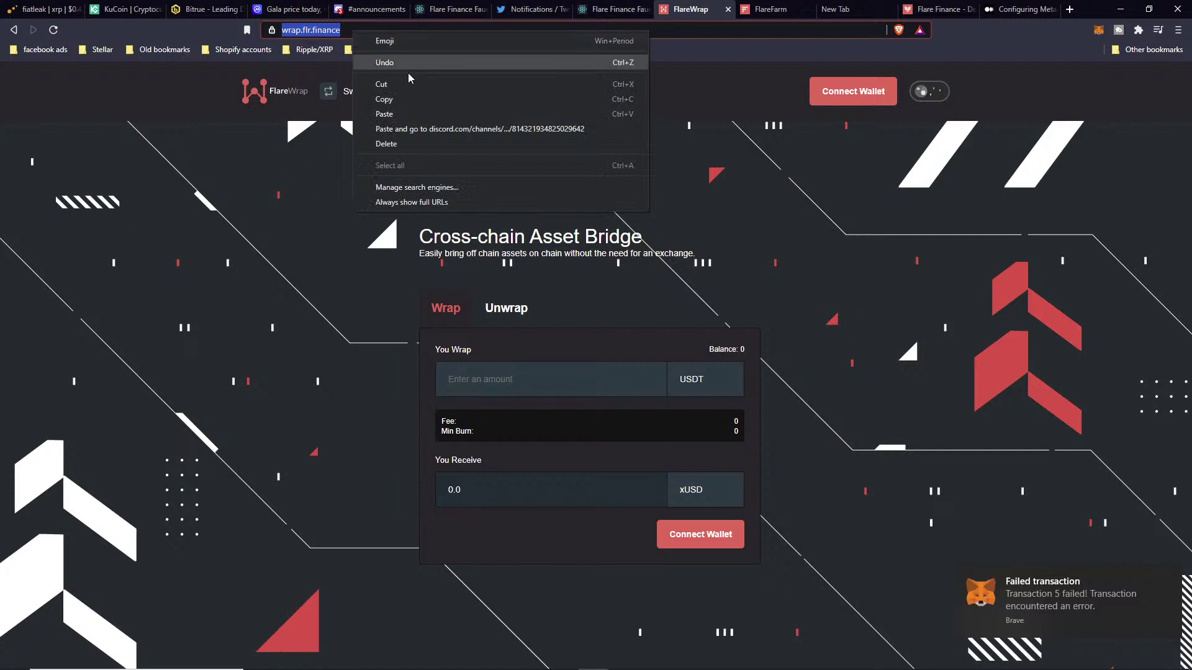
left_click(415, 99)
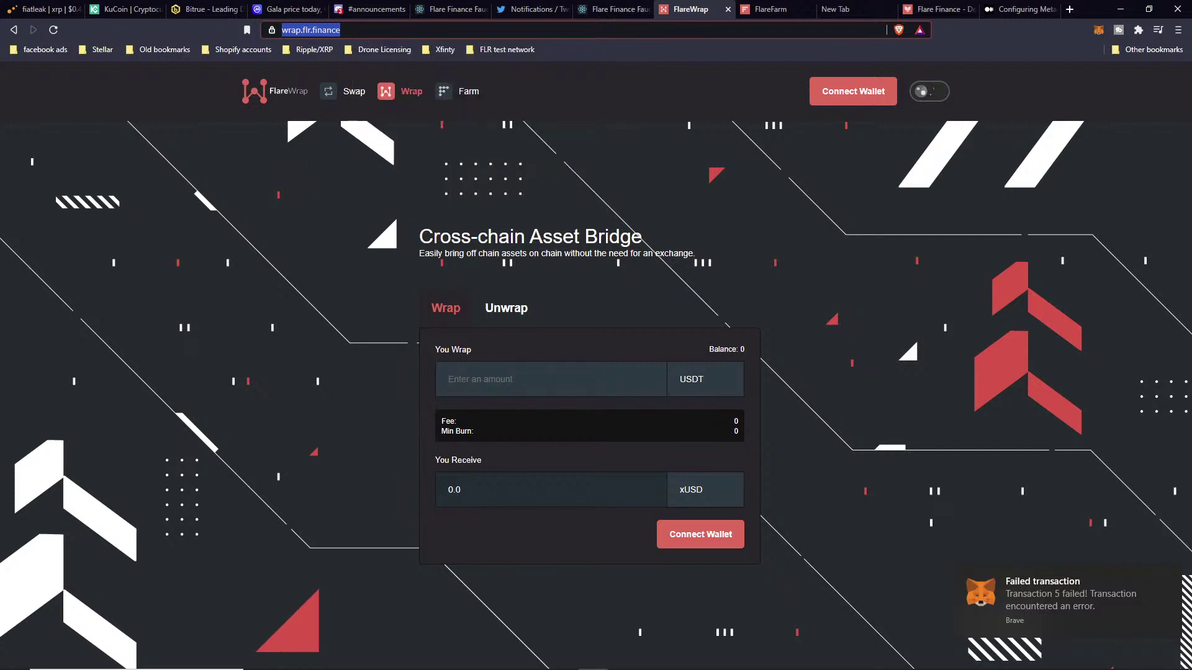
key("alt+Tab")
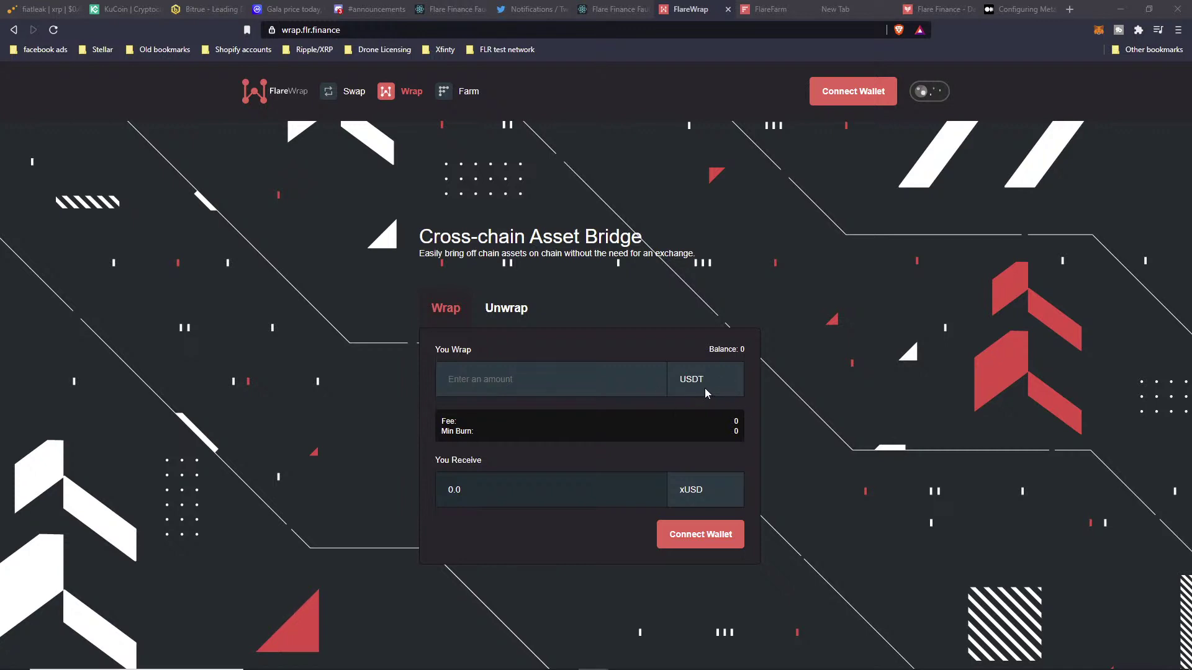
Connect the wallet to FlareWrap and switch its network to the Coston Test Network
left_click(717, 540)
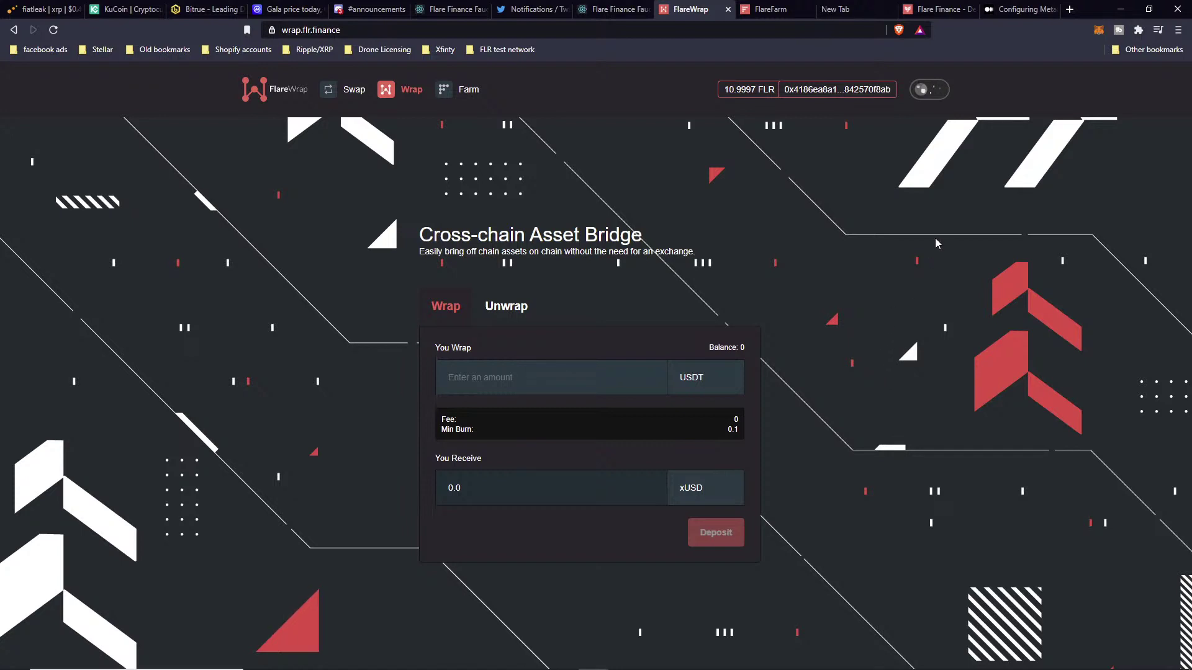
left_click(1097, 32)
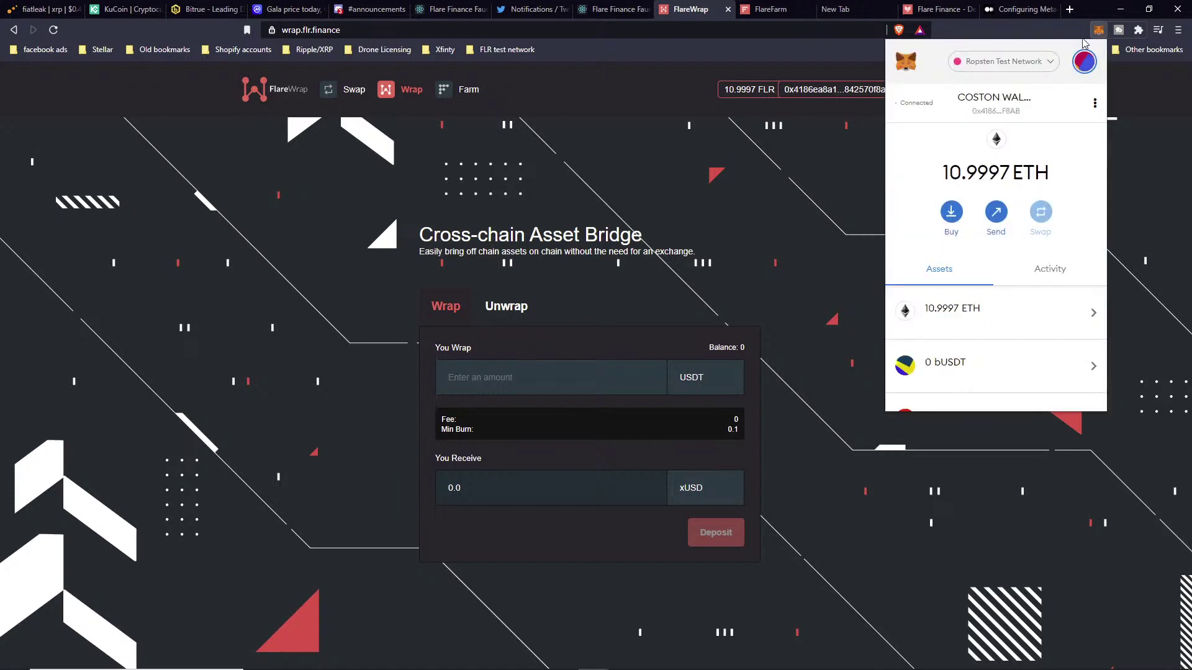
left_click(1012, 66)
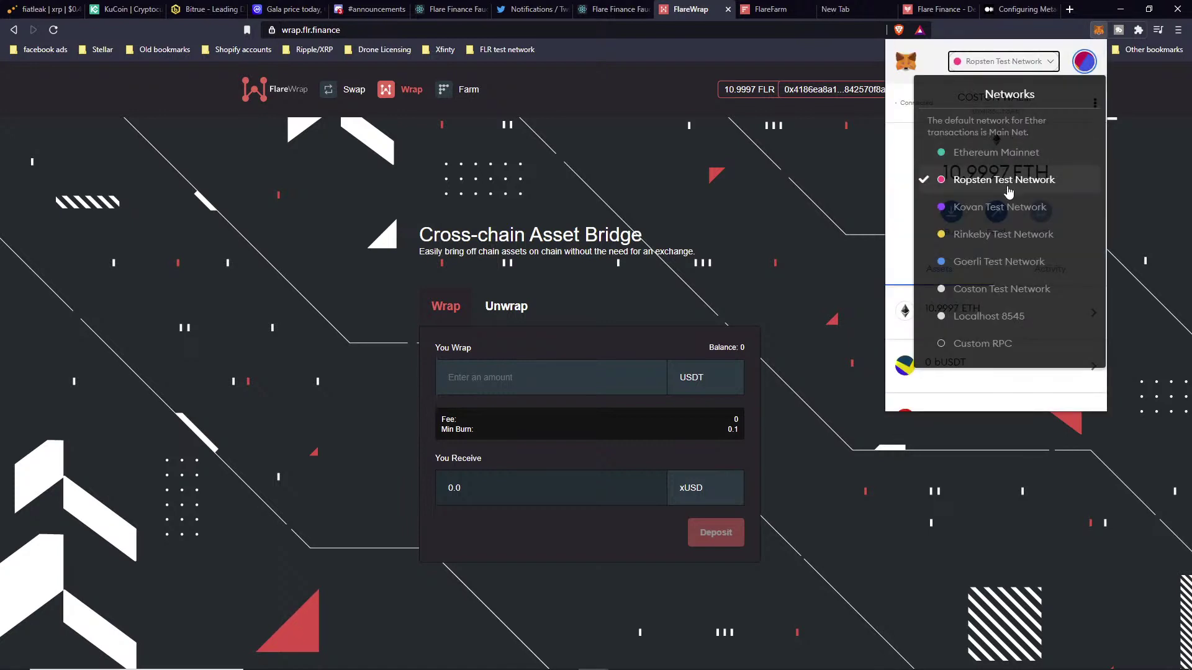
left_click(996, 292)
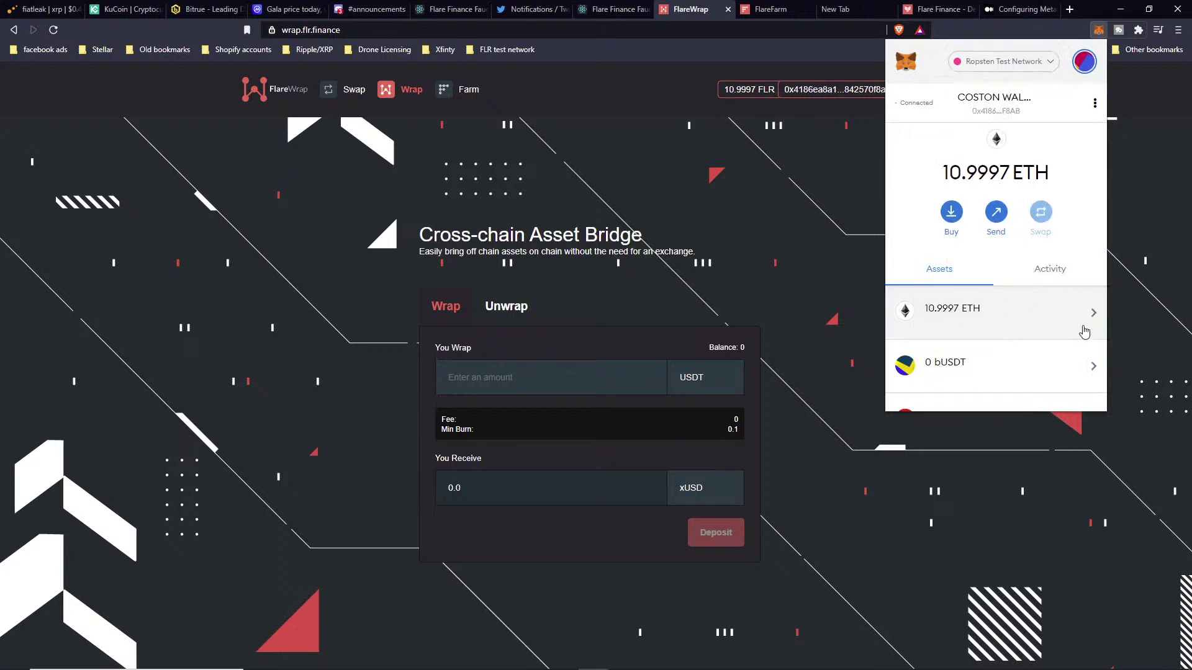
left_click(1152, 306)
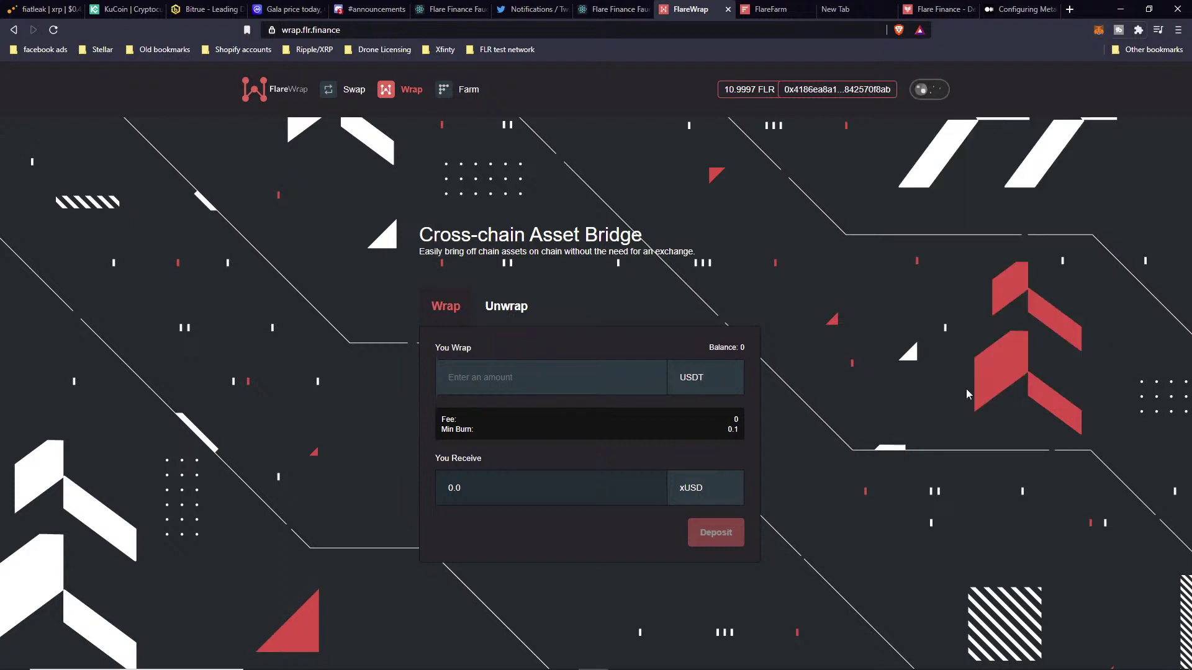
Reload the FlareWrap page and reconnect the wallet to it
right_click(819, 394)
left_click(856, 433)
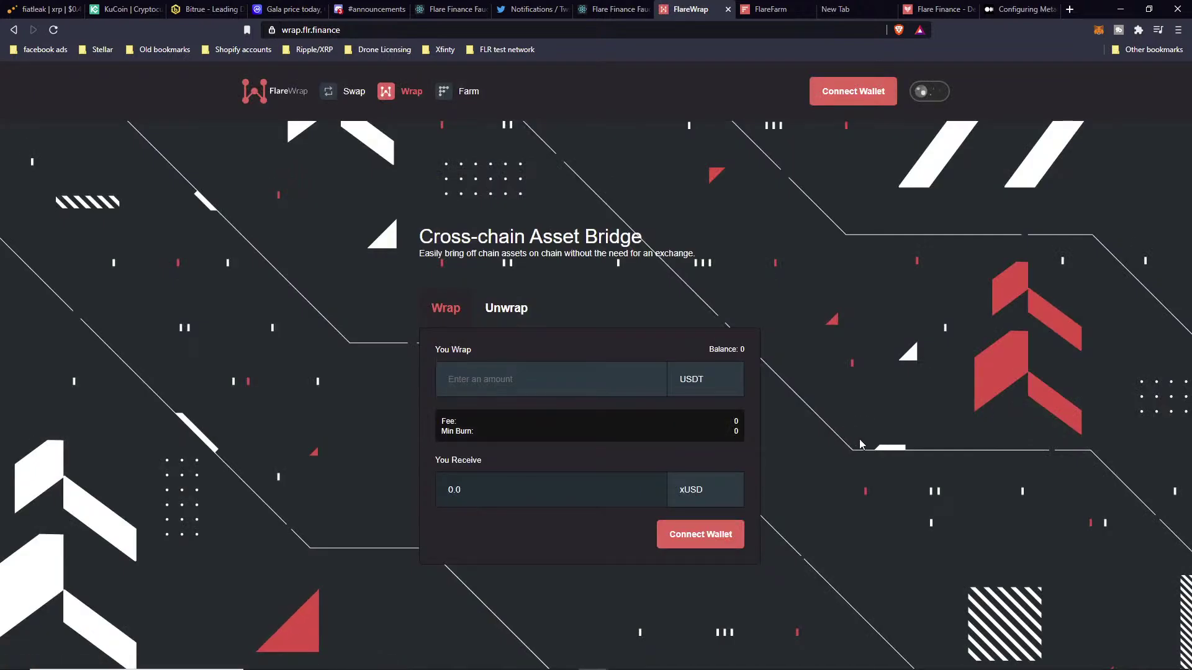
left_click(712, 542)
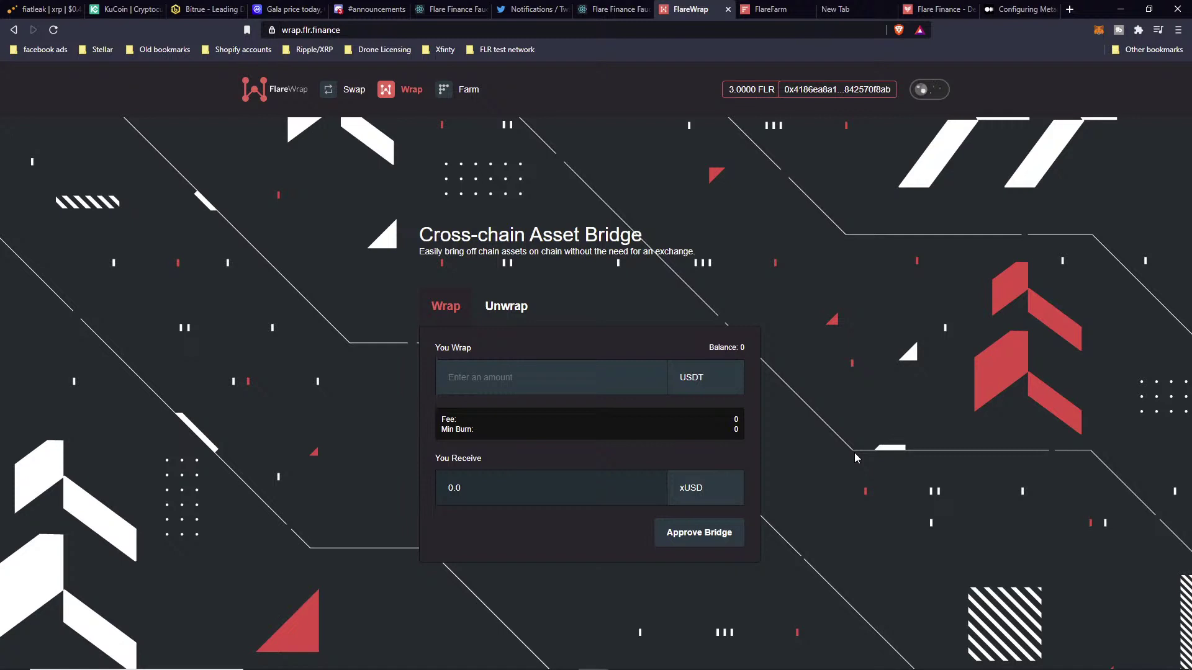
Approve the bridge for wrapping USDT to xUSD and confirm the spending permission in the wallet
left_click(718, 535)
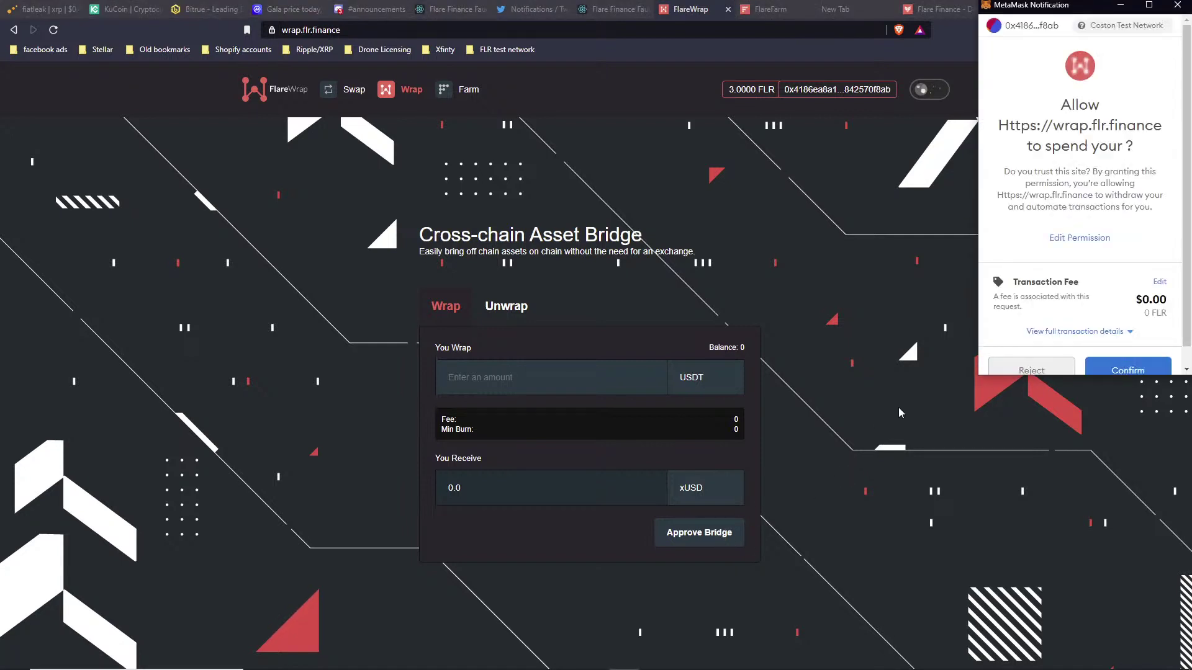
scroll(1087, 236, "down", 1)
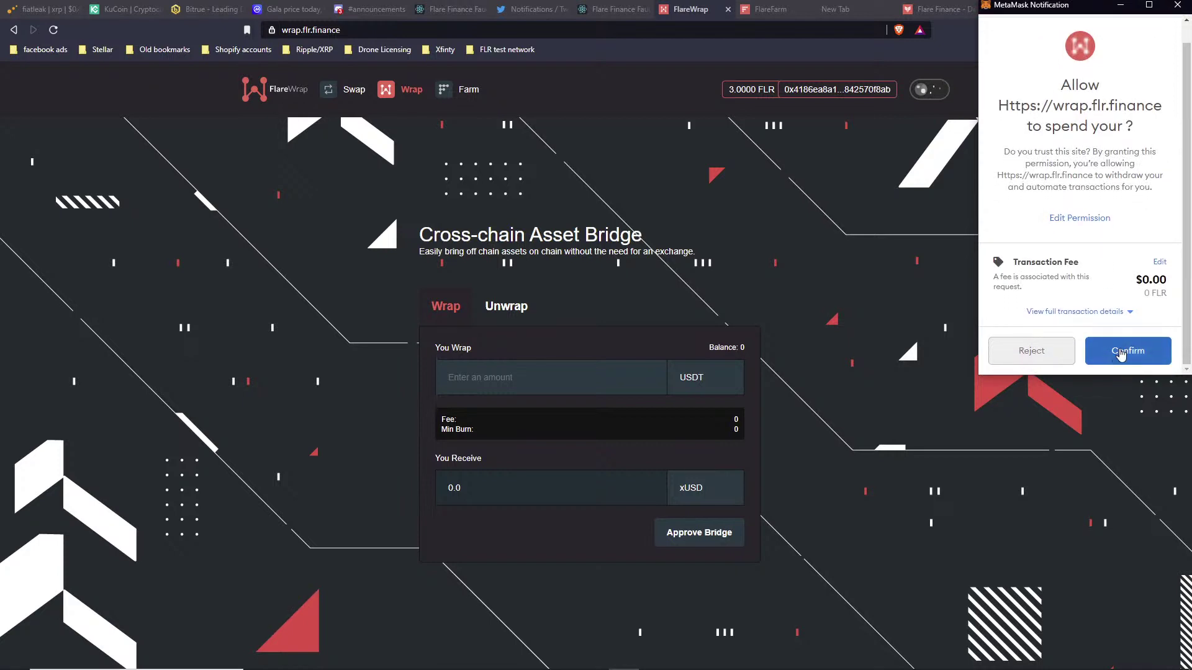
left_click(1121, 353)
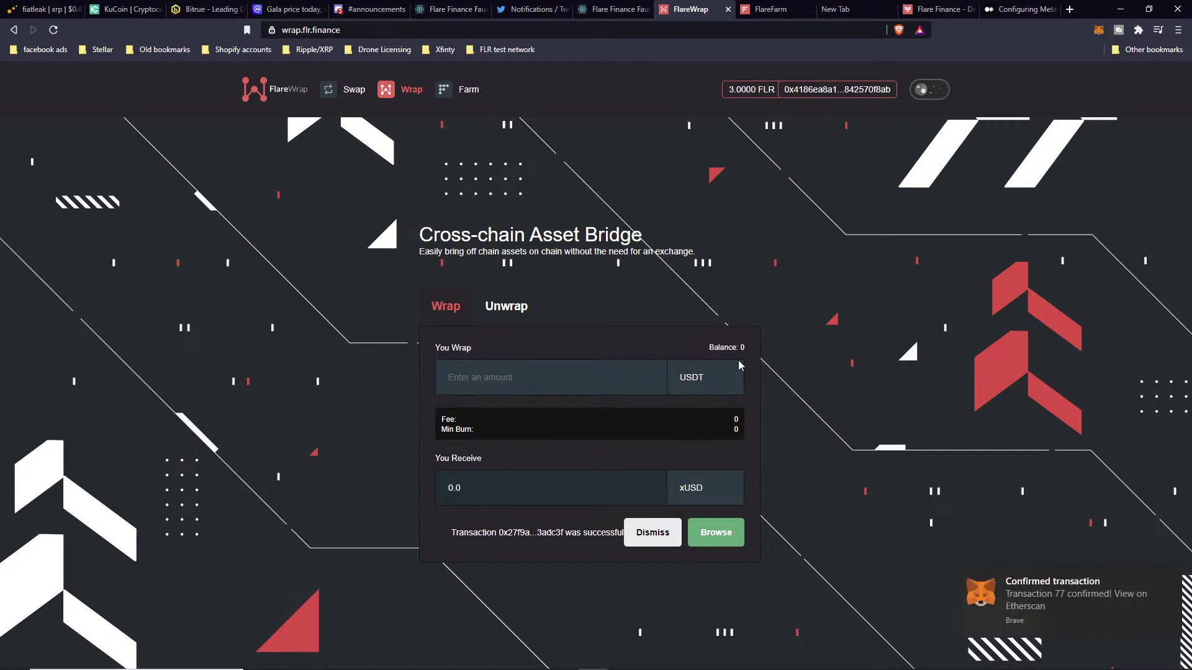
Dismiss the completed bridge transaction notice, and open FlareFarm with the wallet connected
left_click(658, 540)
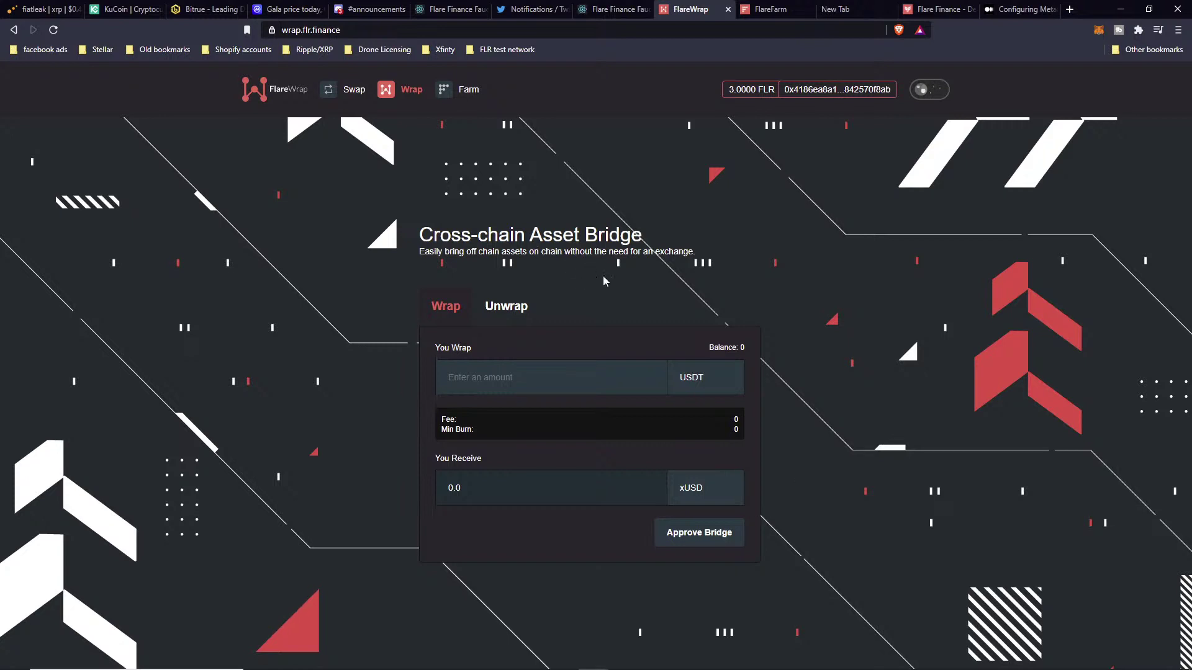
left_click(471, 92)
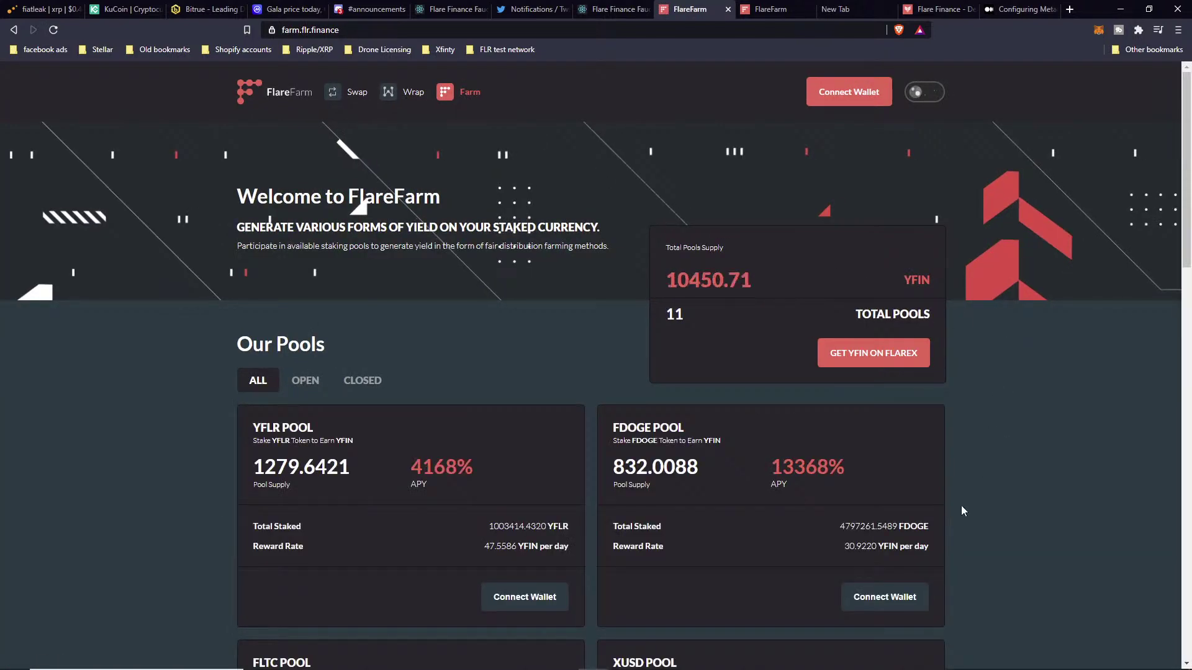
left_click(890, 599)
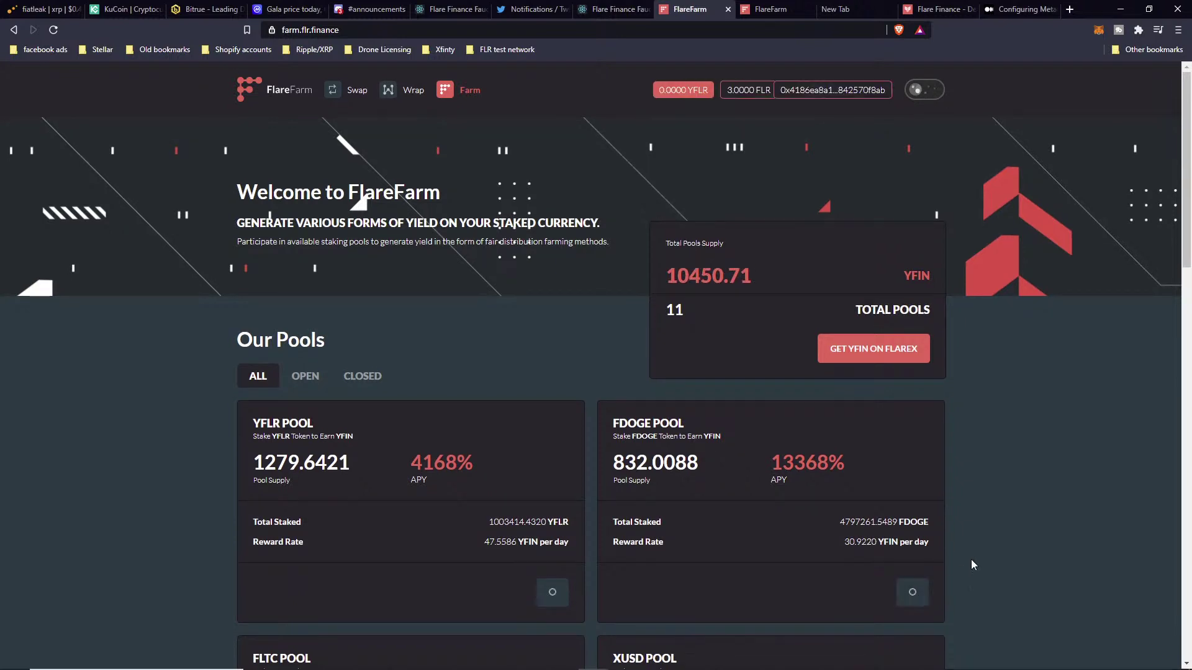
Start staking in the FDOGE pool with the maximum amount filled in, and dismiss the entry without staking
scroll(991, 491, "down", 2)
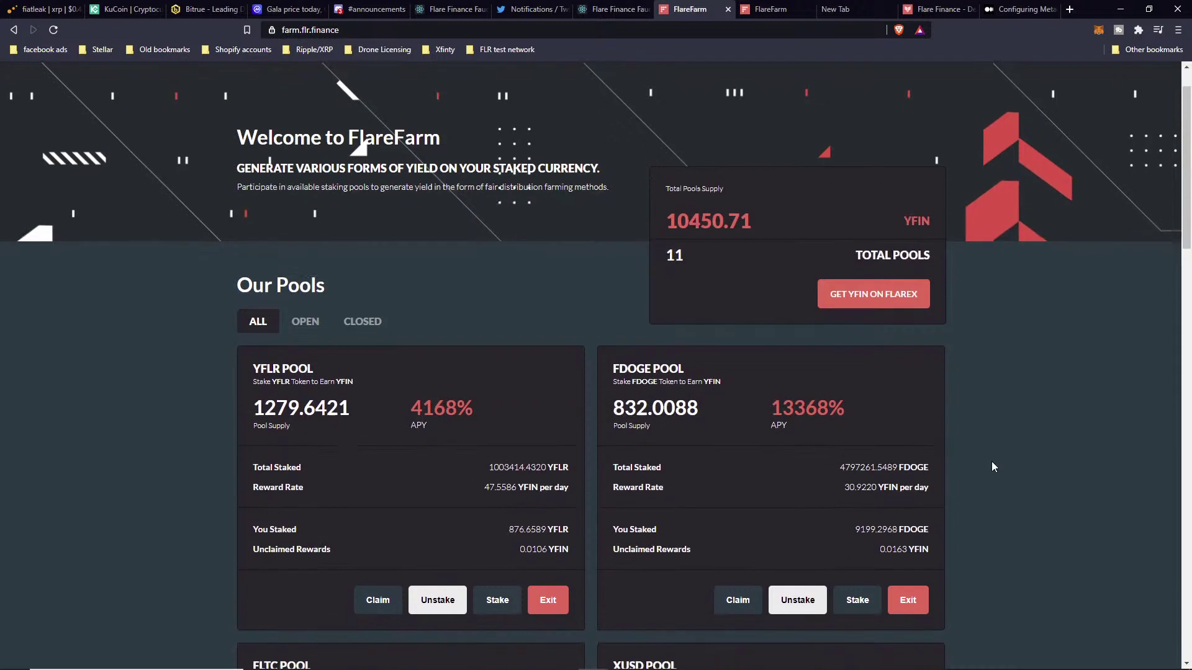
scroll(1006, 345, "up", 2)
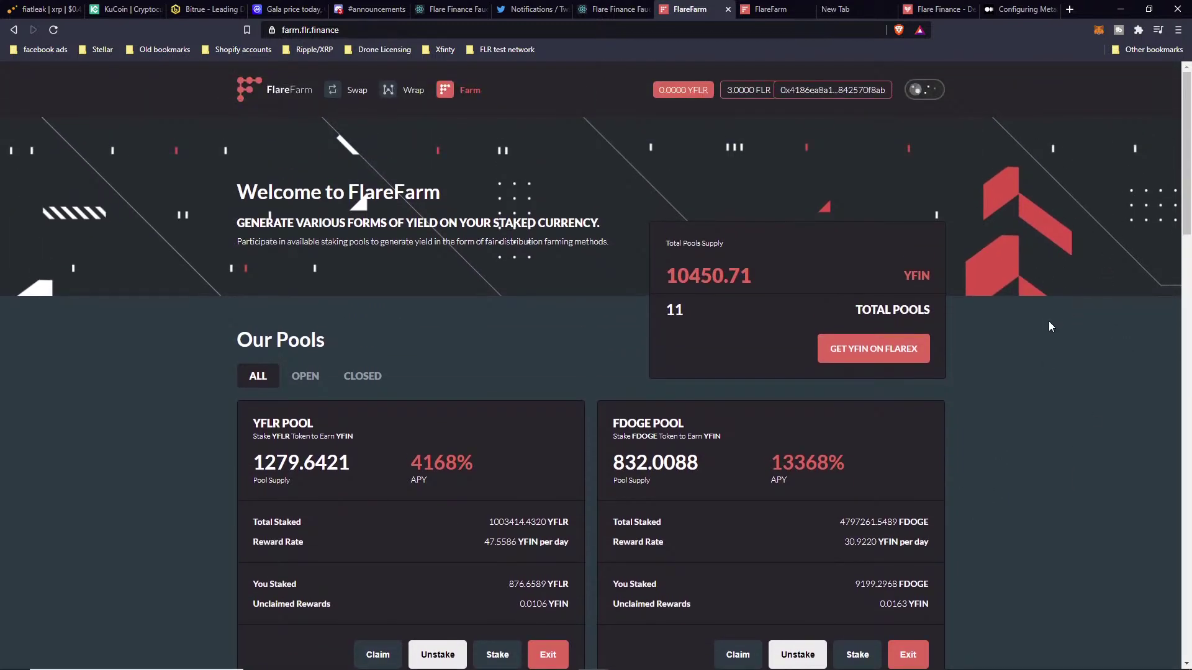
scroll(1031, 360, "down", 3)
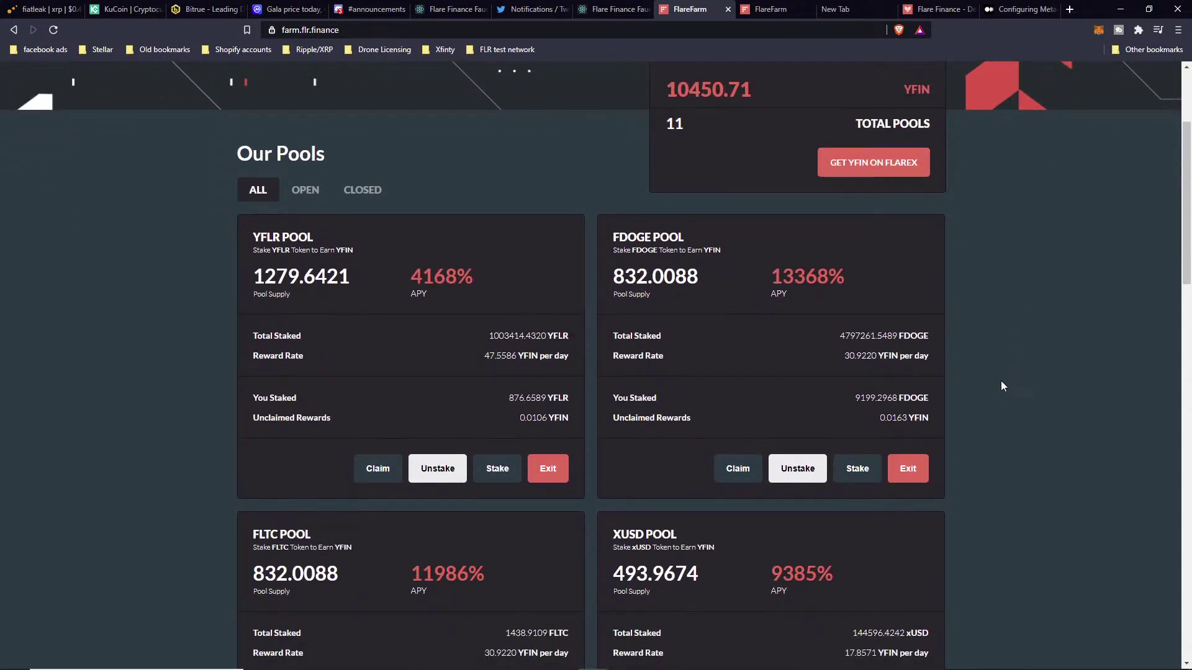
scroll(1001, 386, "down", 1)
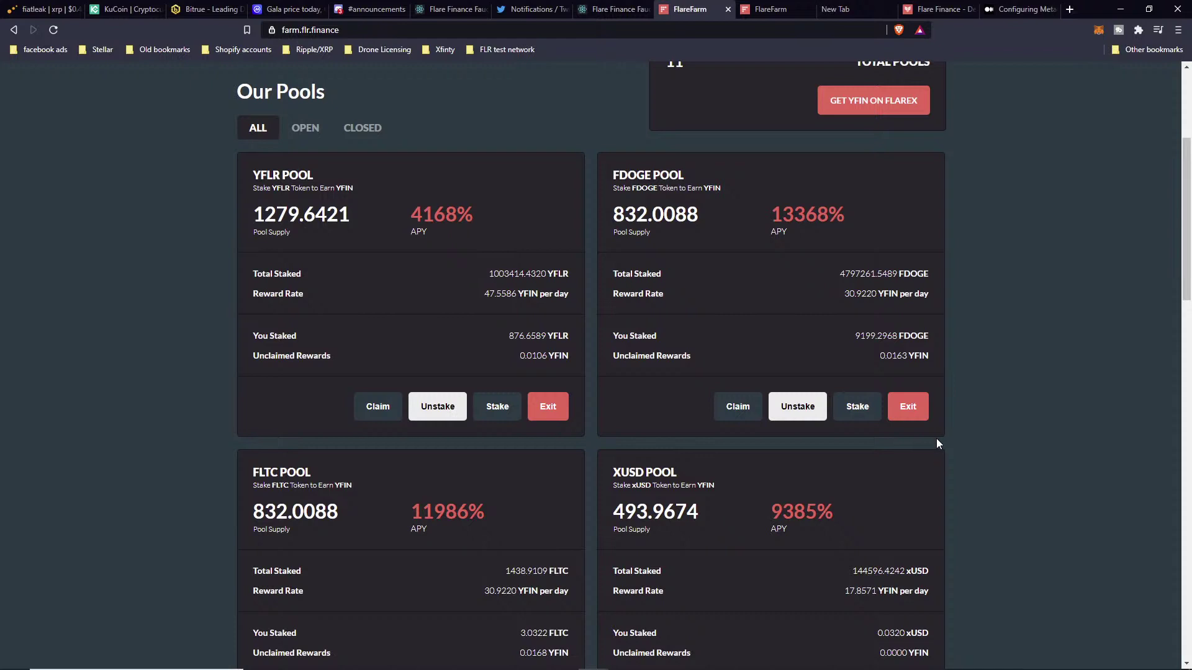
left_click(864, 416)
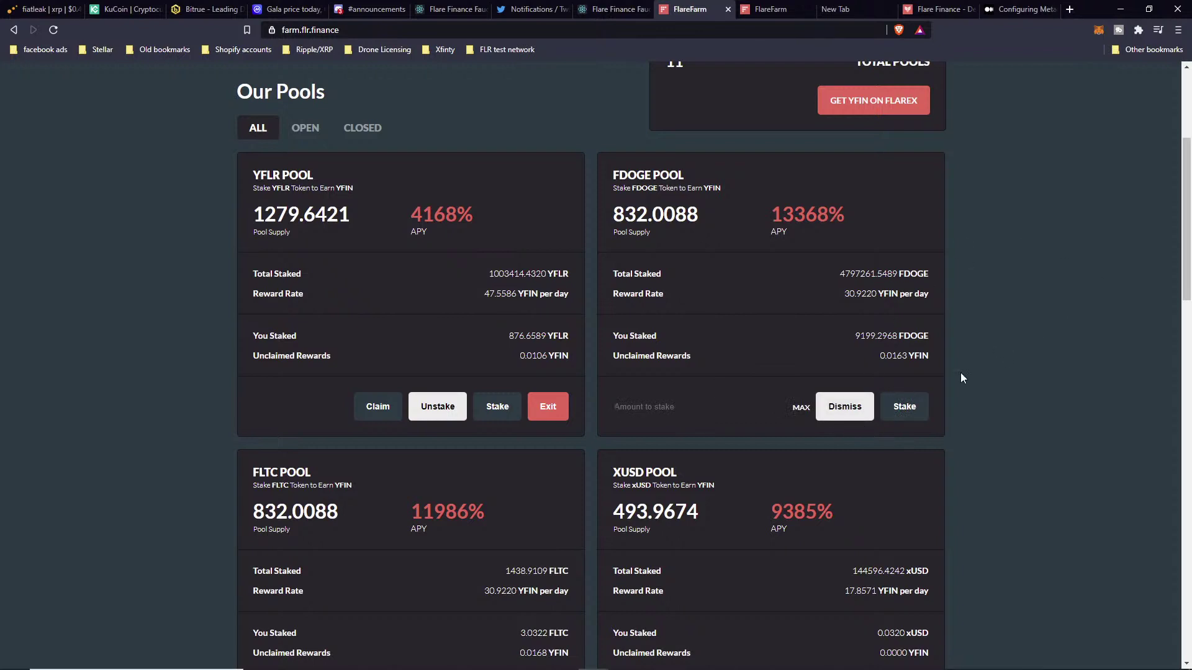
left_click(800, 407)
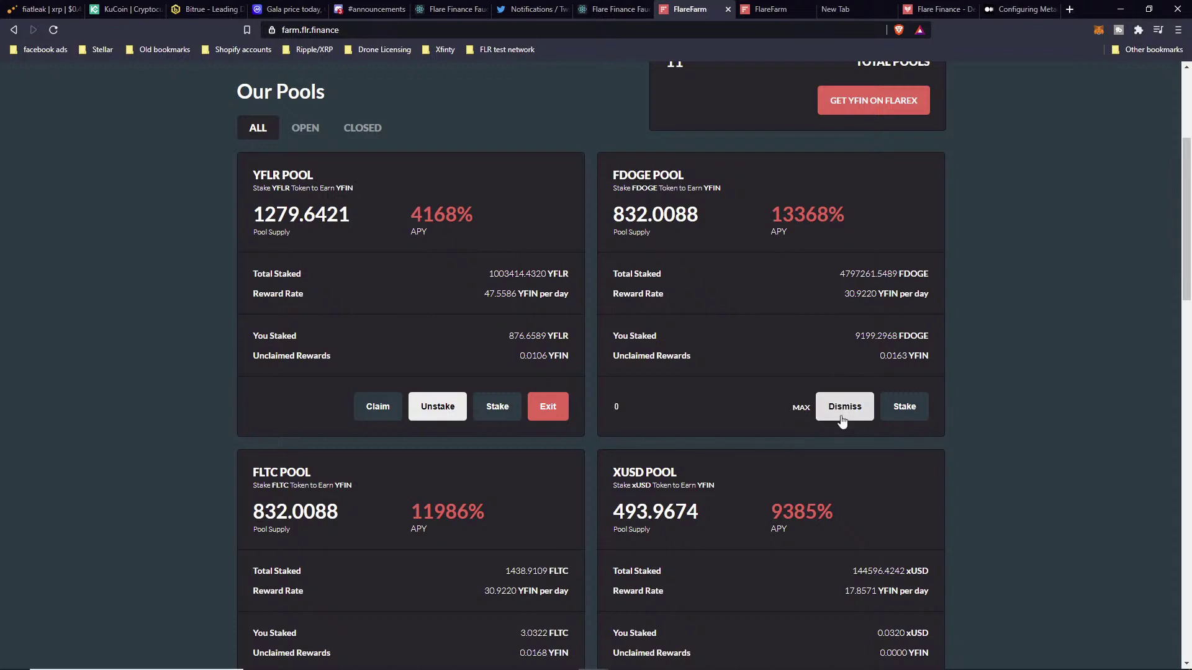
left_click(844, 409)
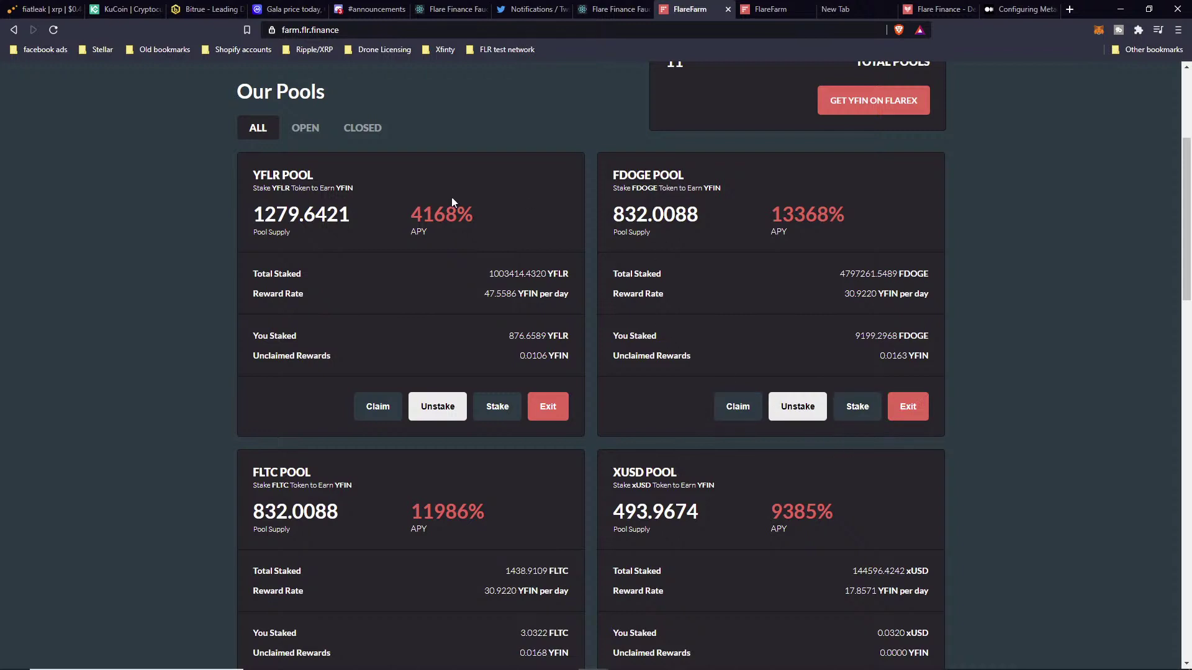
Examine the FlareFarm staking pools, from the single-token pools to the LP pools, for their APY, reward rates, stakes and unclaimed rewards
scroll(344, 249, "down", 3)
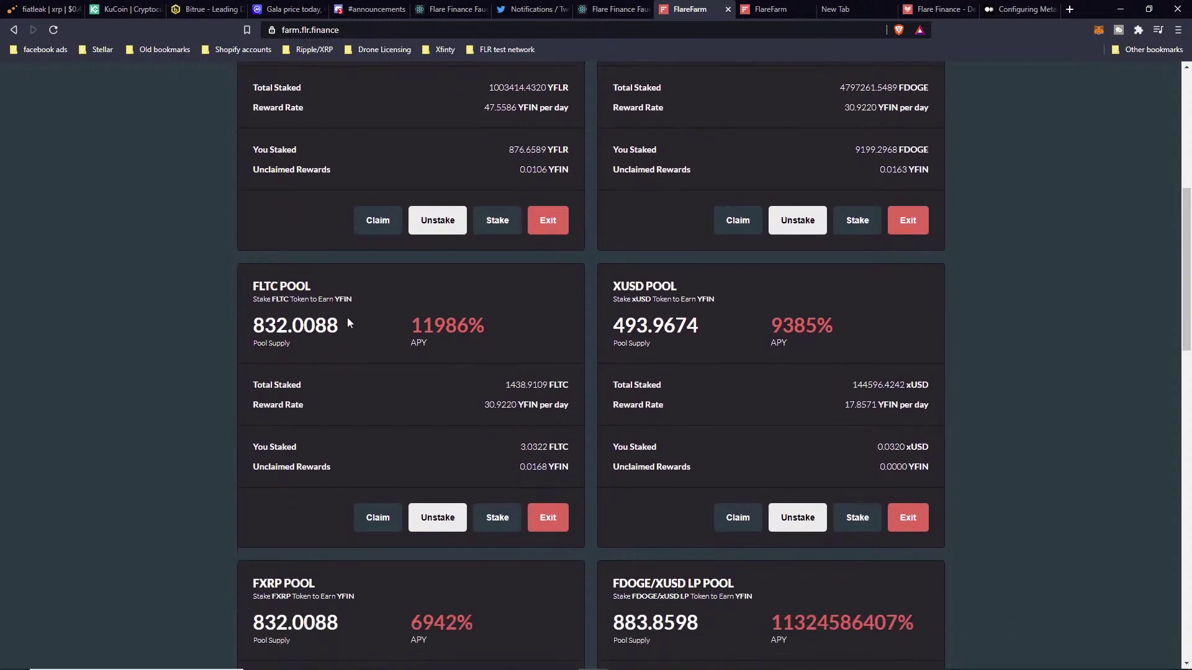
scroll(352, 318, "down", 1)
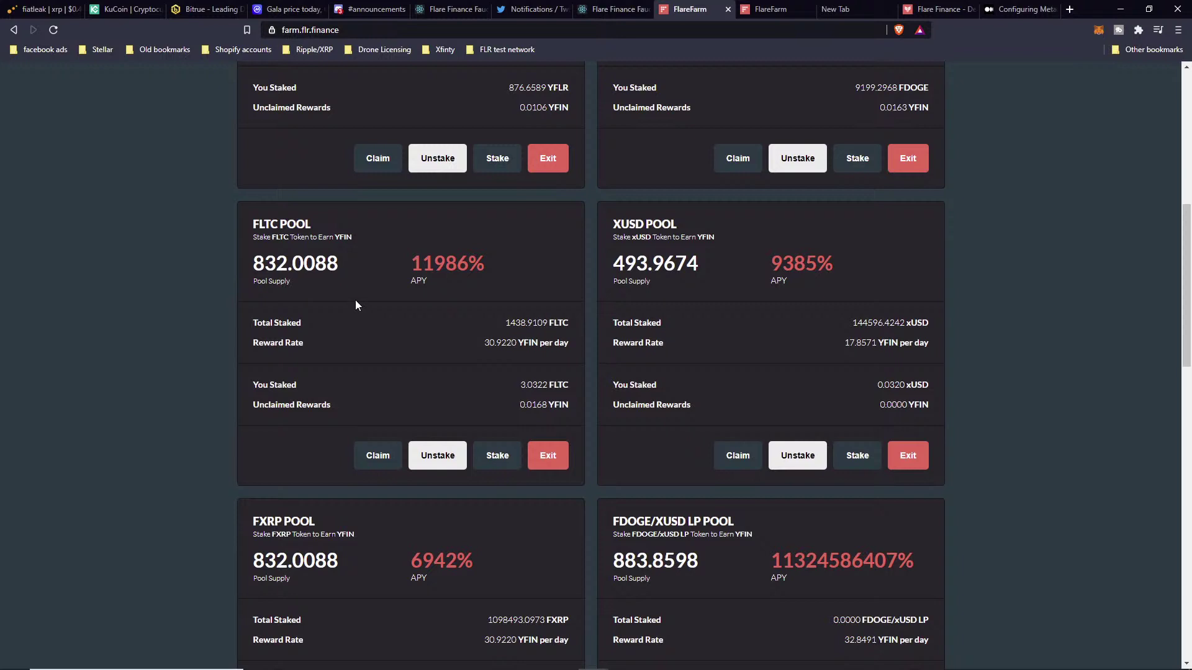
scroll(355, 300, "down", 2)
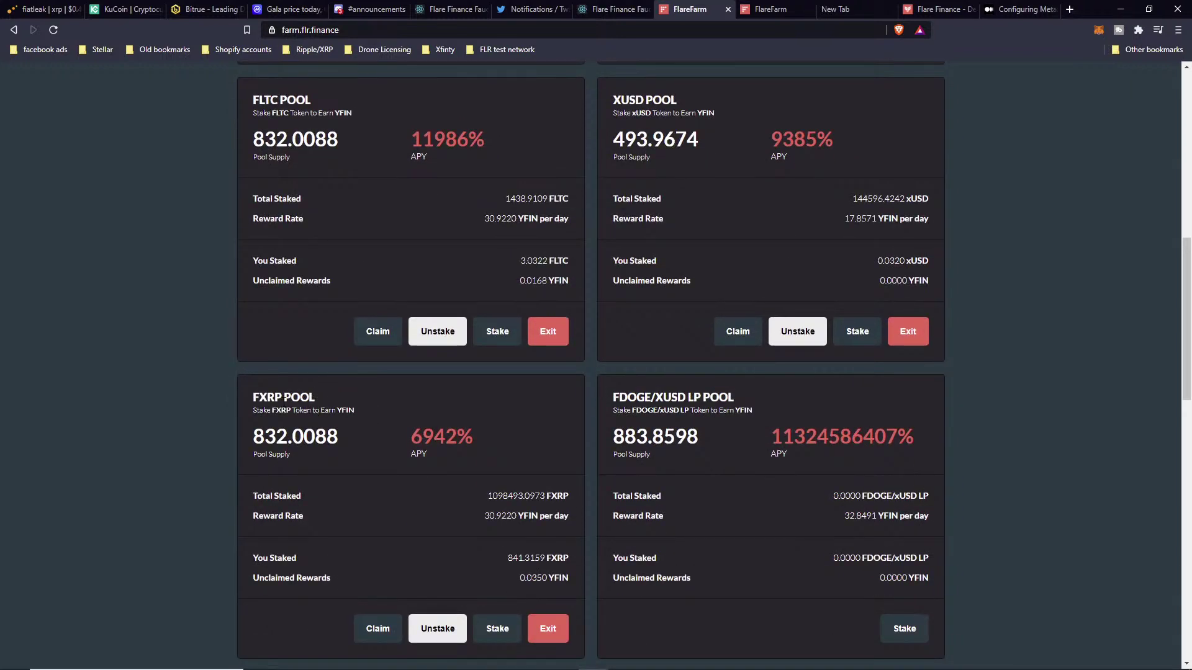
scroll(378, 427, "up", 3)
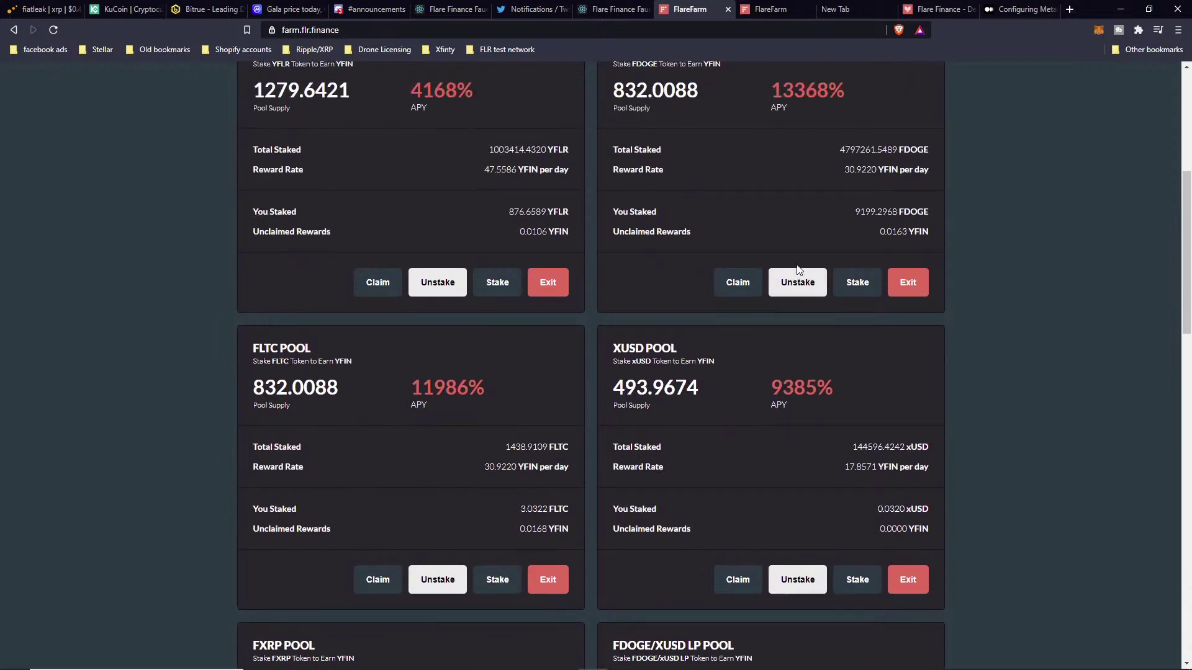
scroll(794, 261, "up", 2)
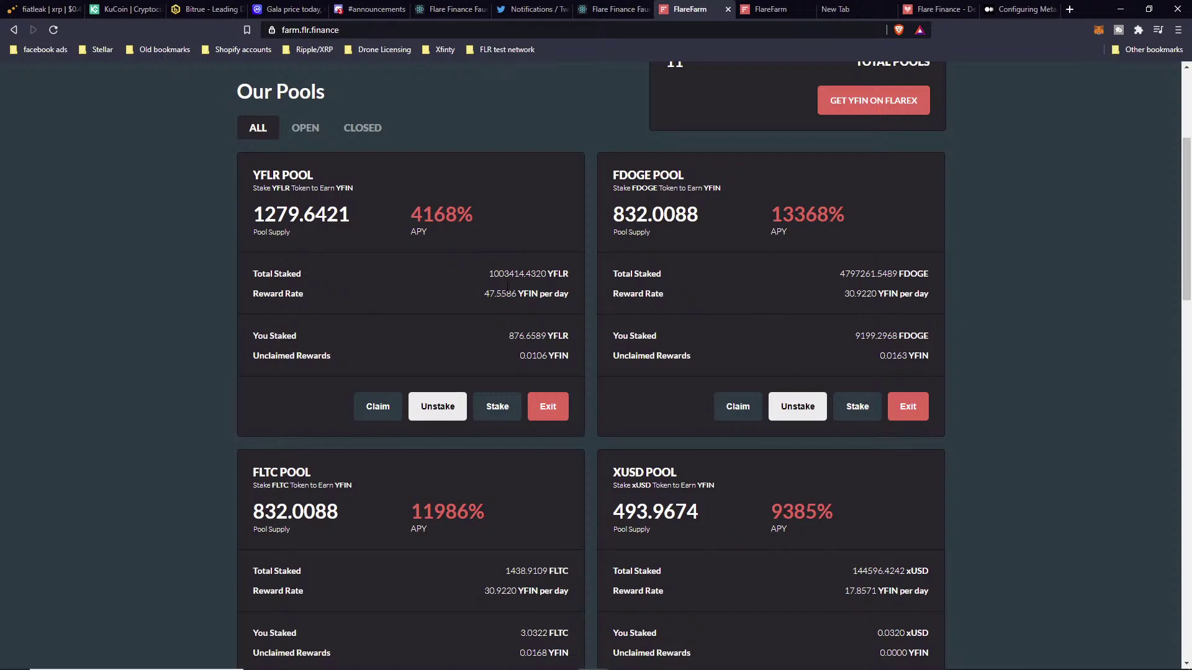
scroll(491, 415, "down", 2)
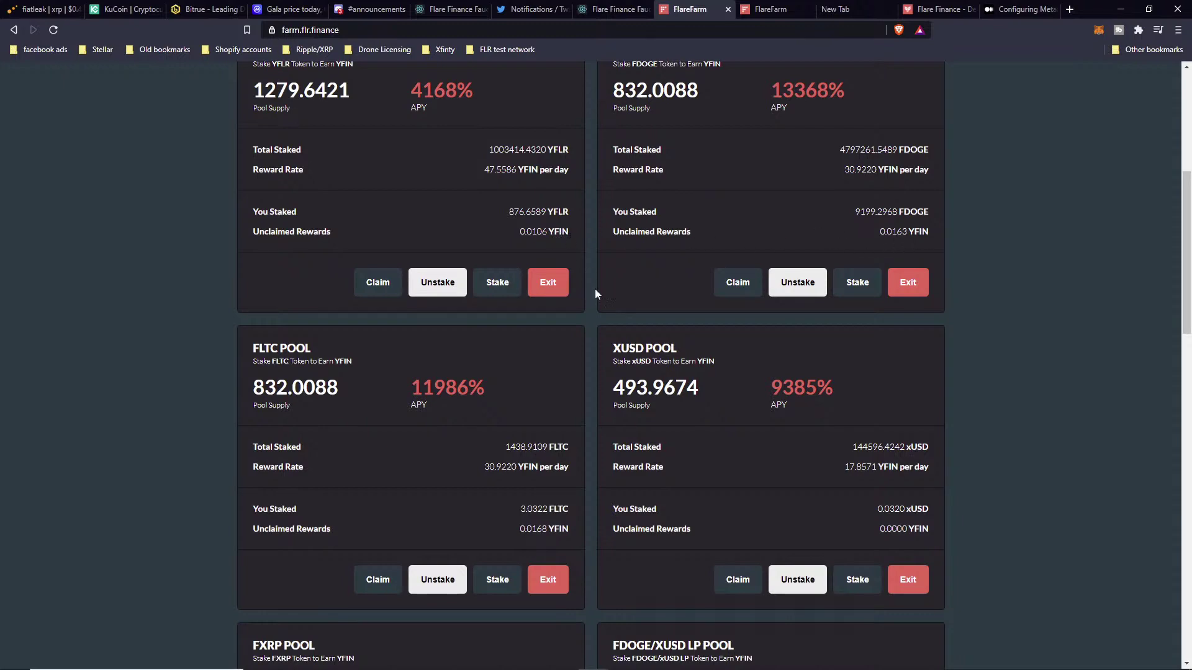
scroll(605, 390, "down", 3)
scroll(683, 397, "down", 2)
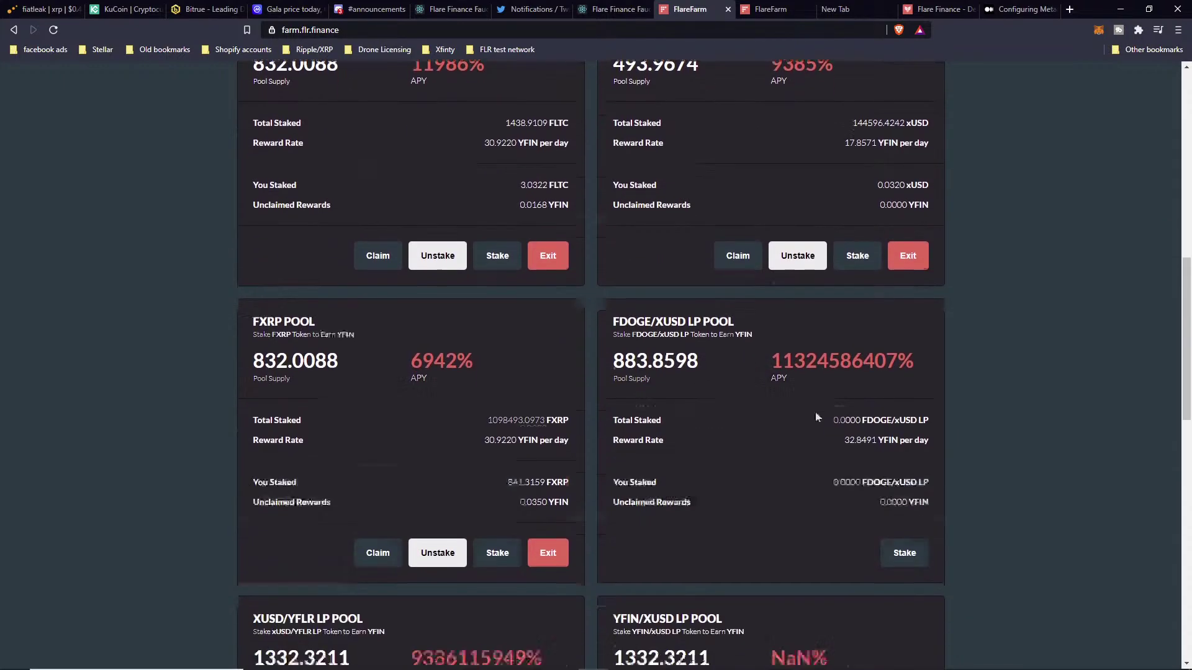
scroll(979, 432, "down", 12)
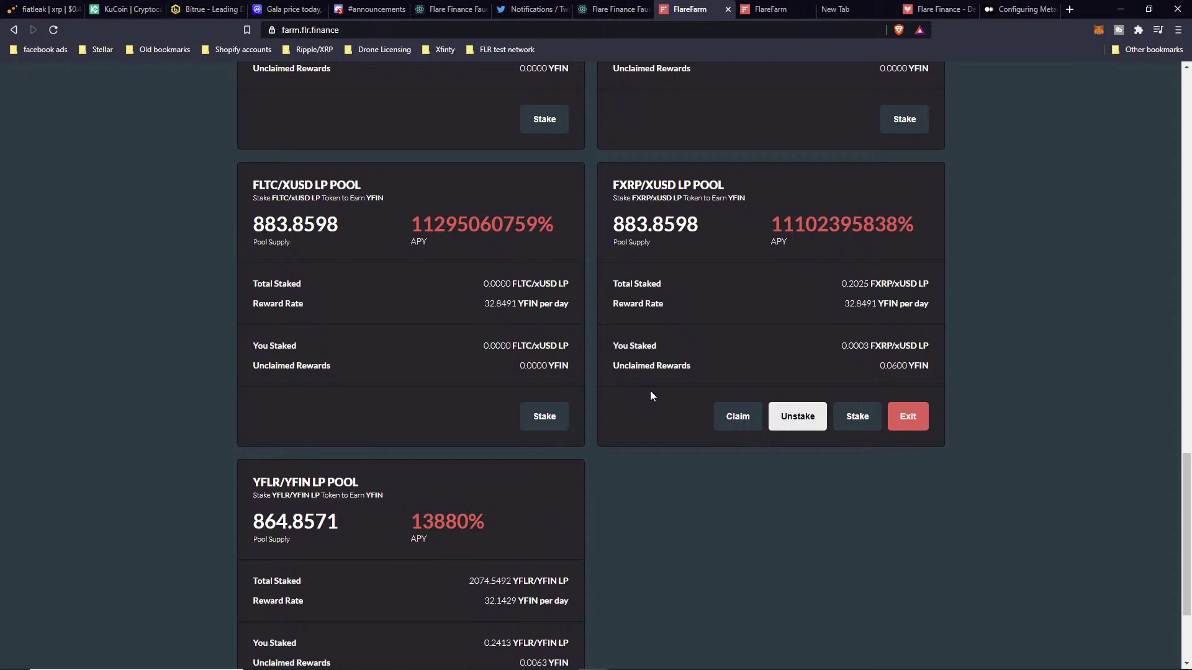
scroll(650, 396, "up", 7)
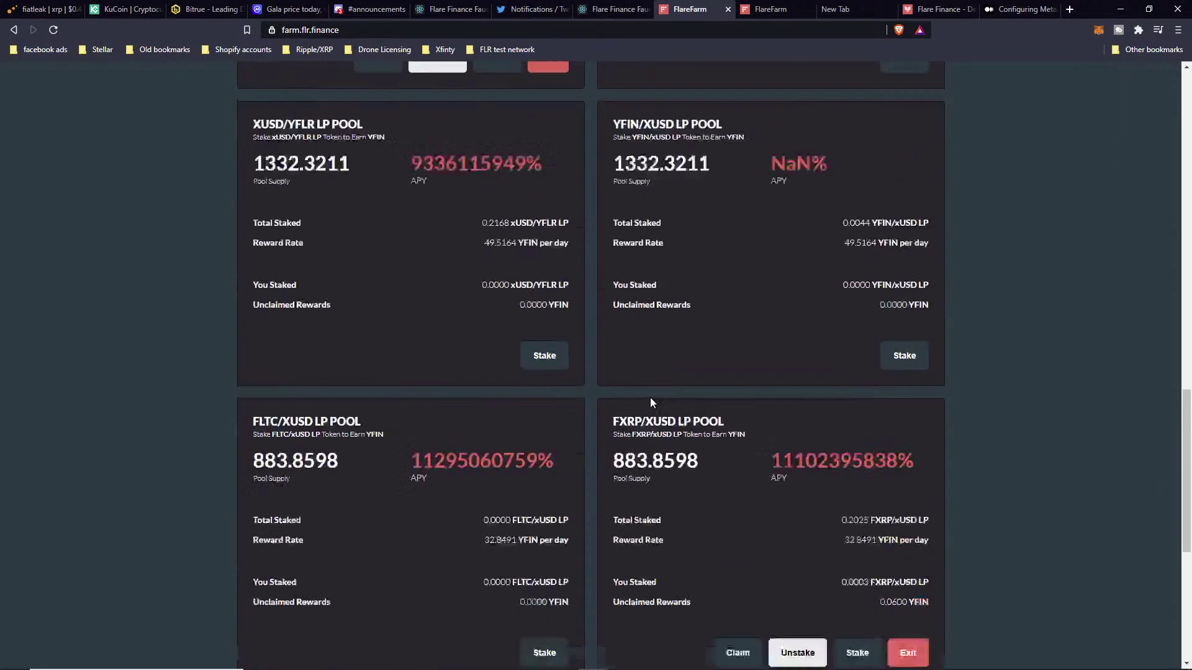
scroll(657, 398, "up", 11)
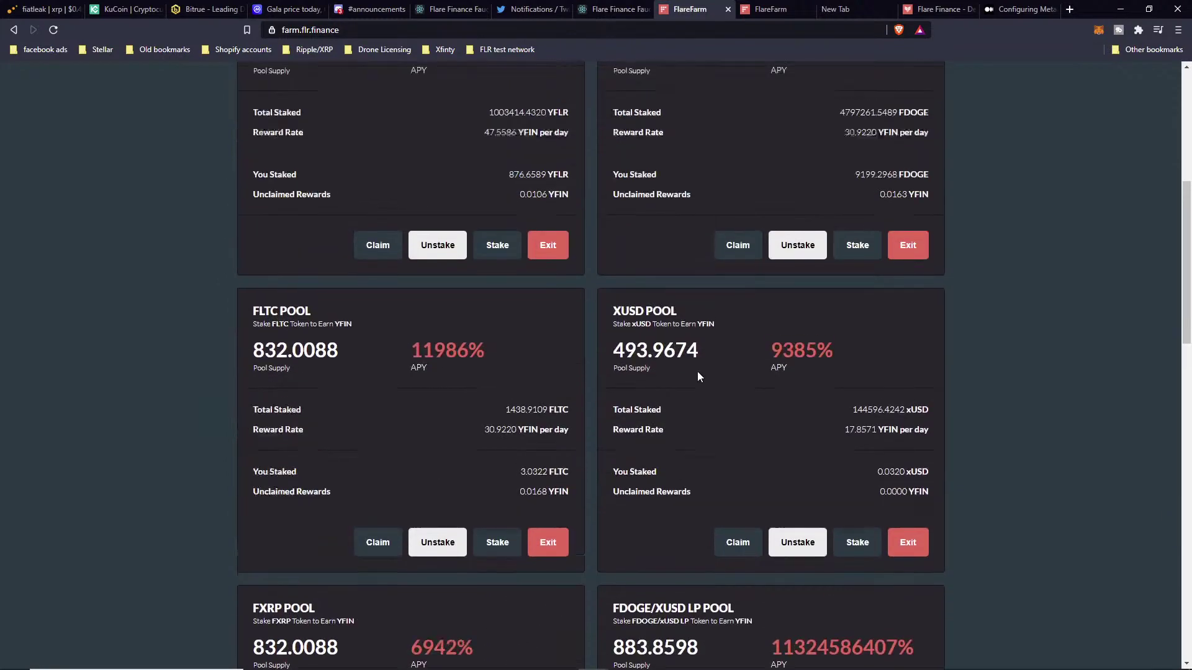
scroll(745, 280, "up", 2)
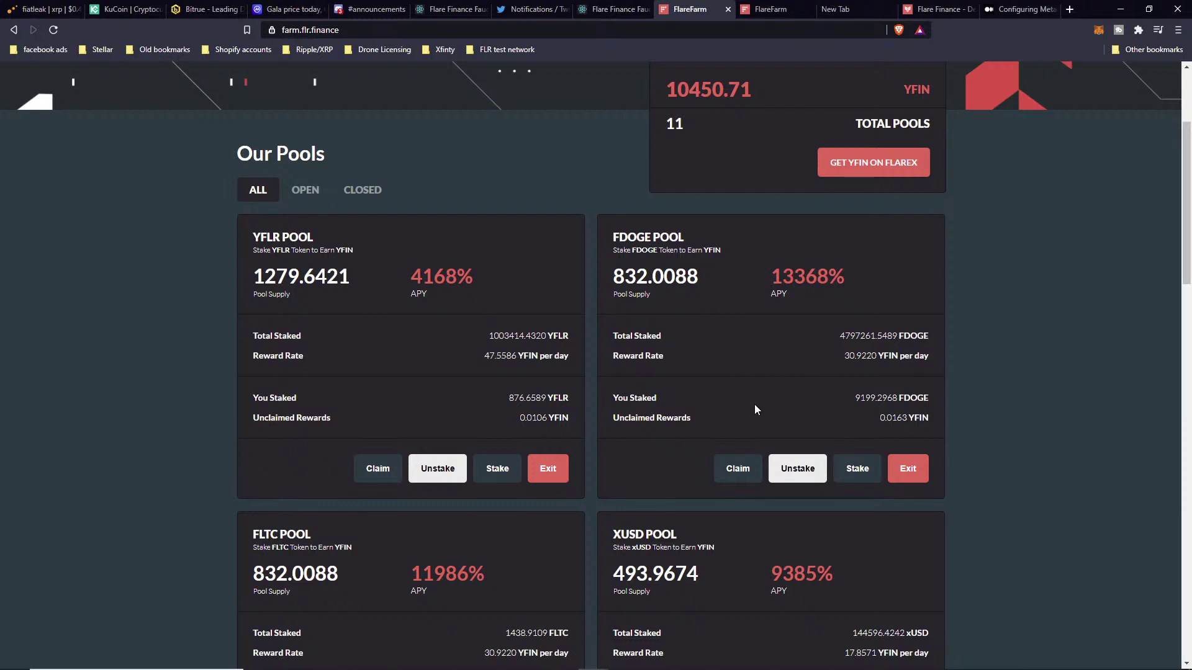
scroll(755, 407, "up", 1)
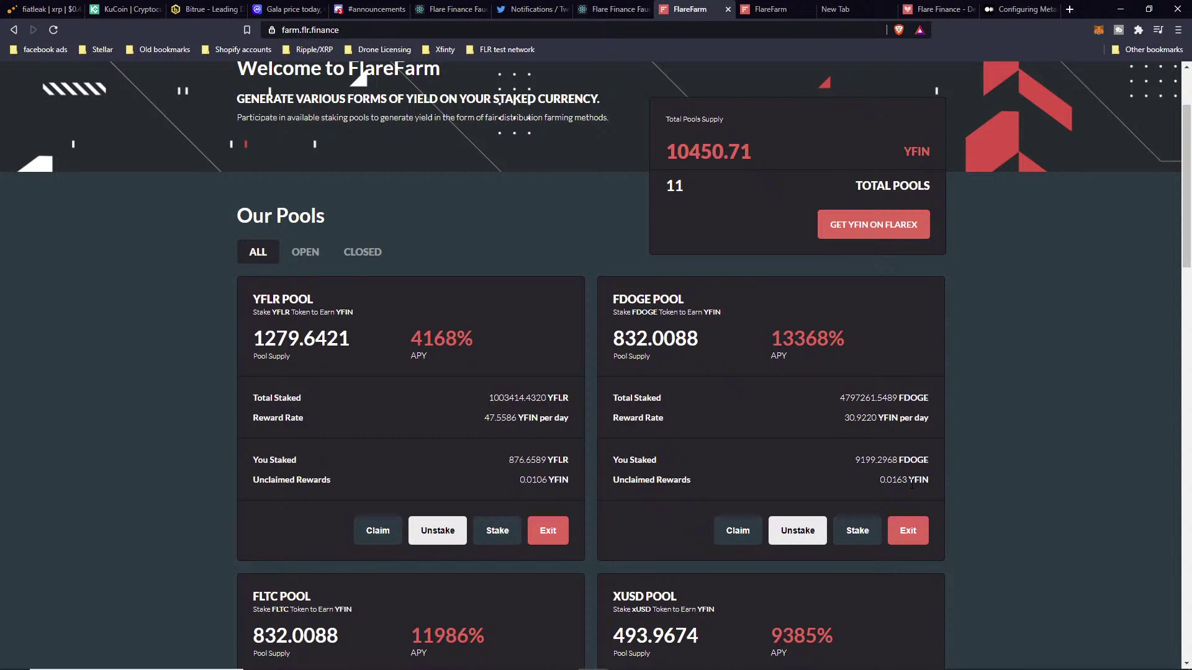
scroll(756, 330, "up", 2)
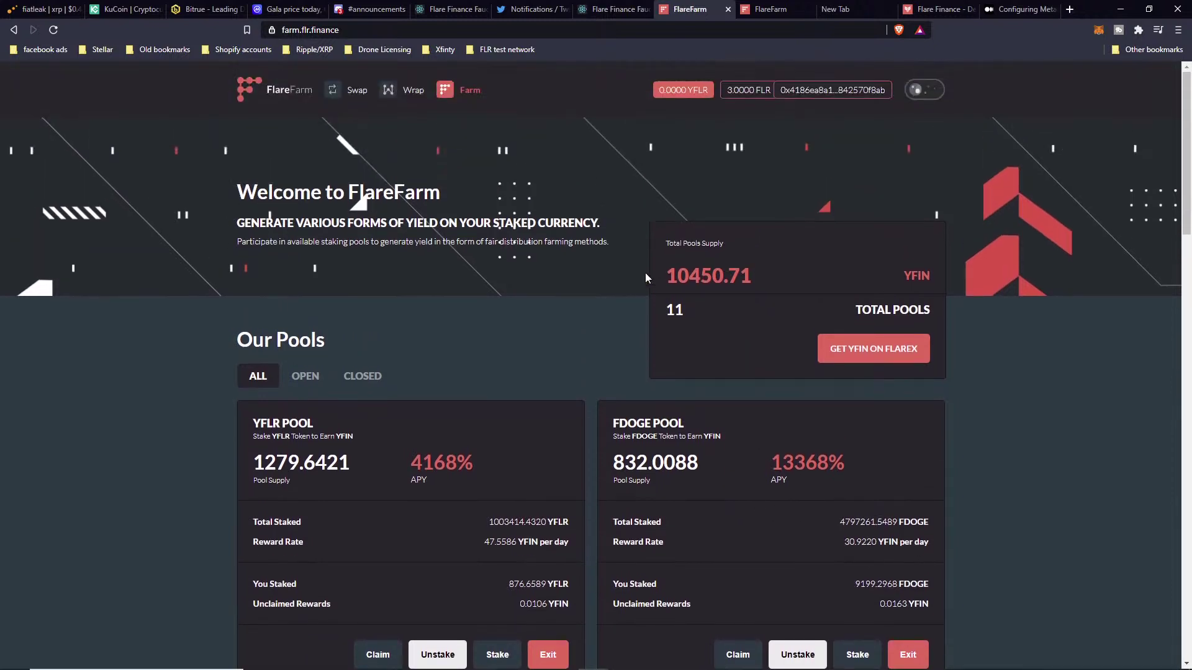
Open the FlareX swap page and get a quote for paying 1 YFIN to receive xUSD
left_click(333, 92)
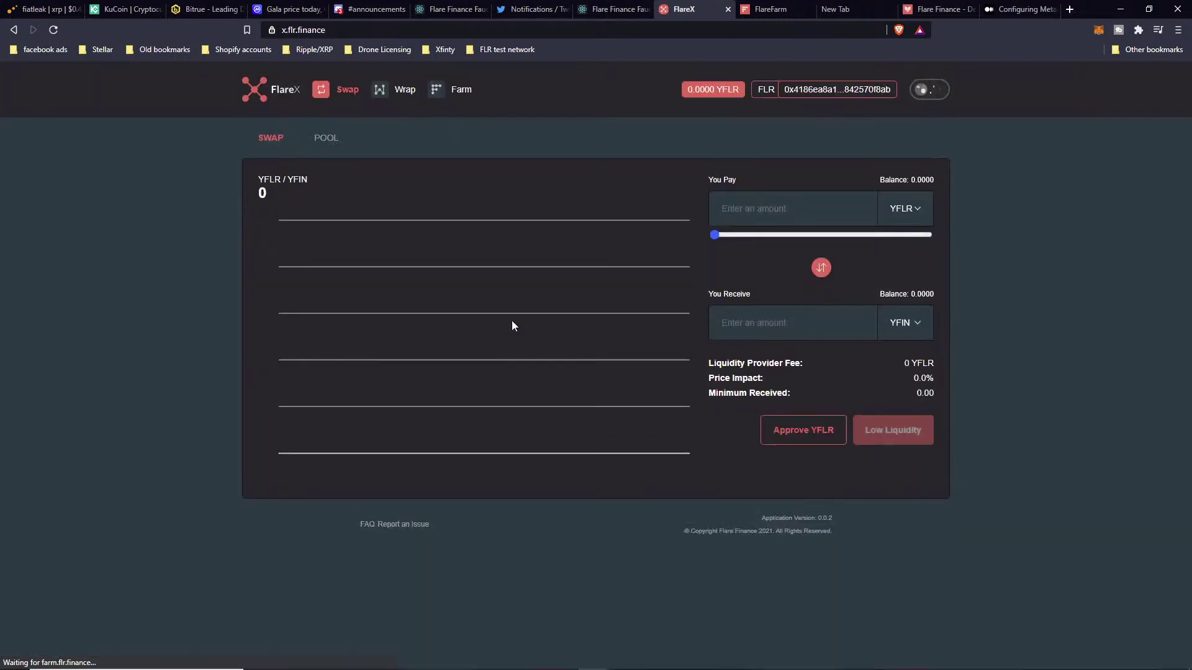
left_click(906, 209)
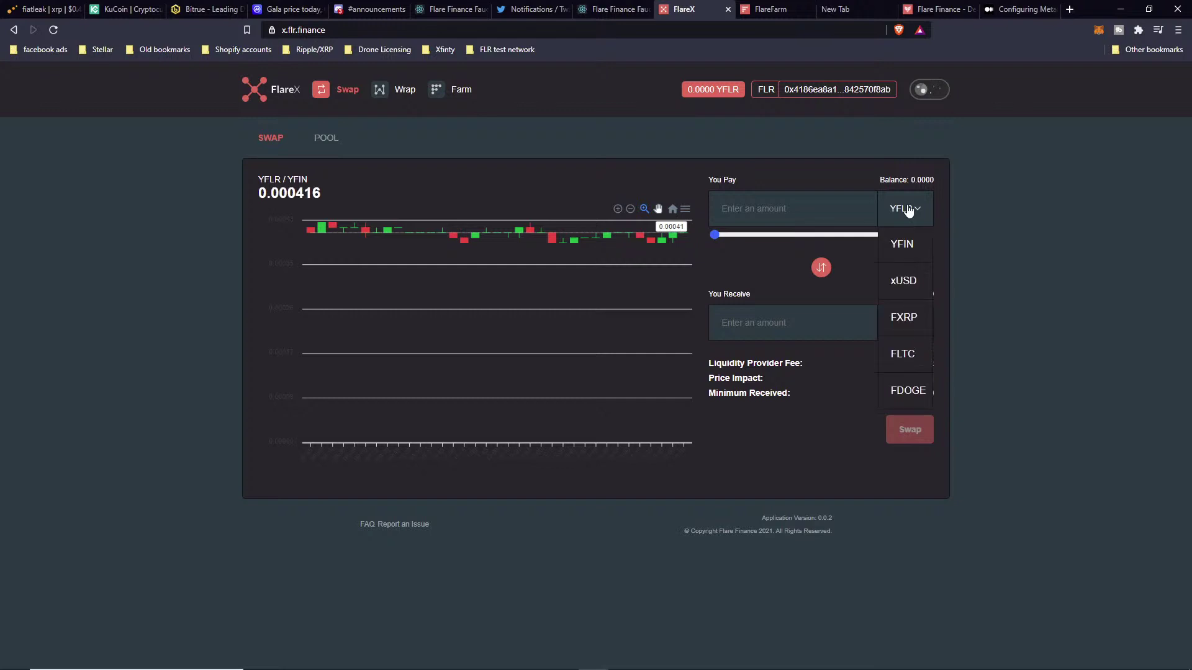
left_click(904, 245)
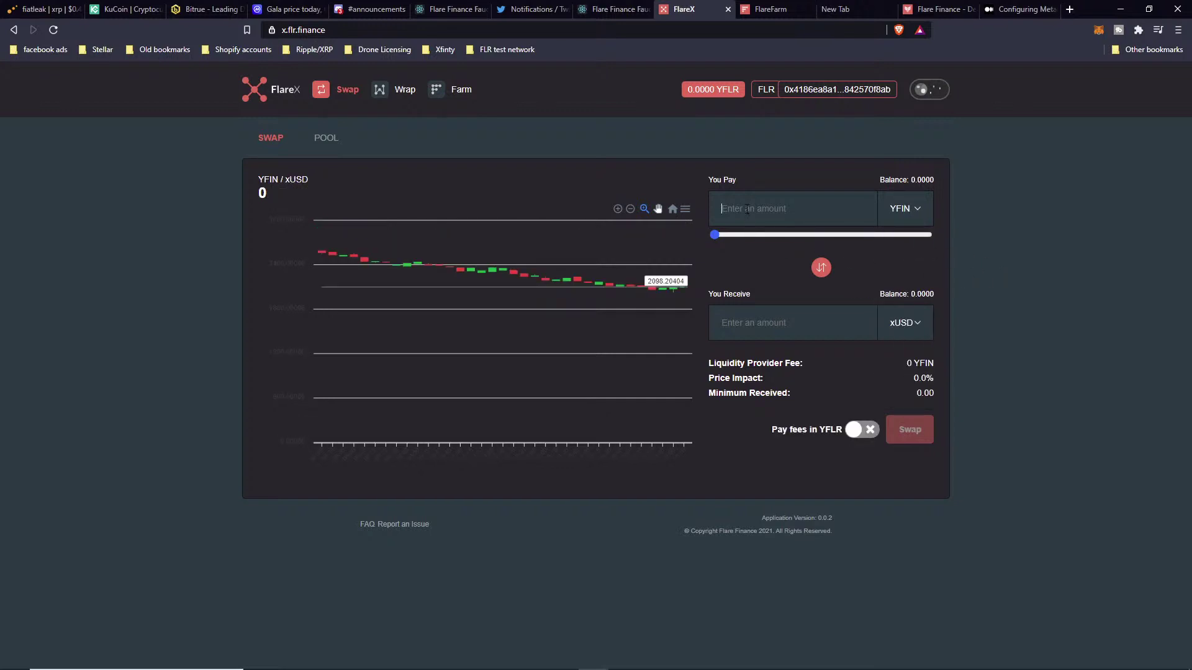
type("1")
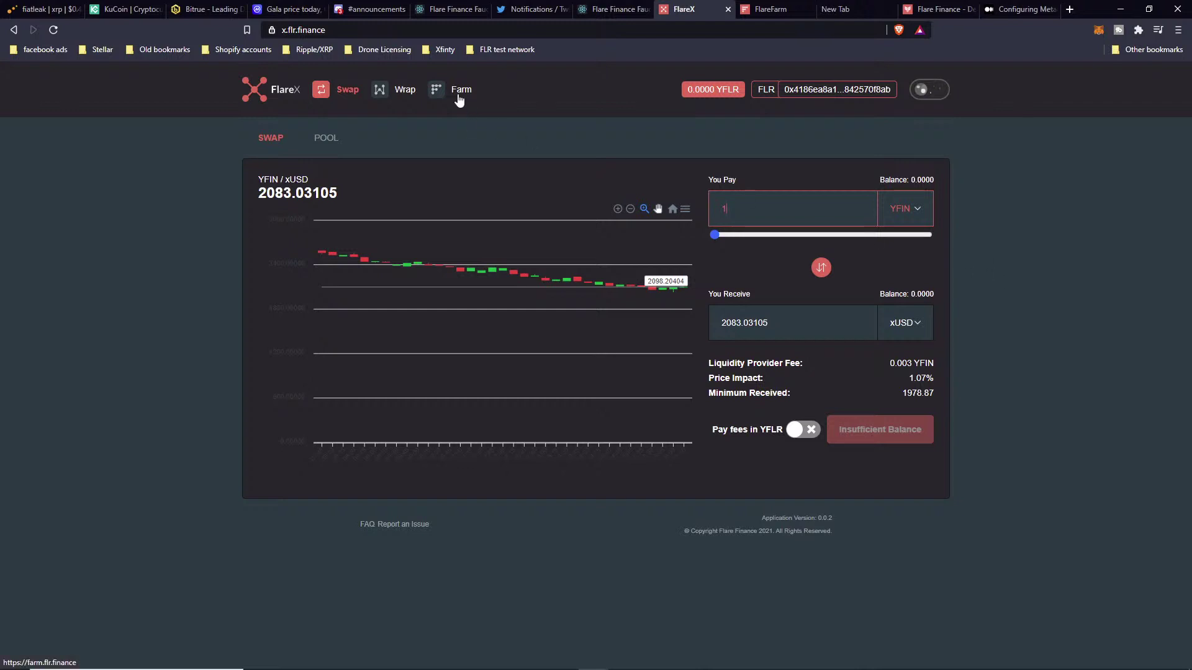
Switch to the other open FlareFarm page, reload it, and reconnect the wallet
left_click(750, 15)
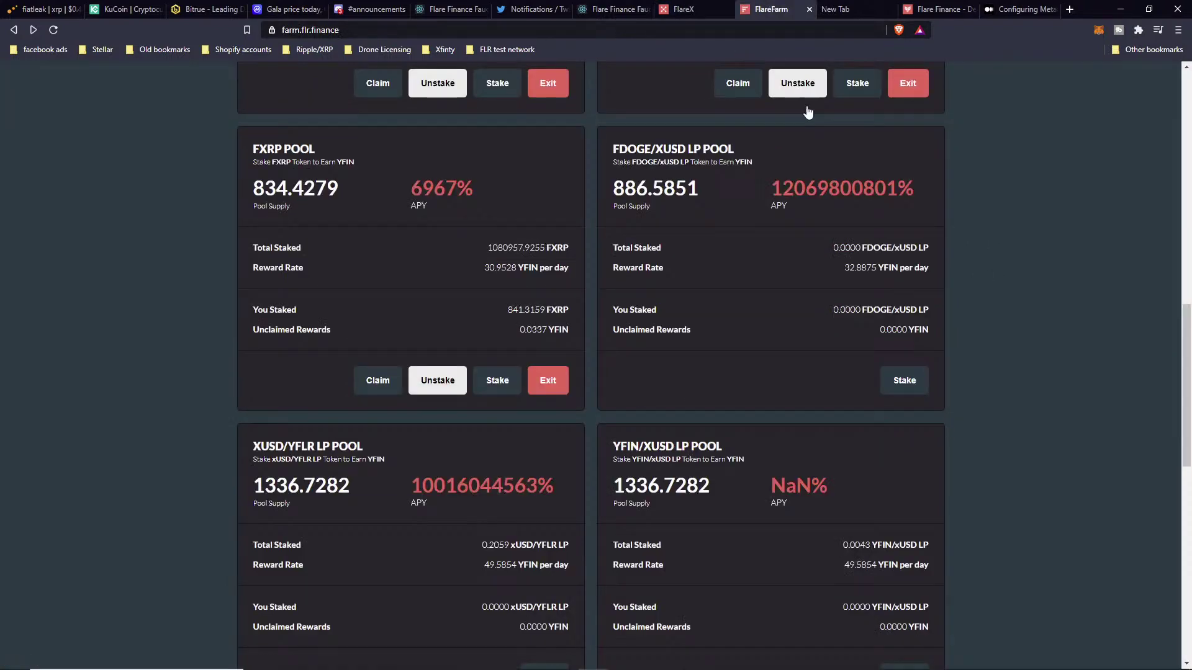
right_click(1003, 287)
left_click(1044, 324)
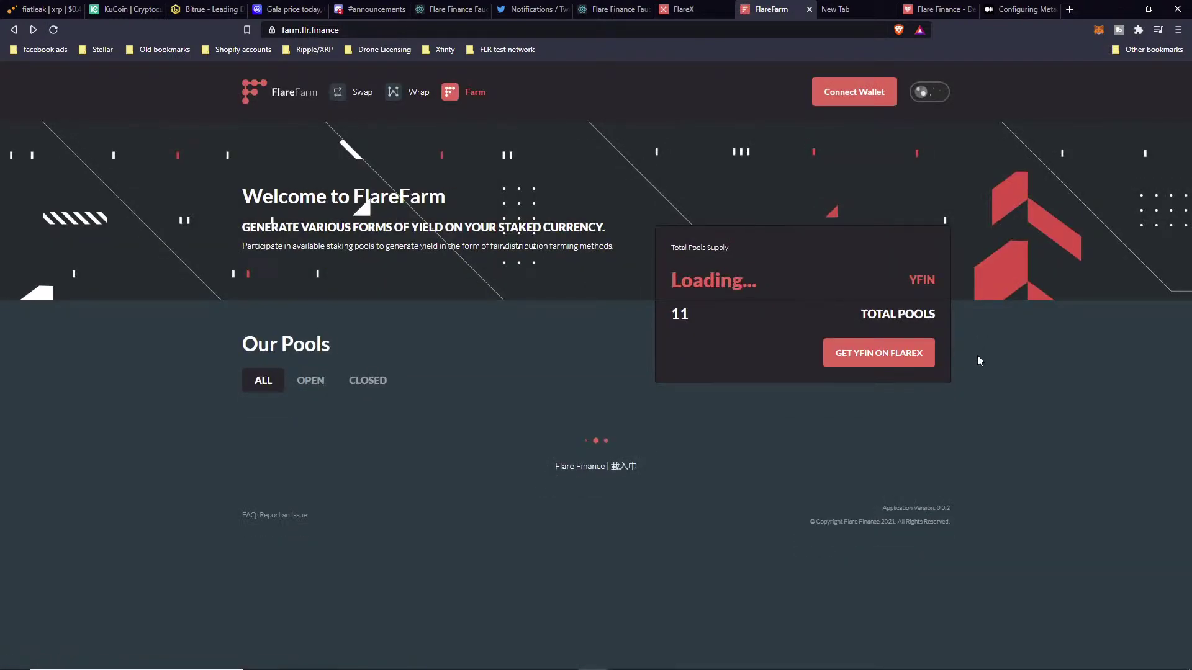
scroll(987, 434, "down", 2)
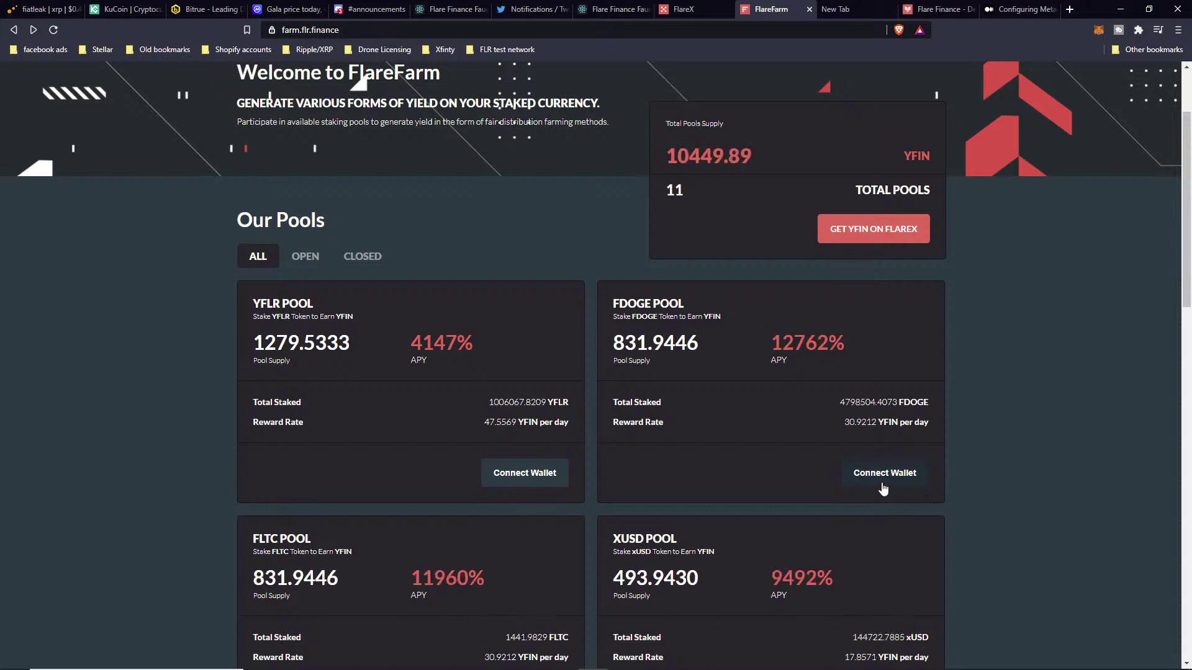
left_click(882, 481)
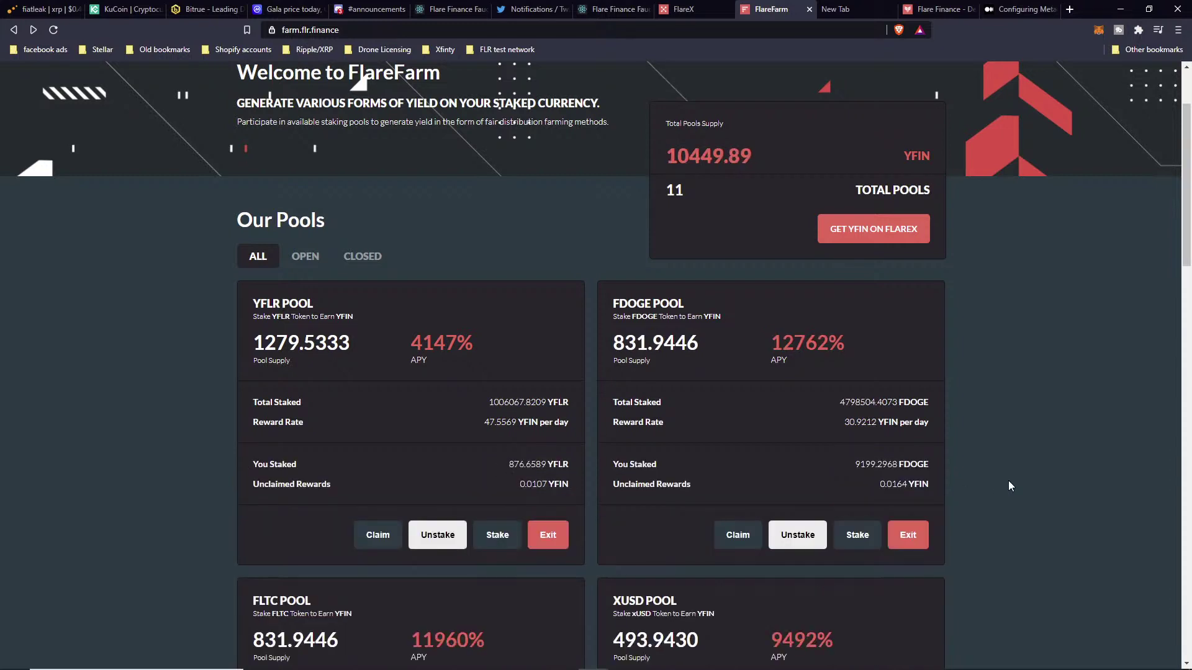
Review the refreshed staked amounts and unclaimed YFIN rewards across all pools, down to the YFLR/YFIN LP pool
scroll(1009, 480, "down", 2)
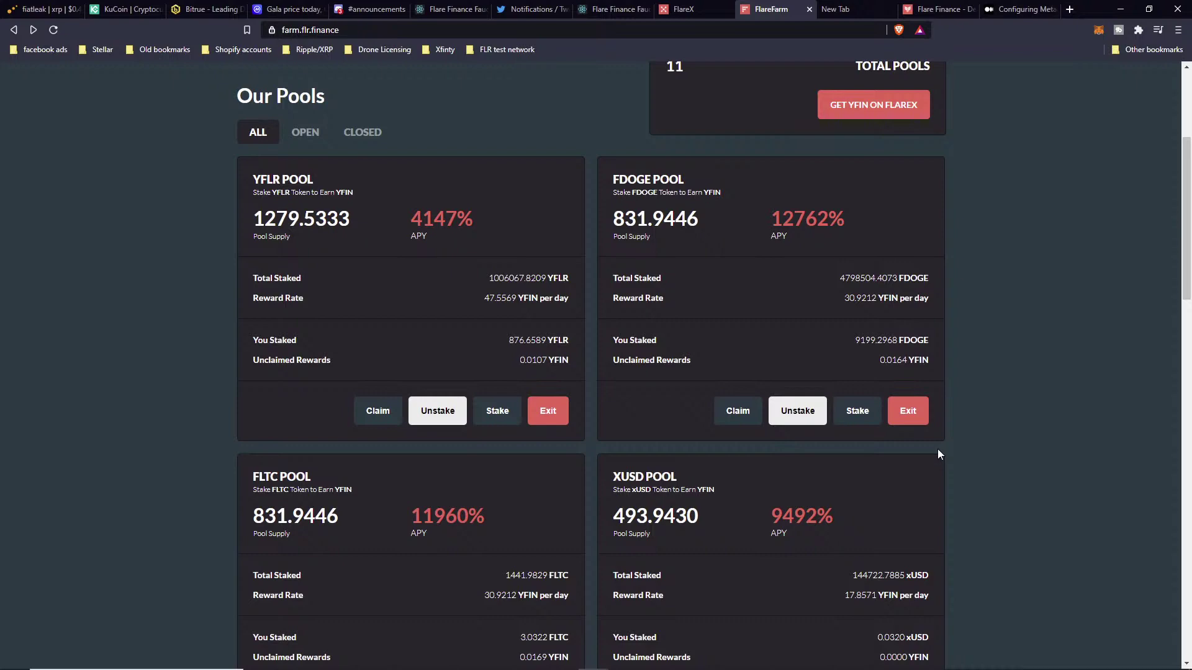
scroll(938, 455, "down", 13)
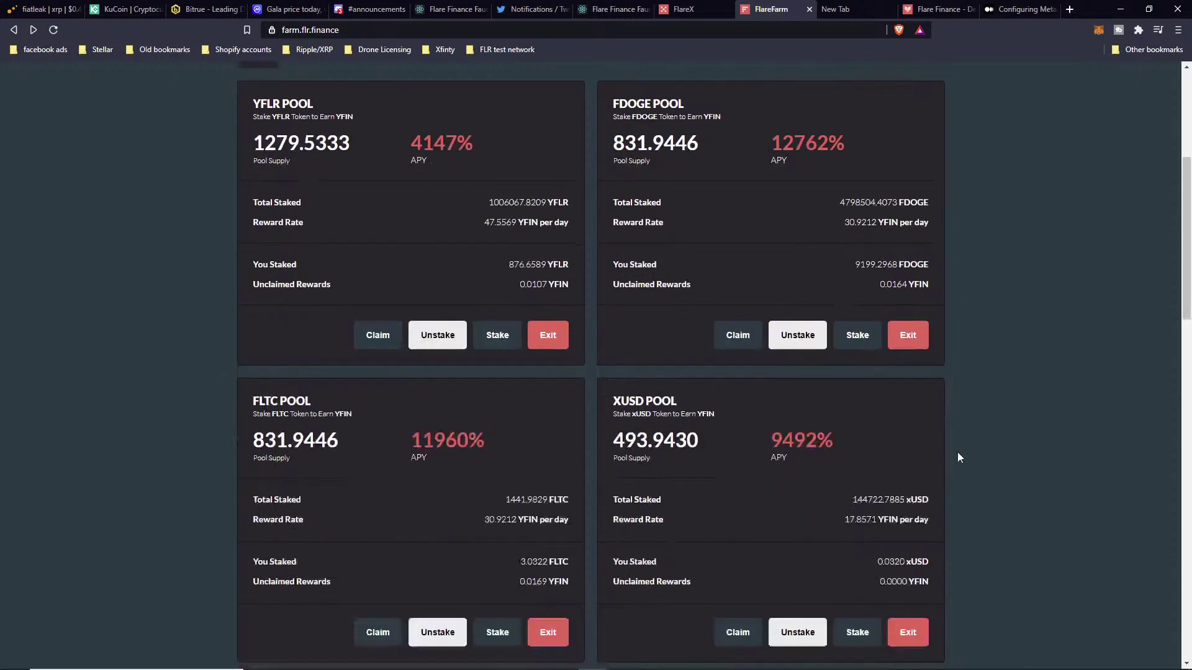
scroll(959, 467, "down", 9)
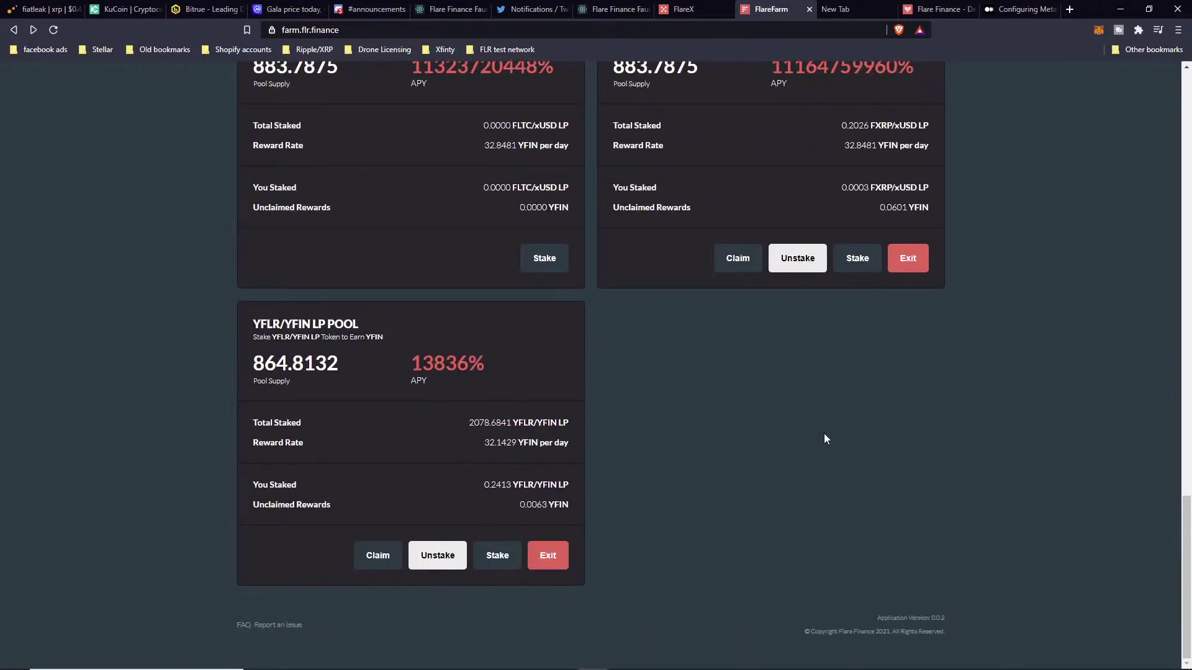
scroll(981, 442, "up", 15)
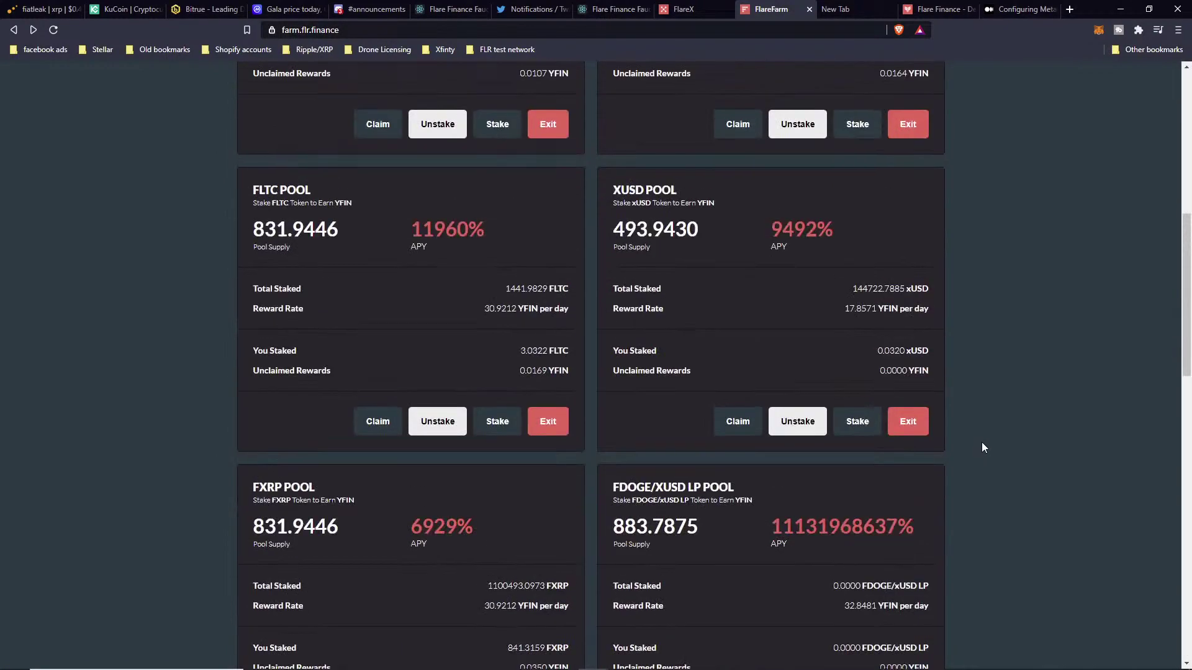
Claim the unclaimed YFIN rewards of the YFLR pool, approve the transaction in MetaMask, and dismiss the transaction notice
scroll(981, 442, "up", 6)
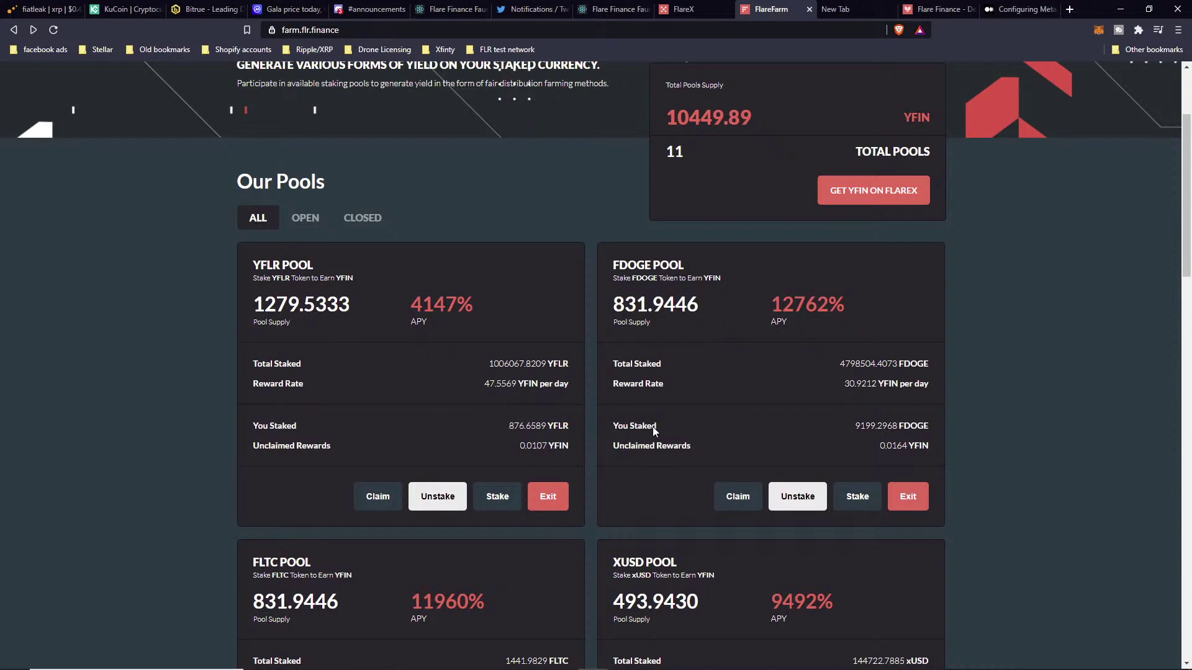
left_click(373, 497)
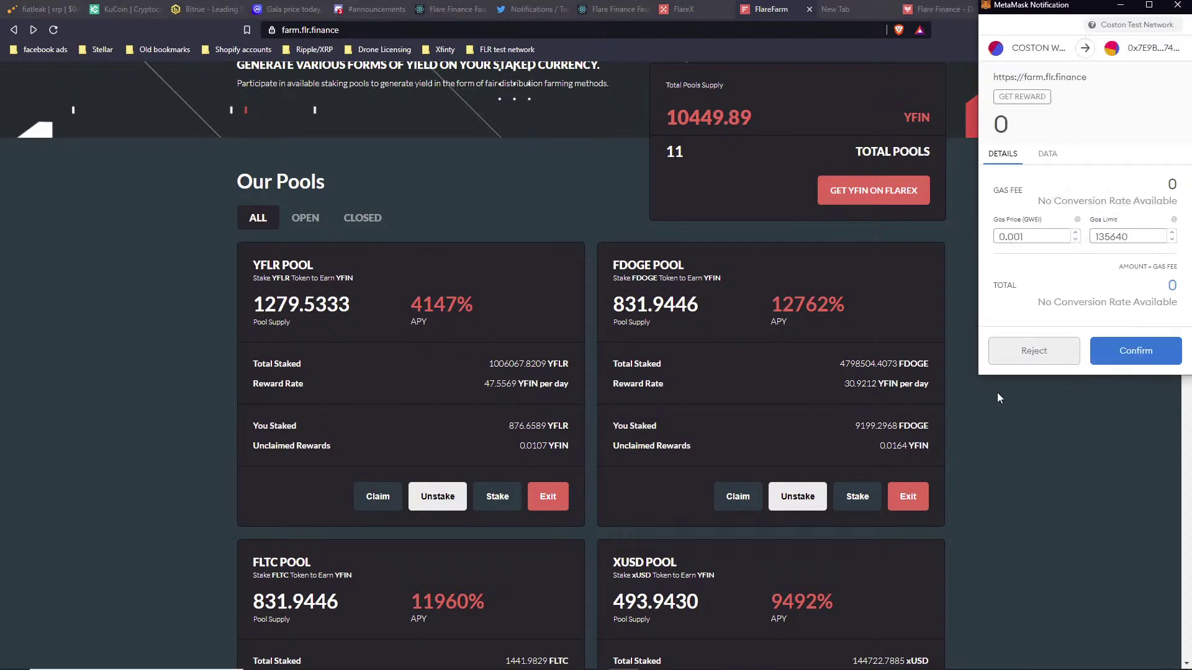
left_click(1128, 352)
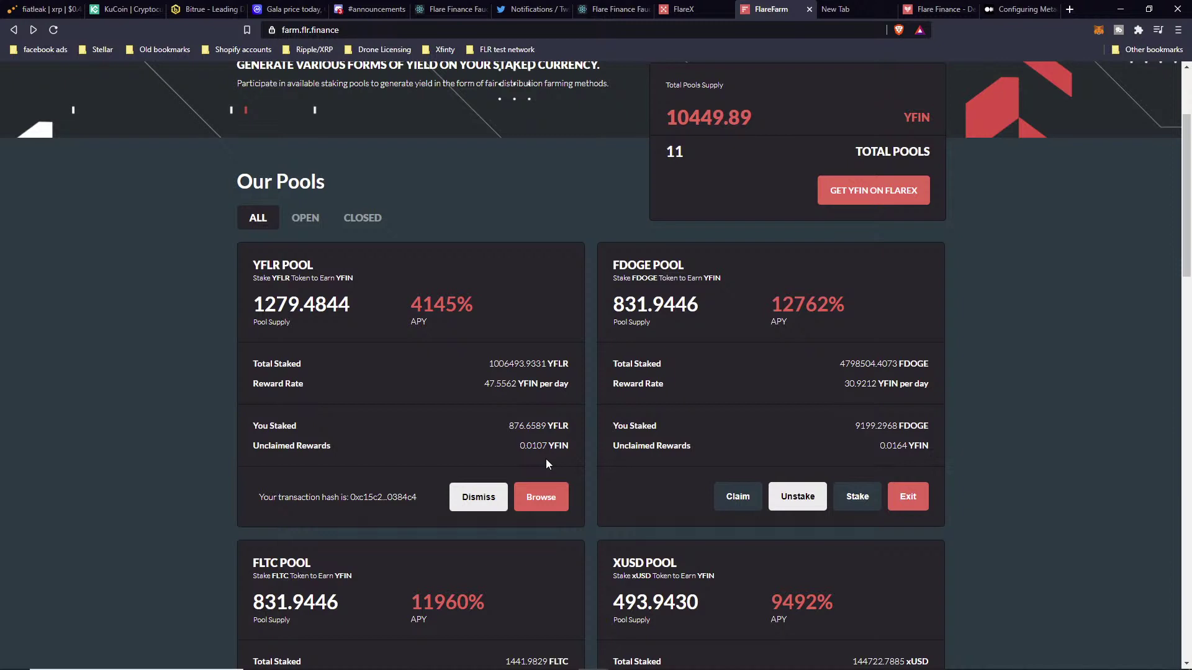
left_click(479, 497)
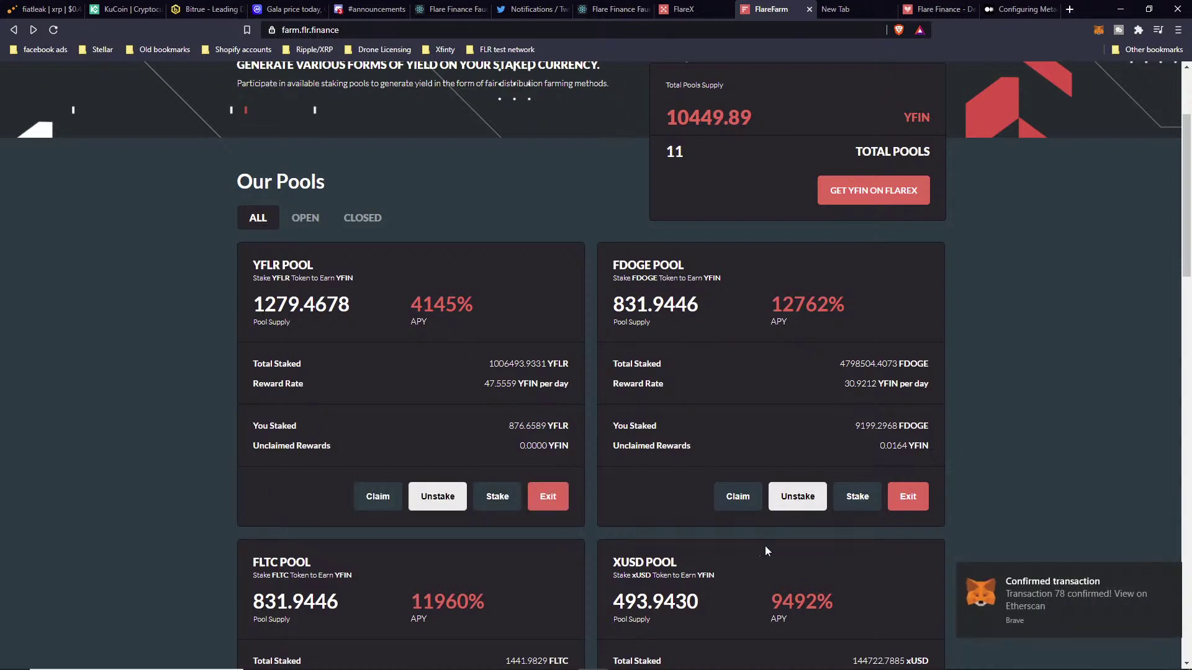
Claim the FDOGE pool's YFIN rewards, approve the wallet transaction, and dismiss its notice
left_click(738, 497)
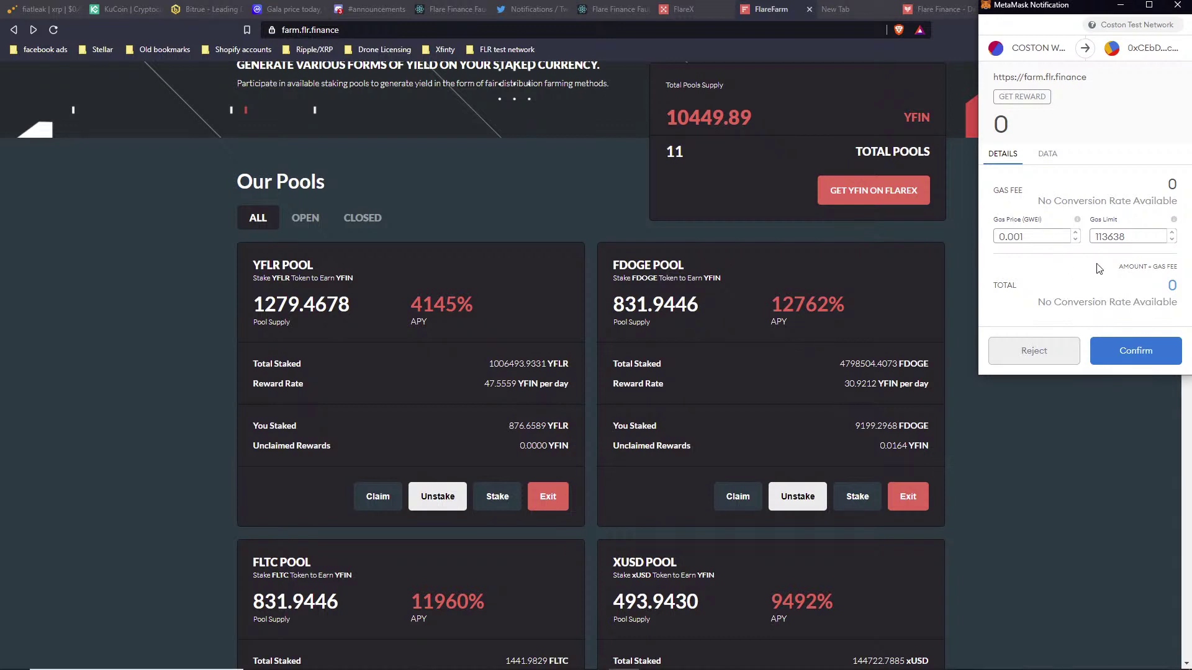
left_click(1128, 356)
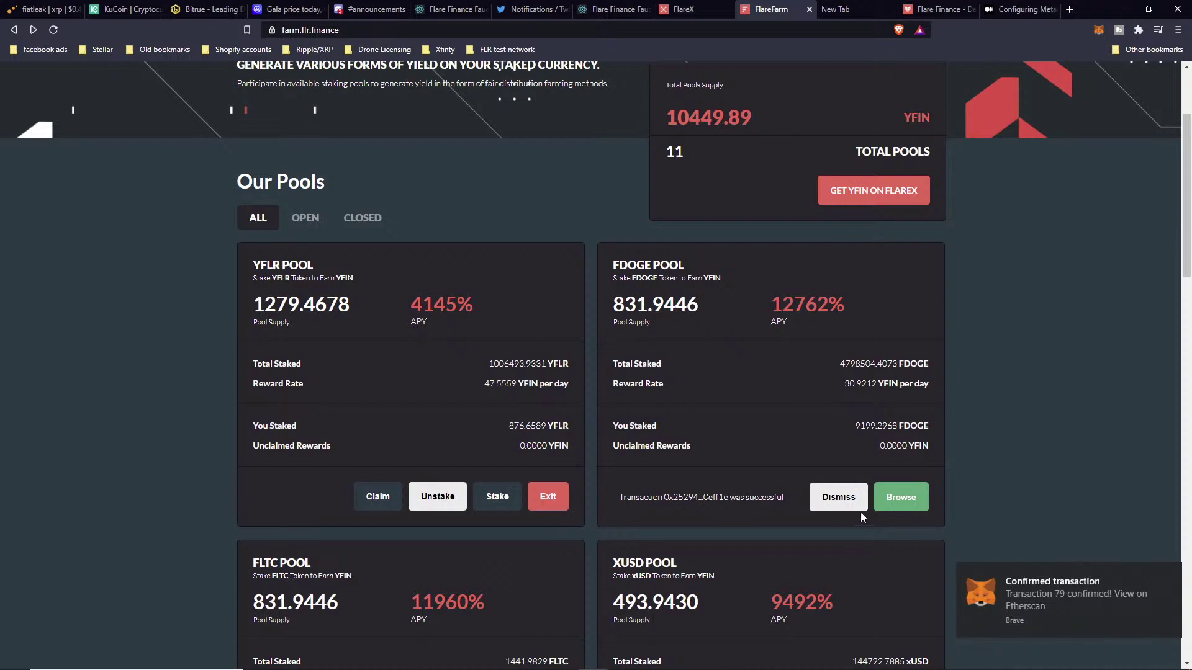
left_click(839, 500)
Claim the YFIN rewards from the FLTC pool, confirm the wallet request, and dismiss the transaction notice
scroll(976, 487, "down", 4)
scroll(983, 493, "down", 1)
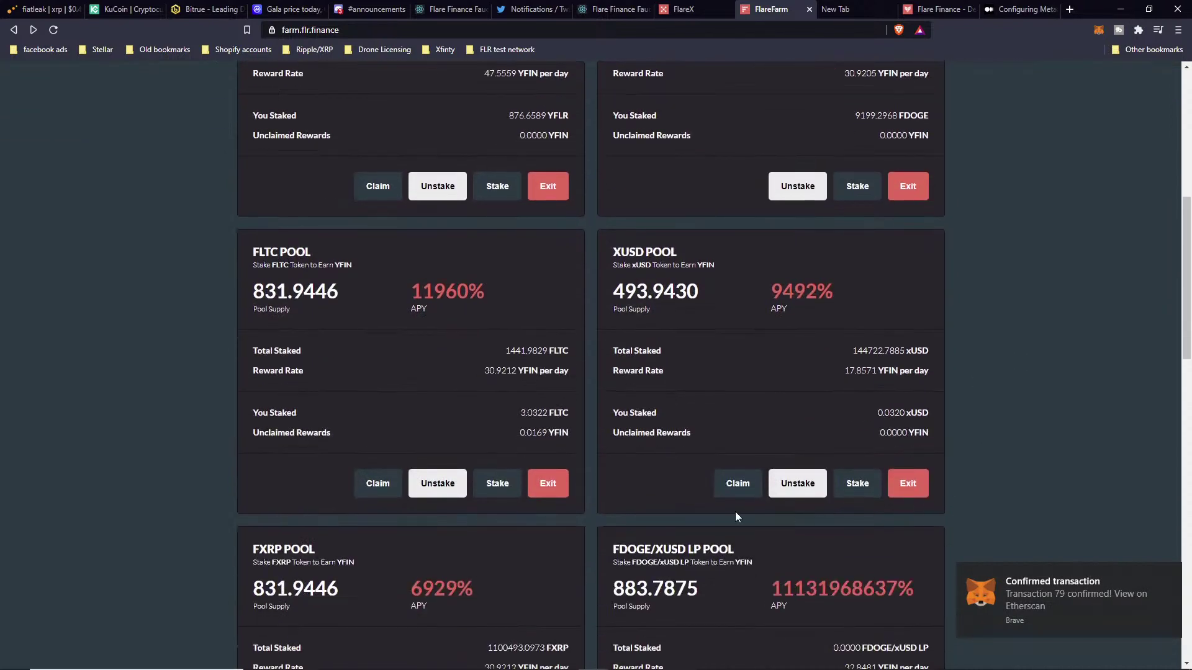
left_click(379, 486)
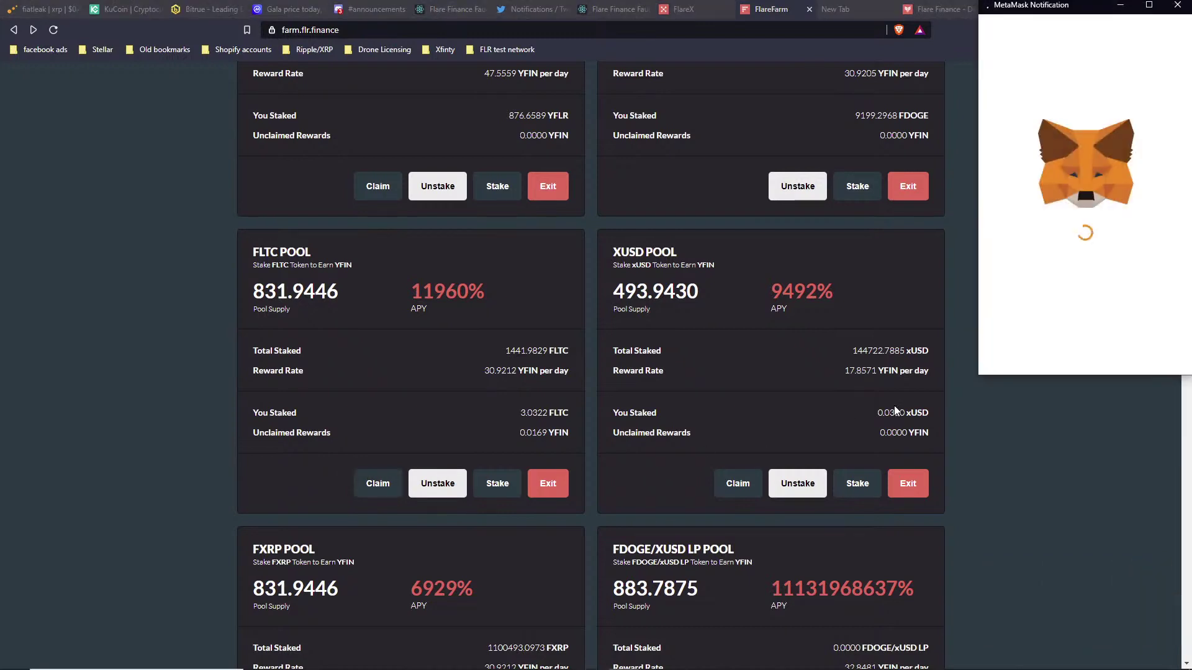
left_click(1134, 357)
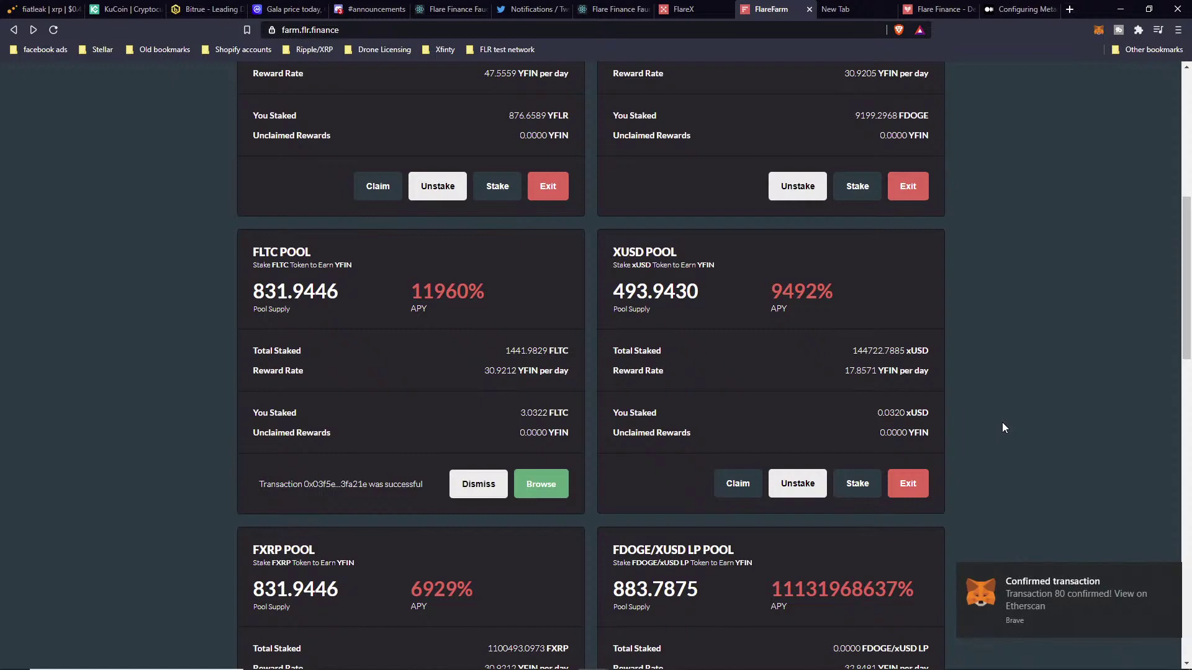
scroll(1004, 424, "down", 4)
left_click(475, 238)
Claim the FXRP pool's YFIN rewards, confirming the transaction in the wallet and dismissing the notice
scroll(1045, 400, "down", 1)
scroll(1047, 405, "down", 2)
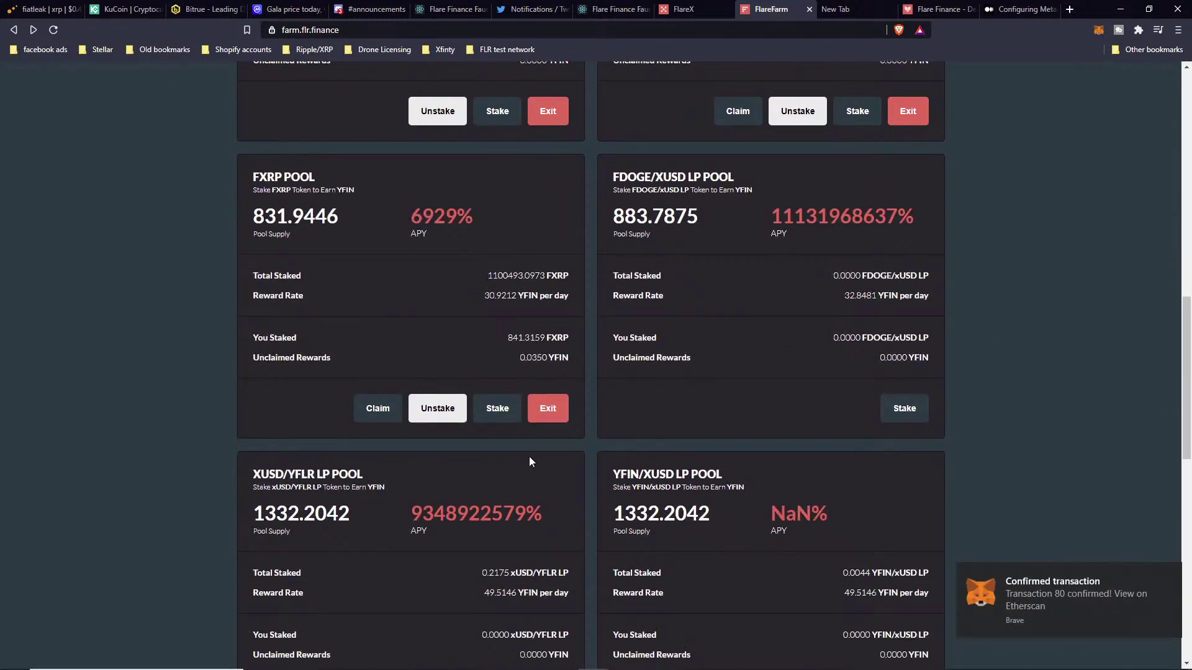
left_click(373, 409)
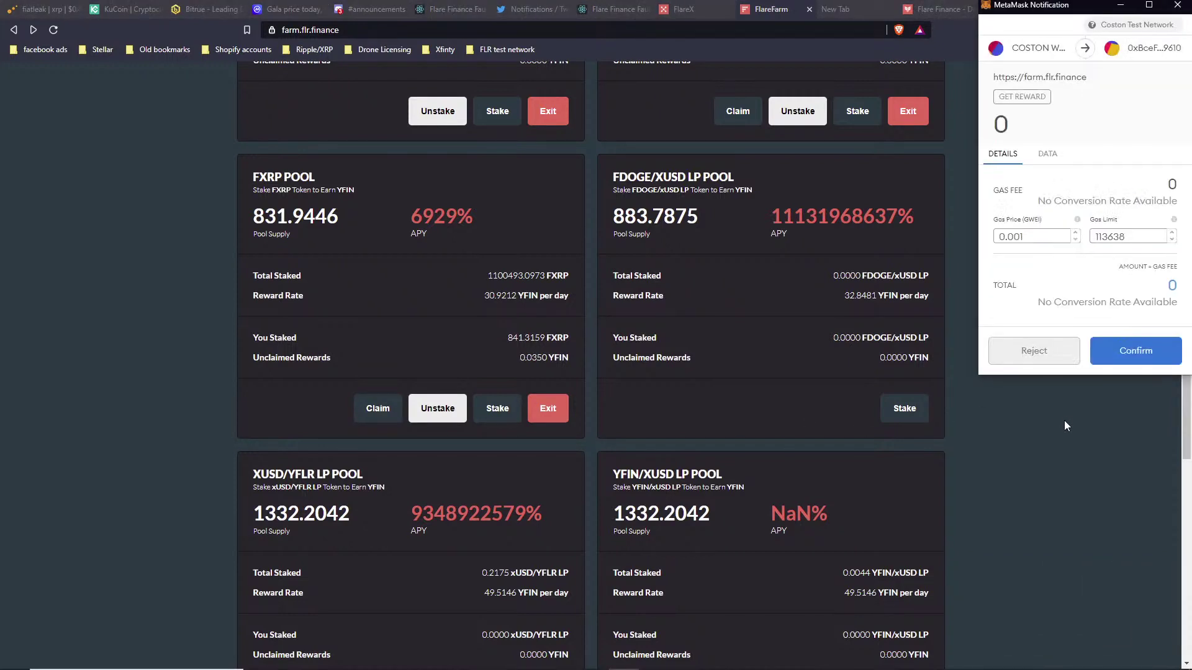
left_click(1136, 352)
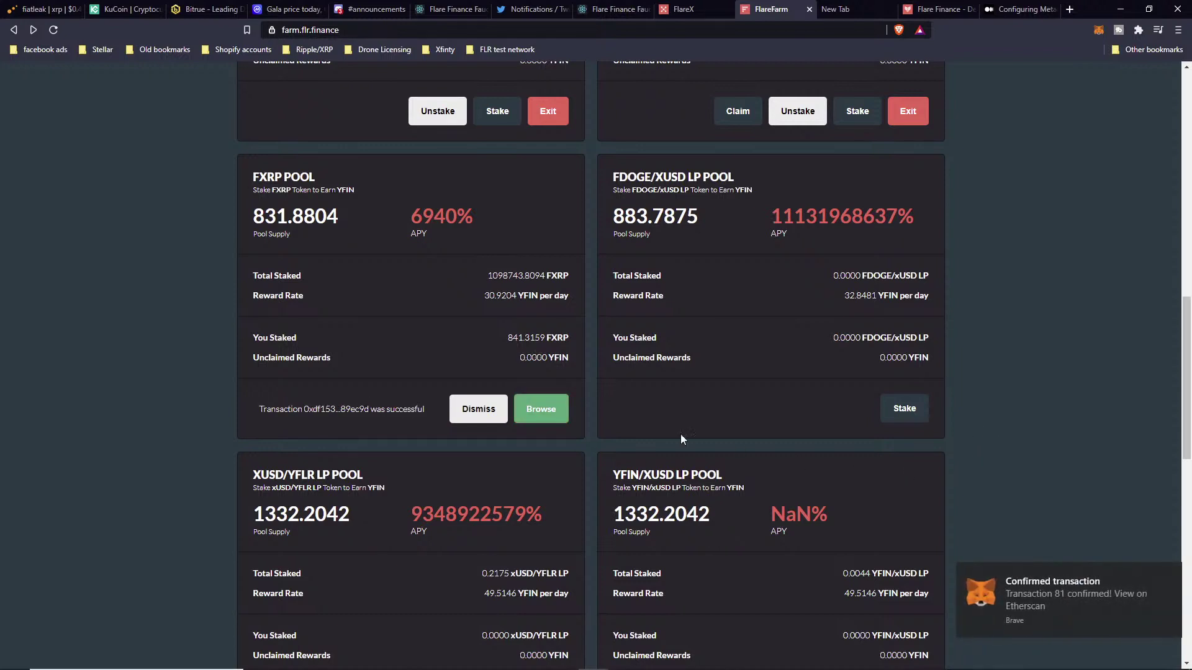
left_click(476, 409)
Claim the YFIN rewards of the FXRP/xUSD LP pool and confirm the transaction in the wallet
scroll(1004, 431, "down", 6)
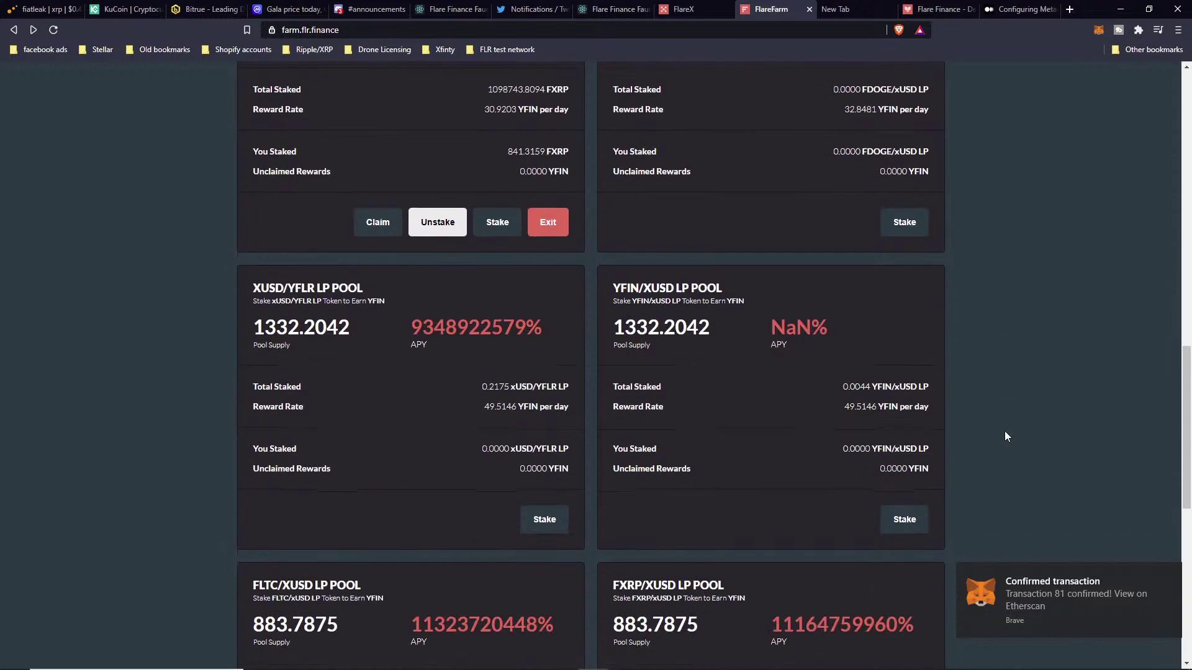
scroll(1005, 441, "down", 4)
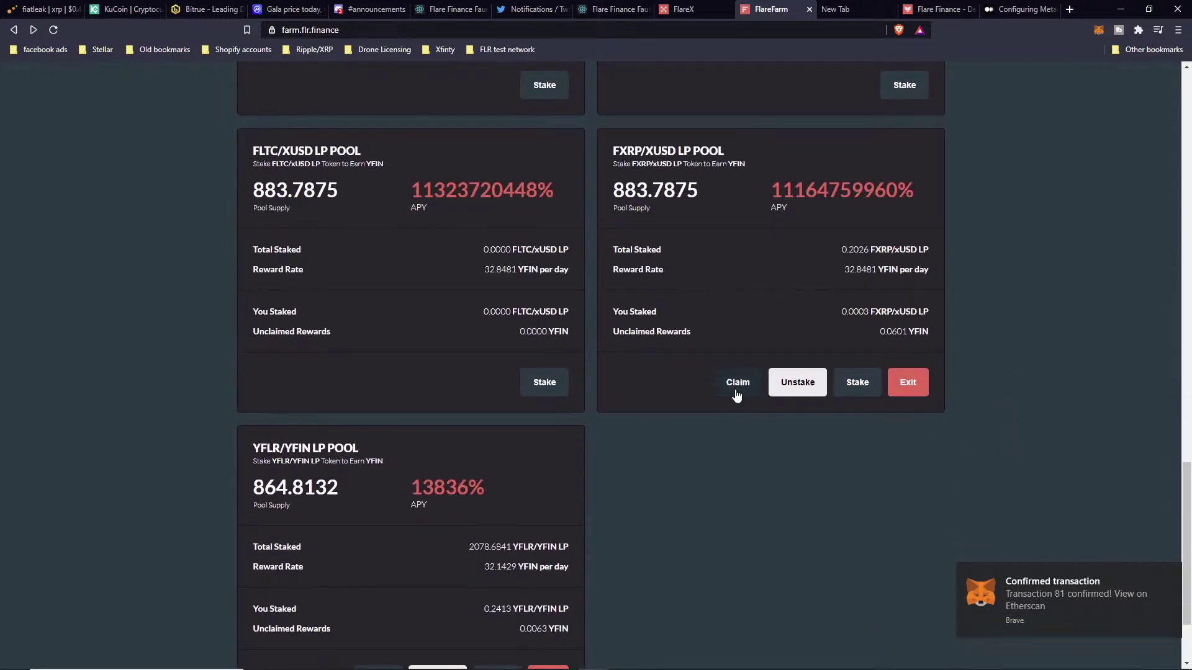
left_click(736, 392)
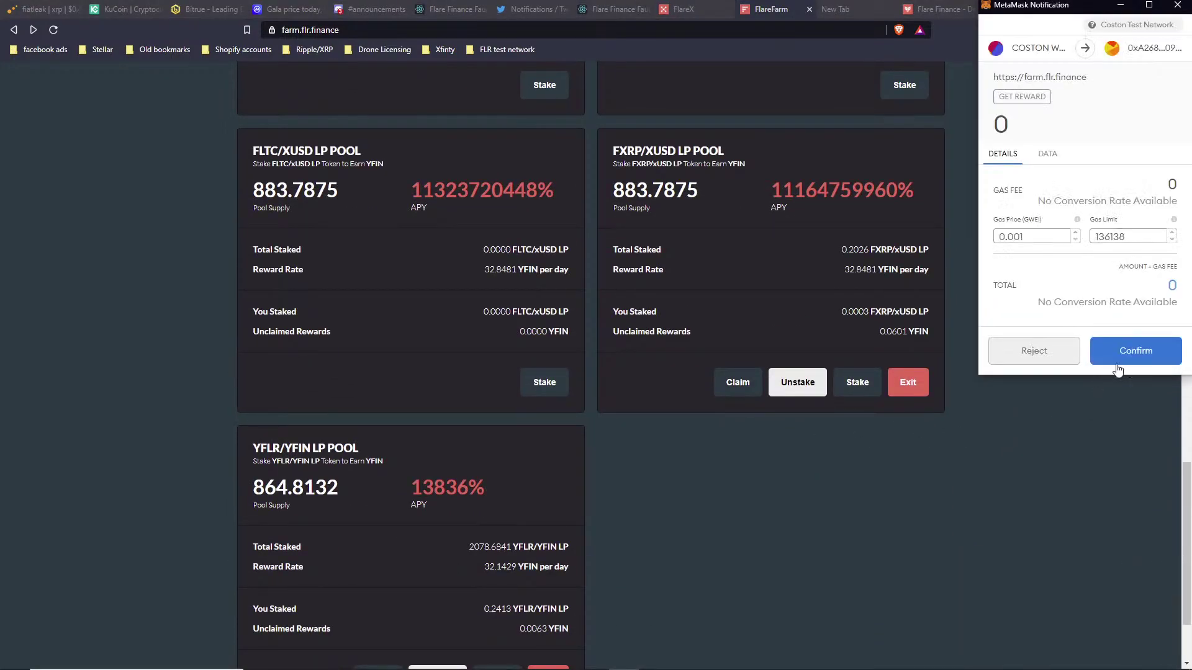
left_click(1136, 353)
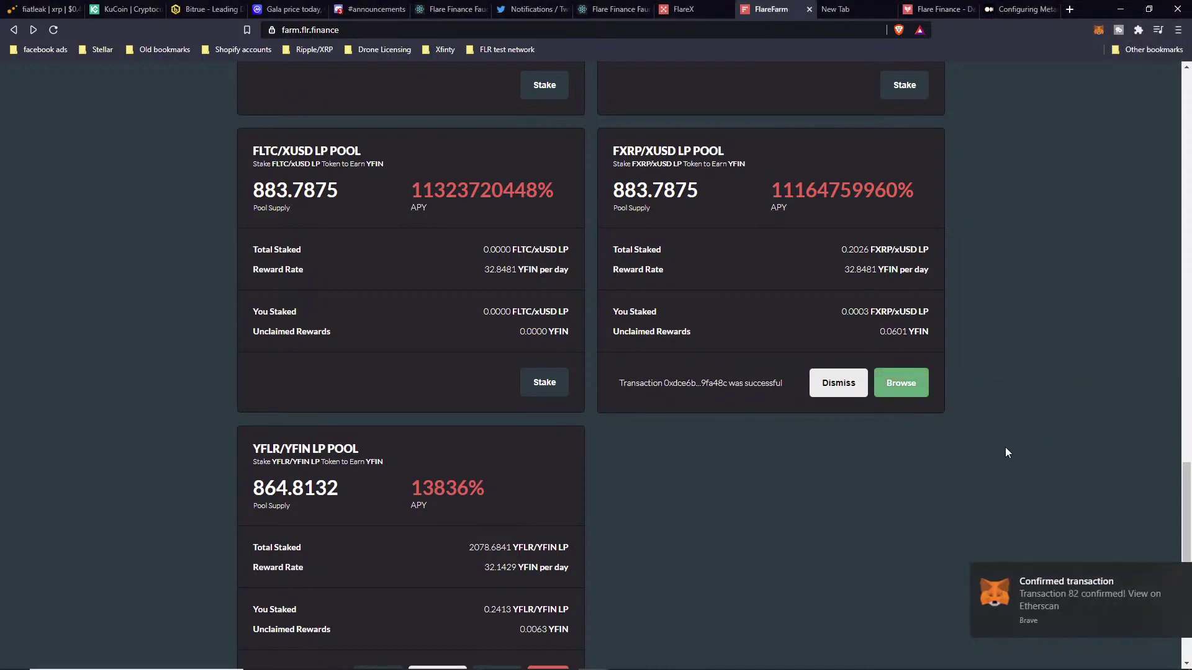
Claim the YFLR/YFIN LP pool's YFIN rewards and approve the transaction
scroll(710, 497, "down", 2)
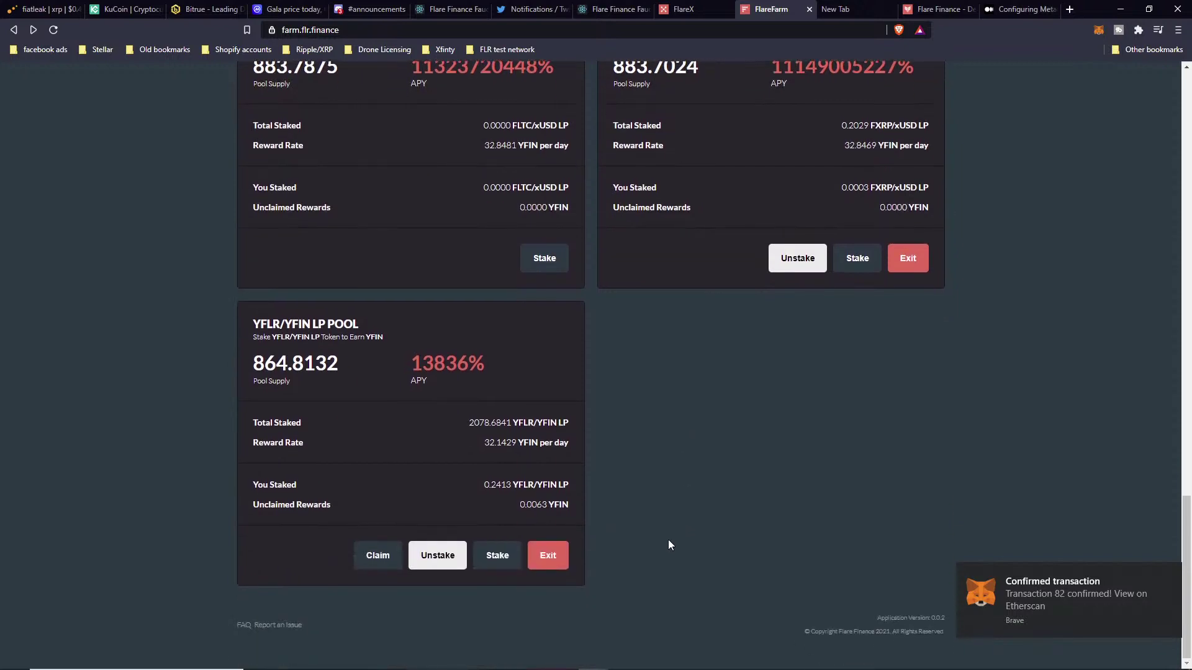
left_click(376, 555)
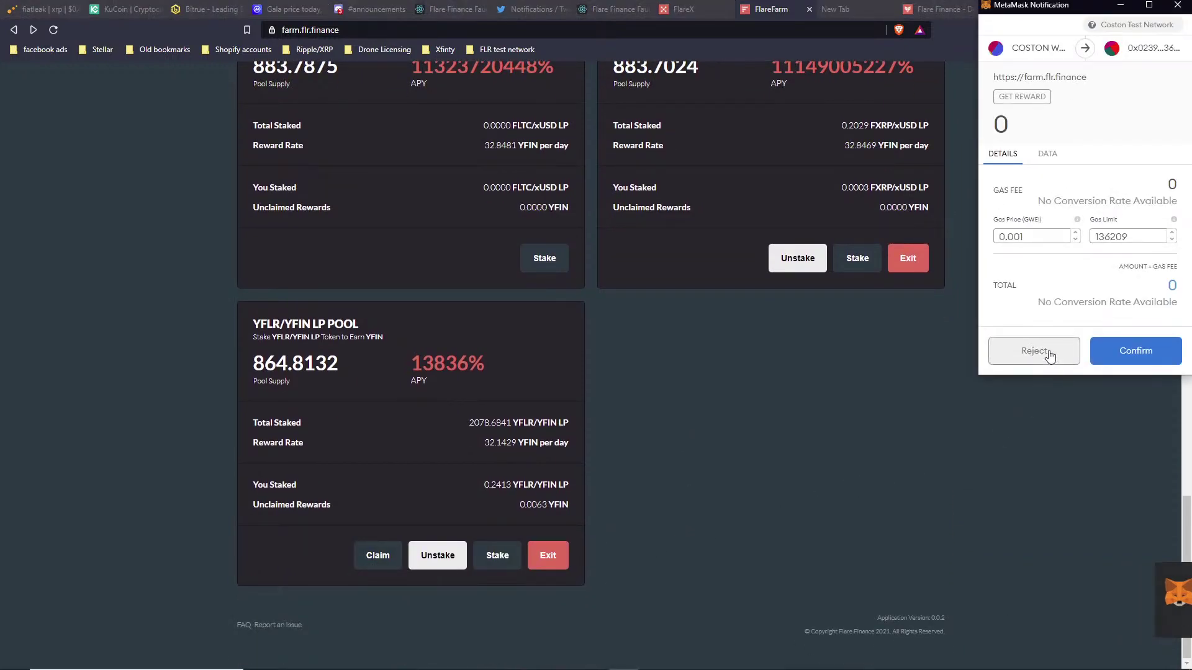
left_click(1135, 352)
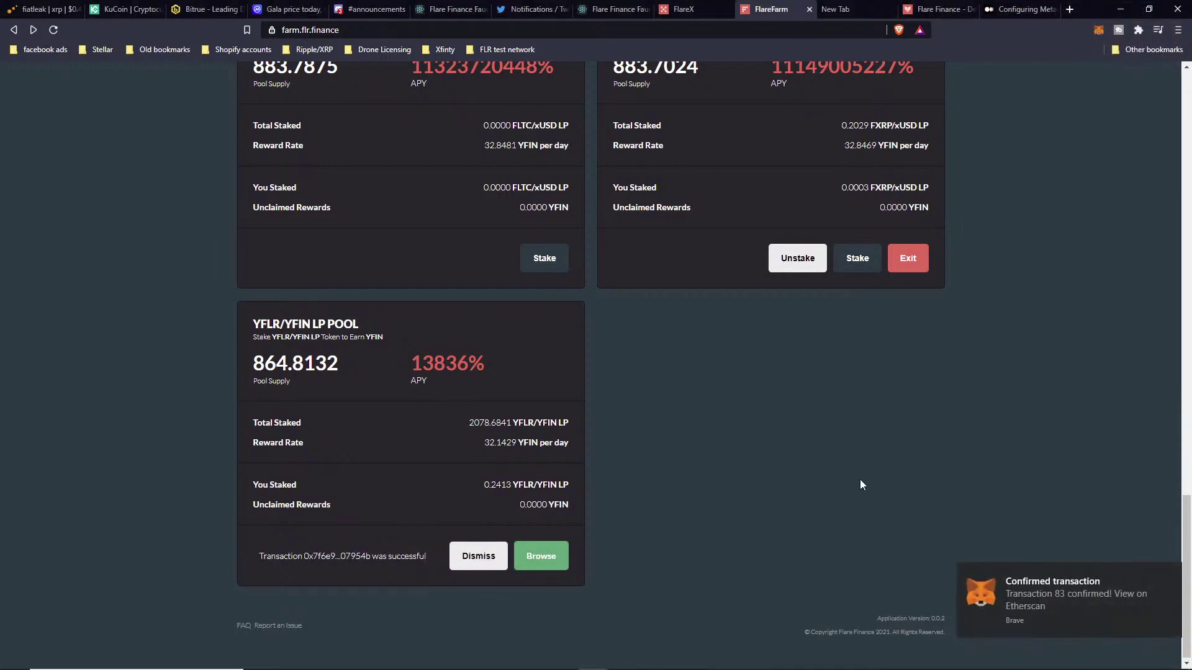
Open the MetaMask wallet, check the bYFIN token's balance among its assets, and close the wallet
scroll(1000, 468, "up", 3)
scroll(1002, 473, "up", 18)
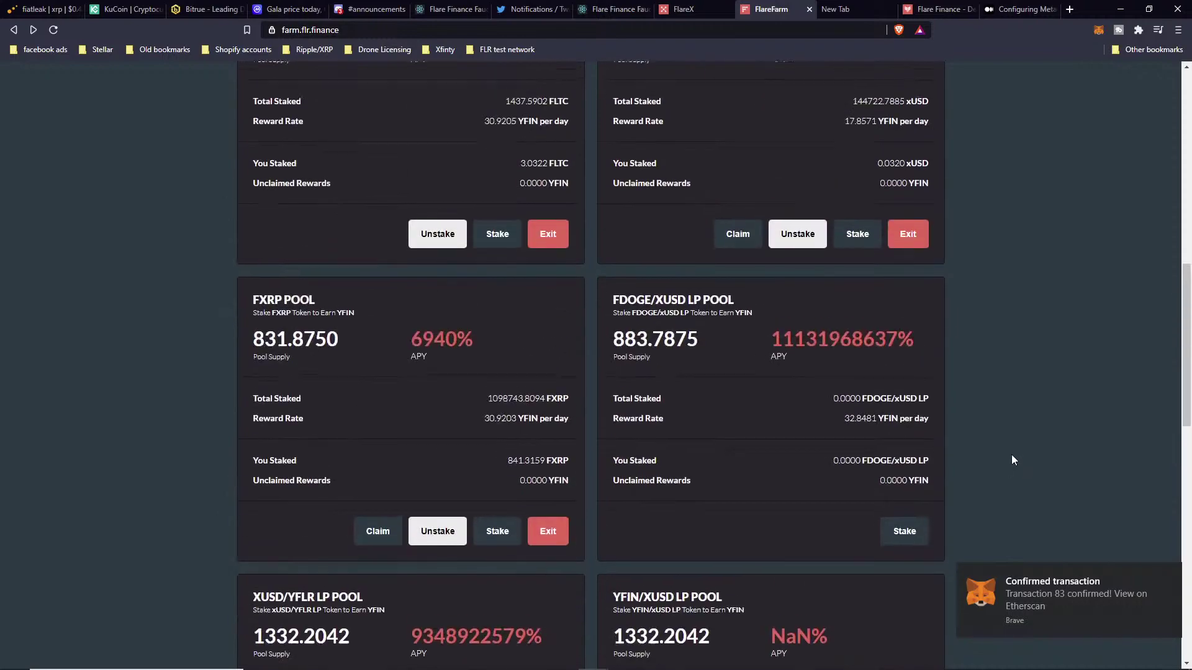
scroll(1008, 462, "up", 3)
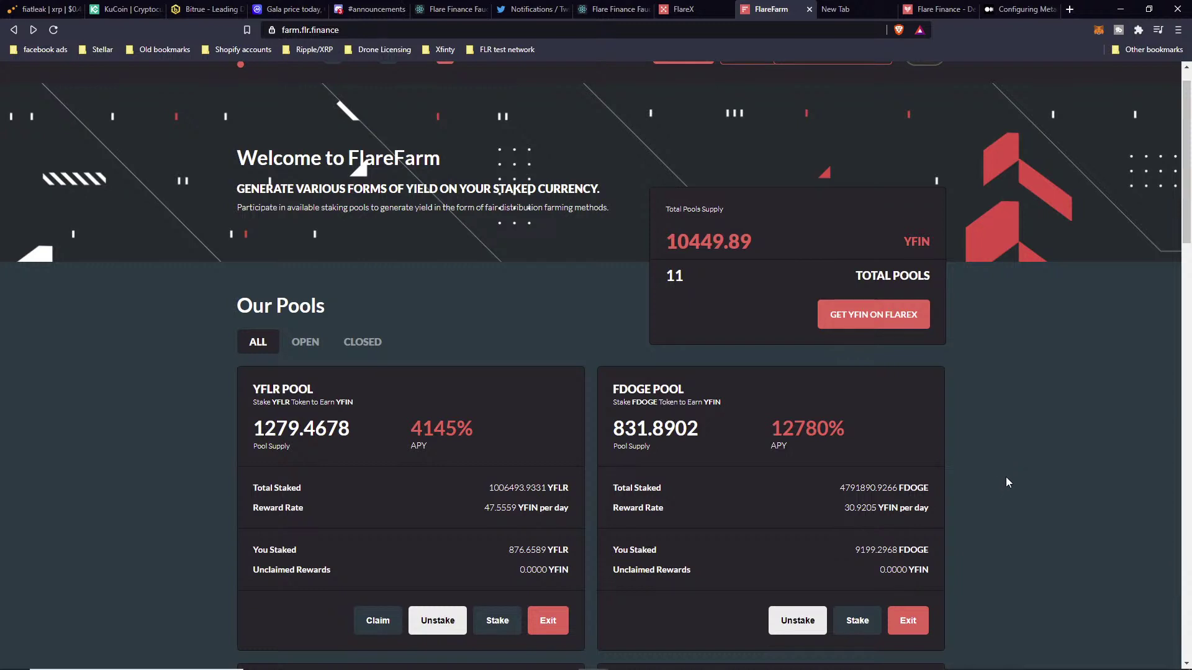
scroll(1001, 482, "down", 2)
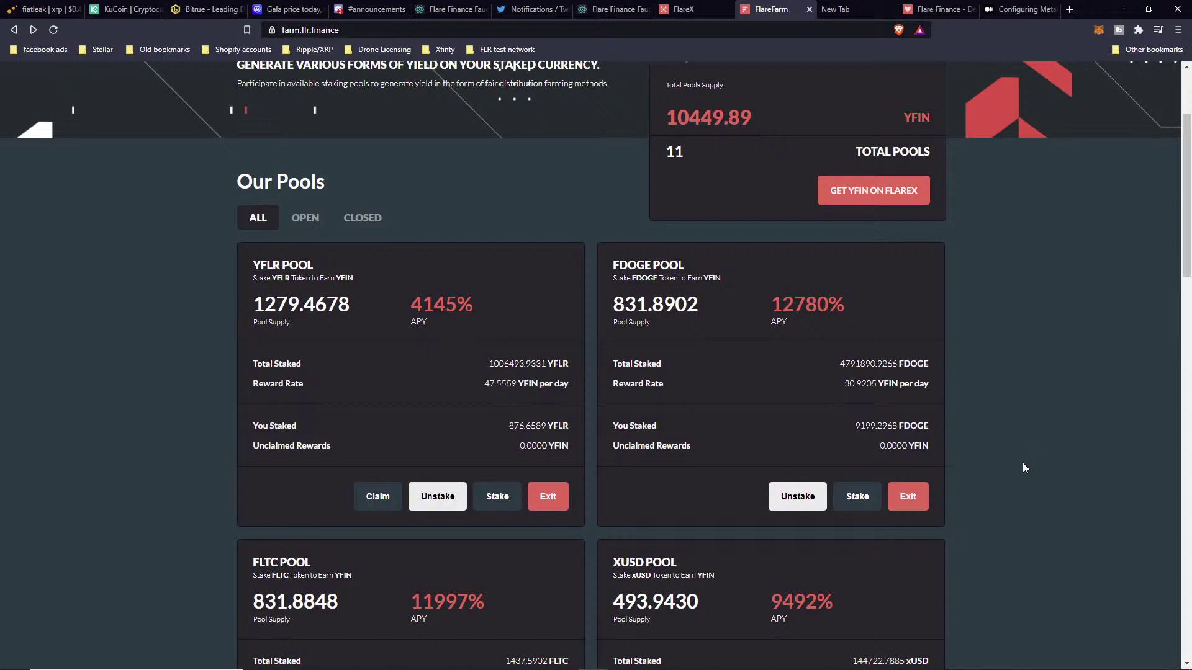
scroll(1040, 426, "up", 3)
left_click(1099, 31)
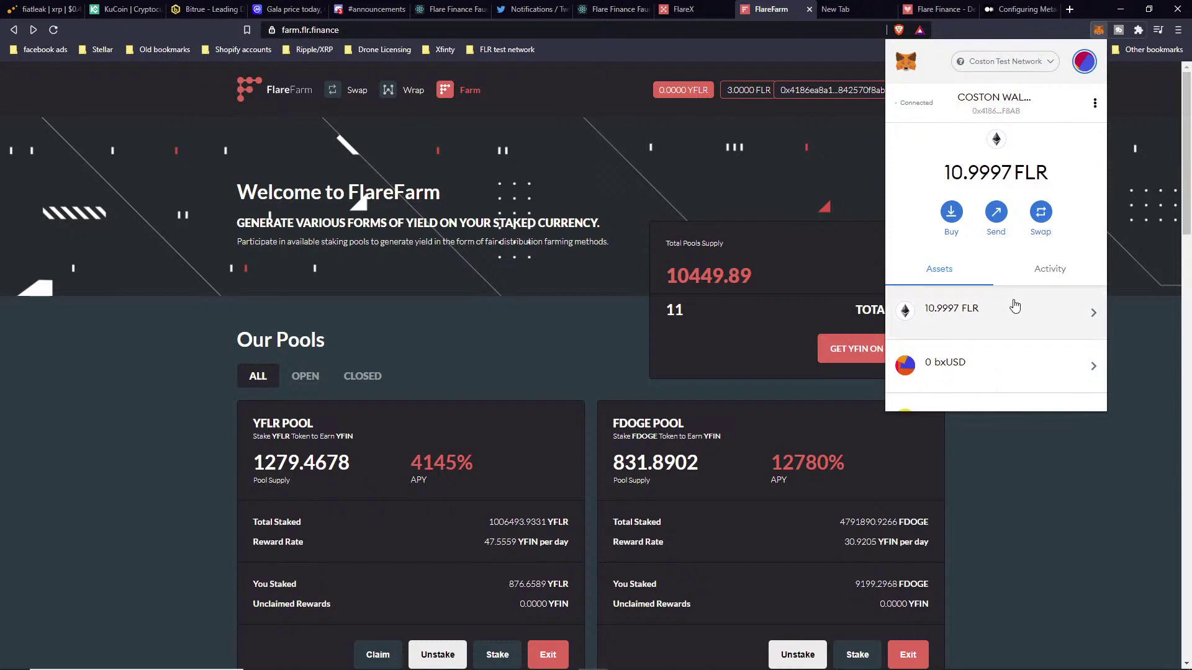
scroll(1012, 298, "down", 5)
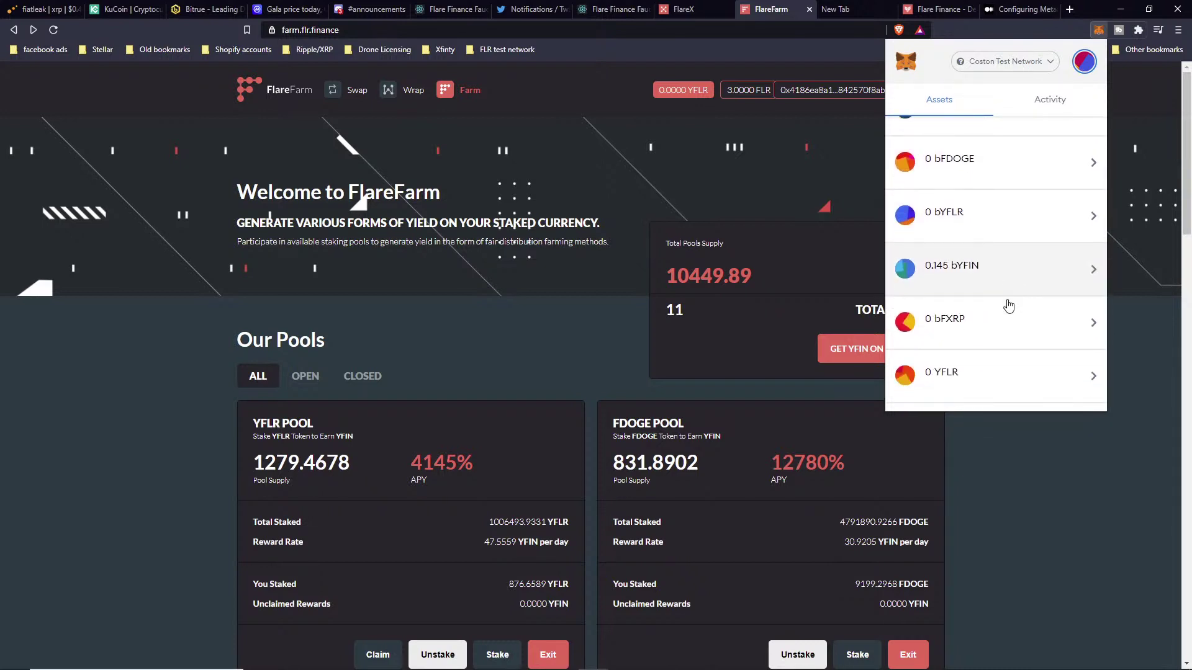
left_click(1001, 277)
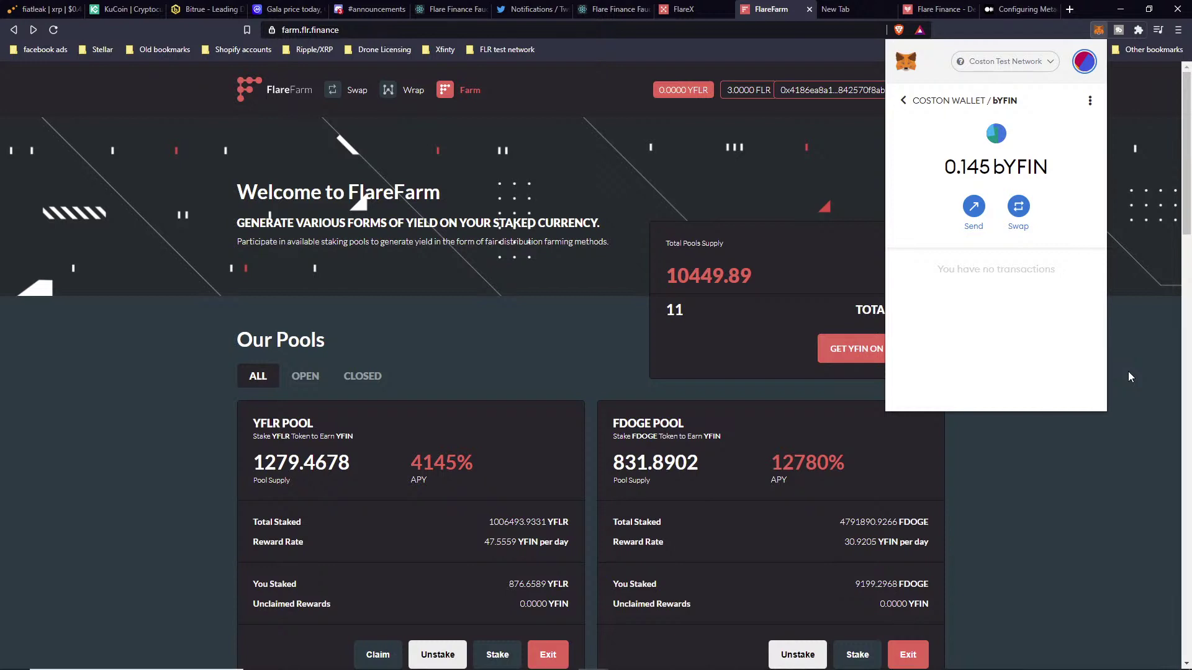
left_click(1068, 475)
Compare the APY, reward rates and staked amounts of the YFLR, FDOGE, FLTC, xUSD, FXRP and FDOGE/xUSD LP pools
scroll(935, 482, "down", 2)
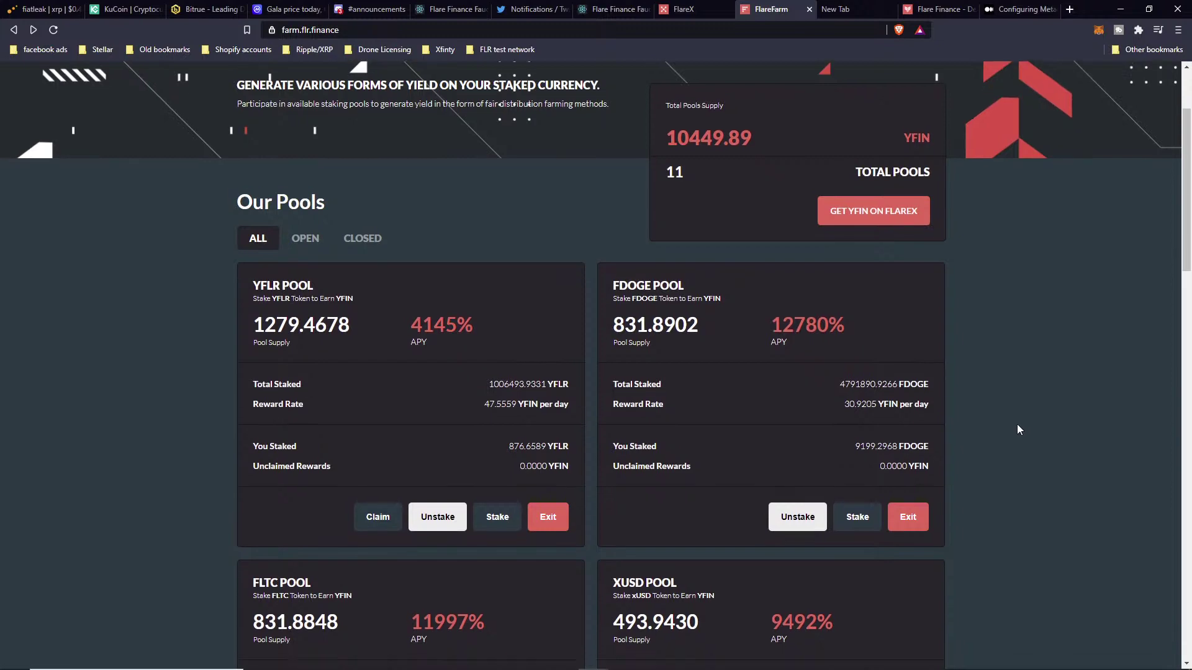
scroll(1005, 424, "down", 2)
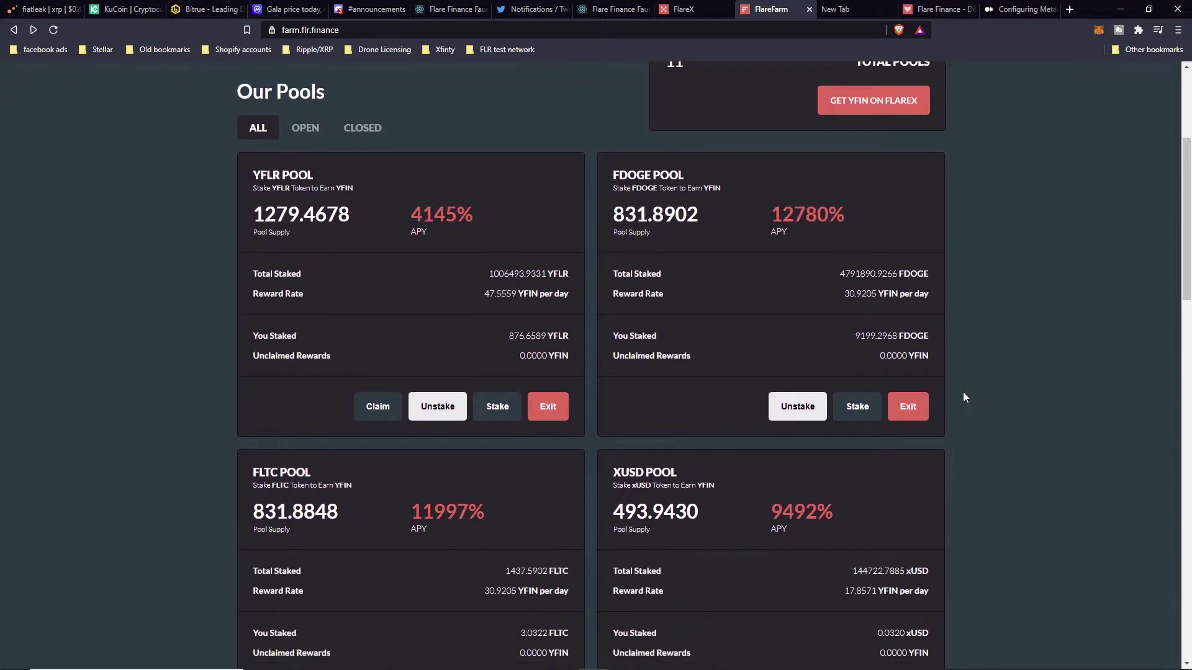
scroll(966, 398, "down", 3)
scroll(967, 399, "up", 3)
scroll(968, 404, "down", 4)
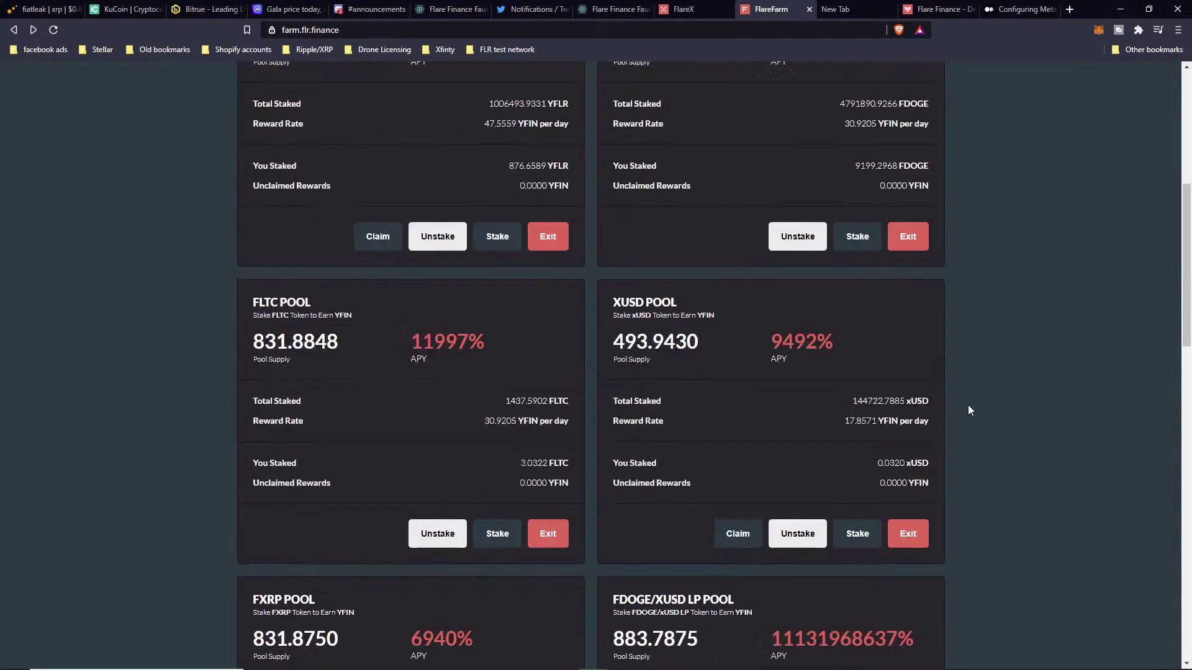
scroll(968, 406, "up", 4)
scroll(972, 411, "up", 2)
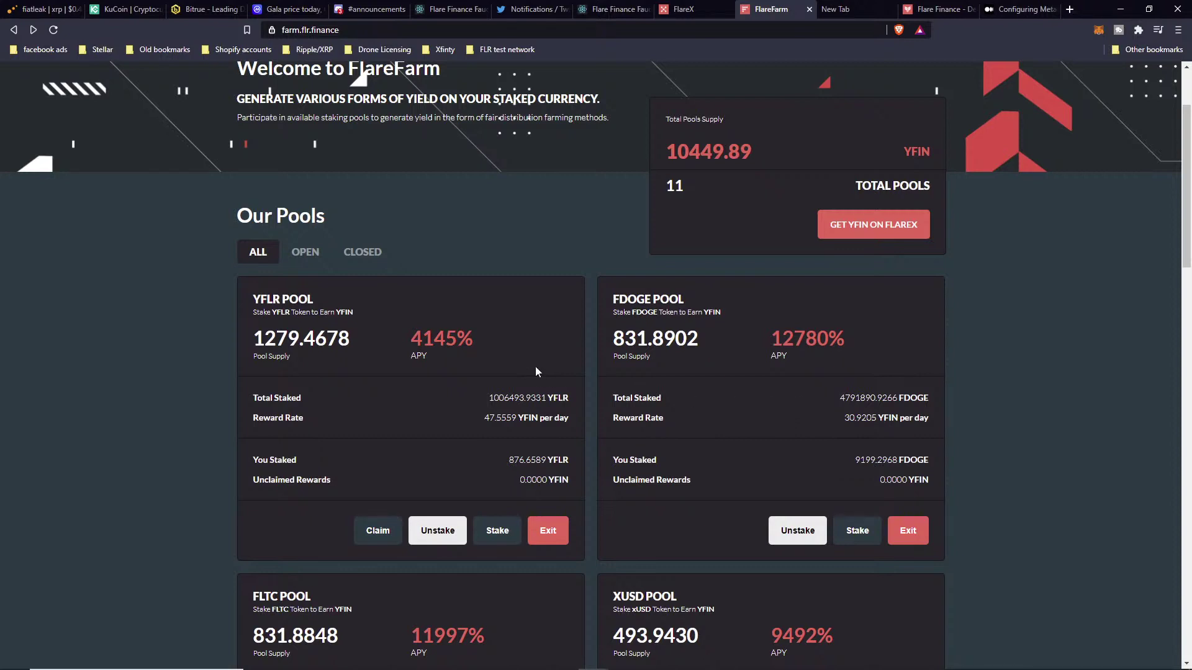
scroll(470, 377, "down", 4)
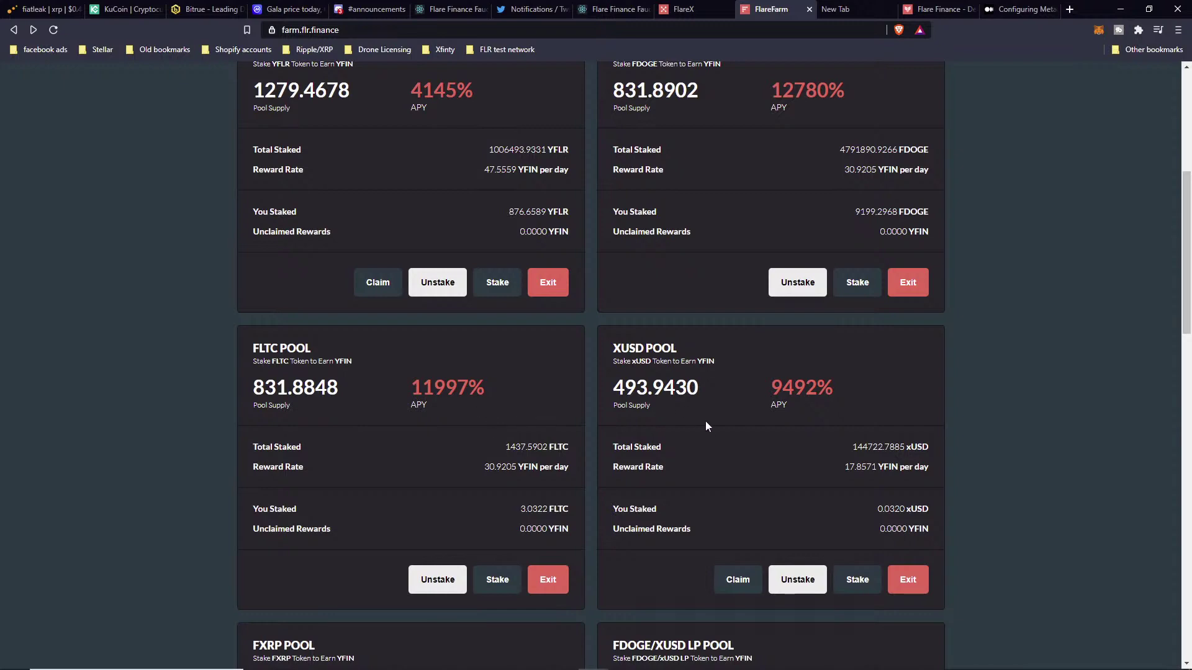
scroll(709, 421, "down", 3)
scroll(631, 418, "down", 1)
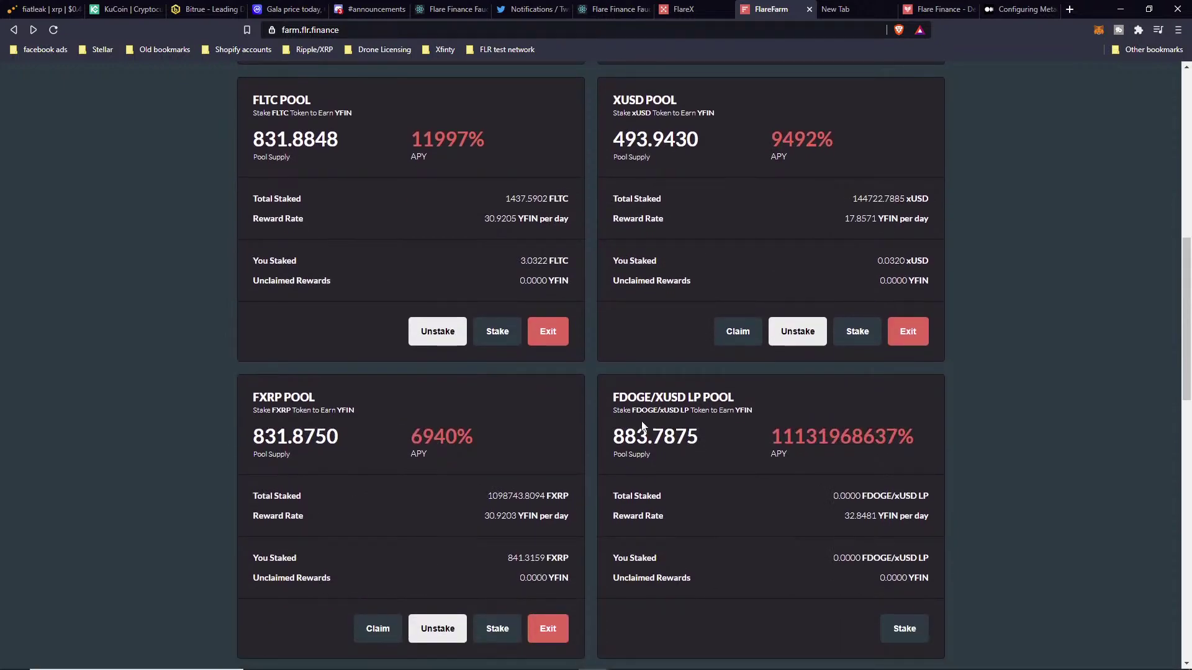
scroll(740, 438, "down", 3)
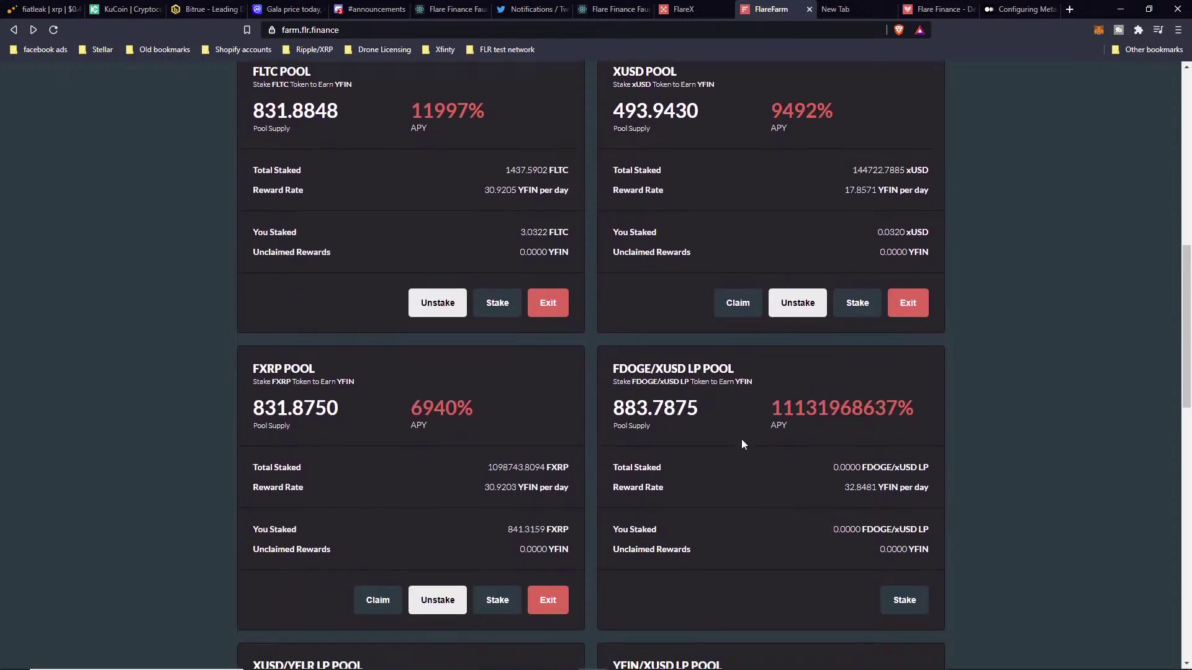
scroll(738, 327, "up", 2)
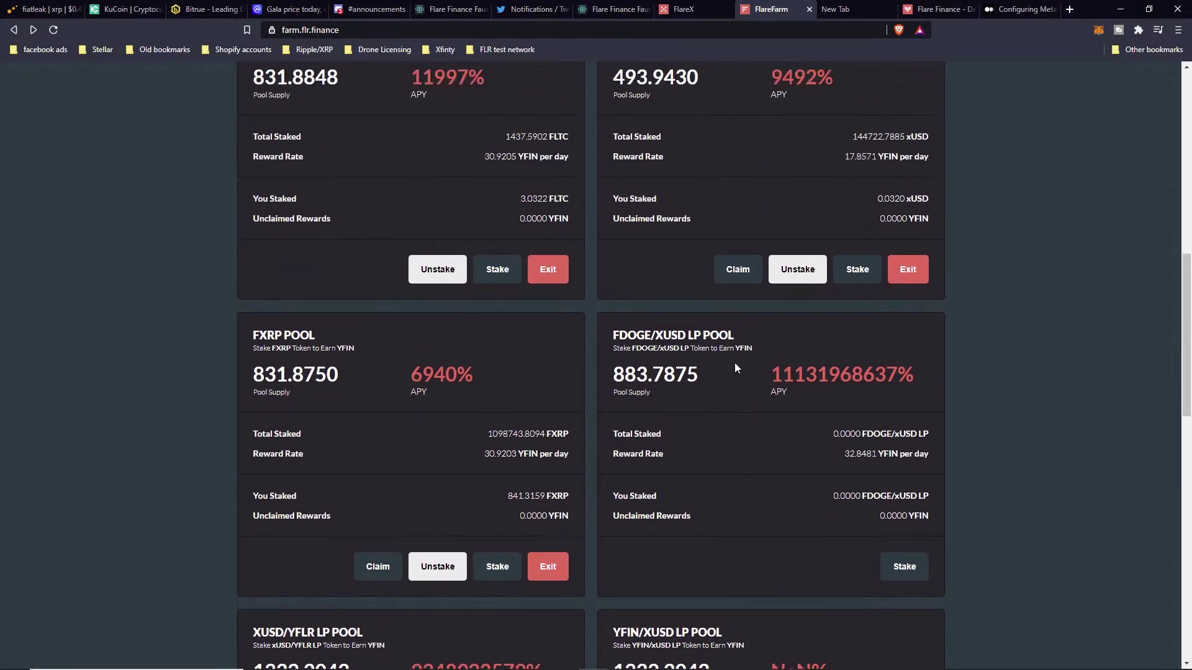
scroll(727, 394, "up", 3)
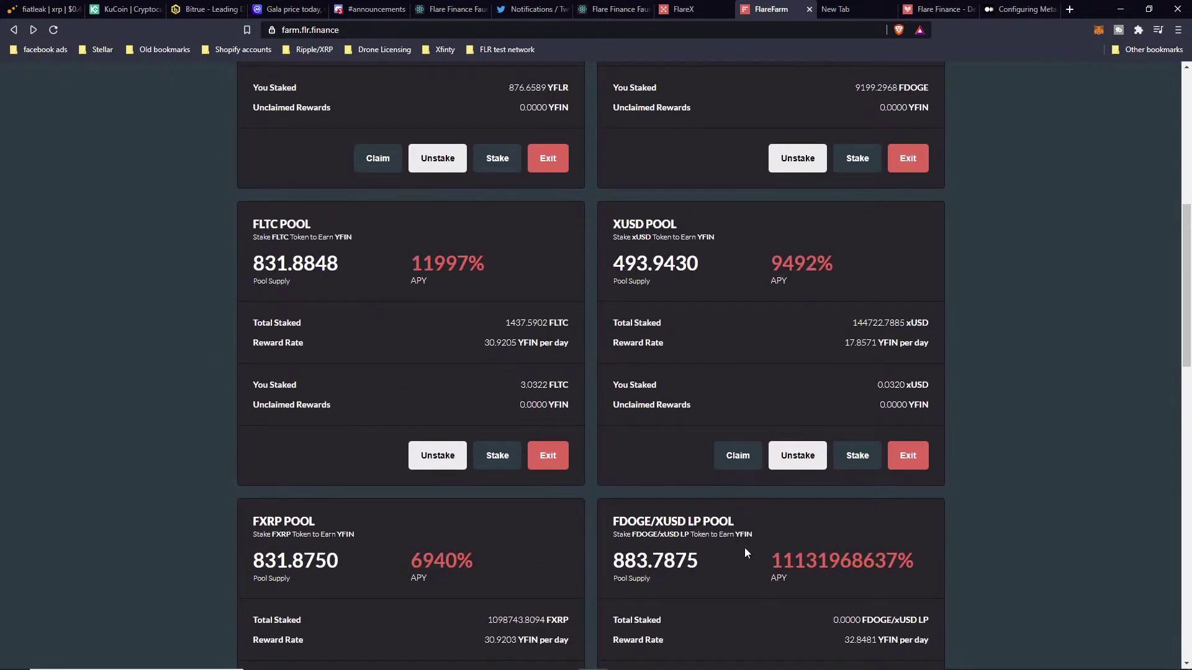
scroll(739, 546, "up", 8)
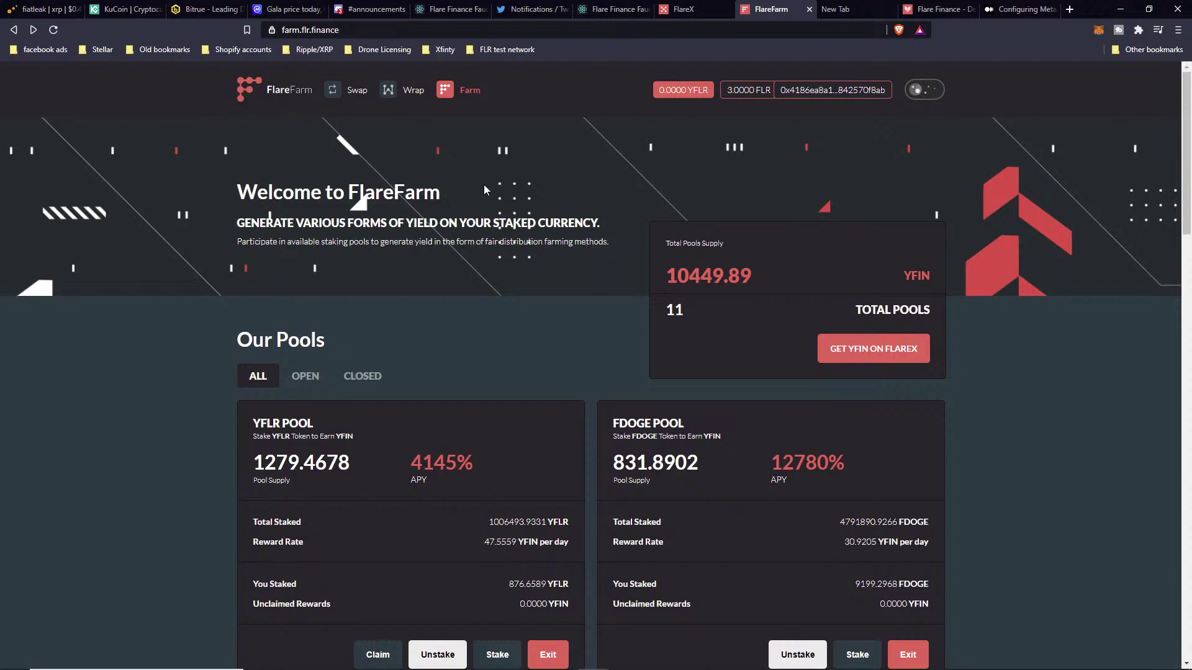
Open the FlareX swap page and choose YFIN as the token to pay with
left_click(353, 93)
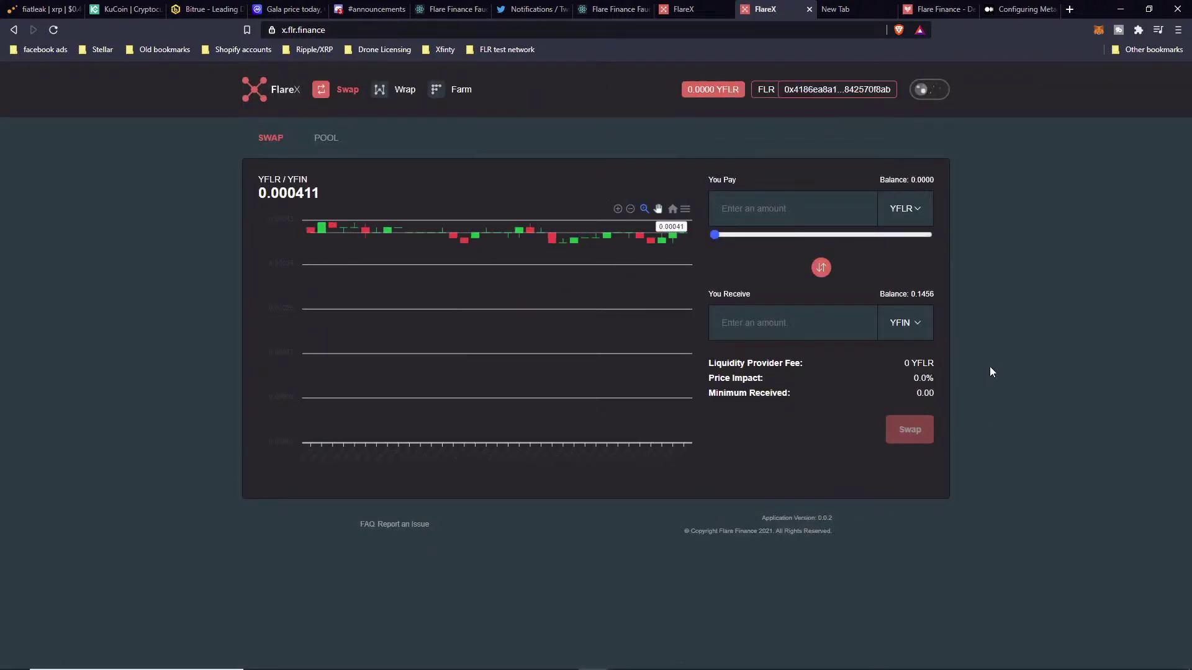
left_click(905, 209)
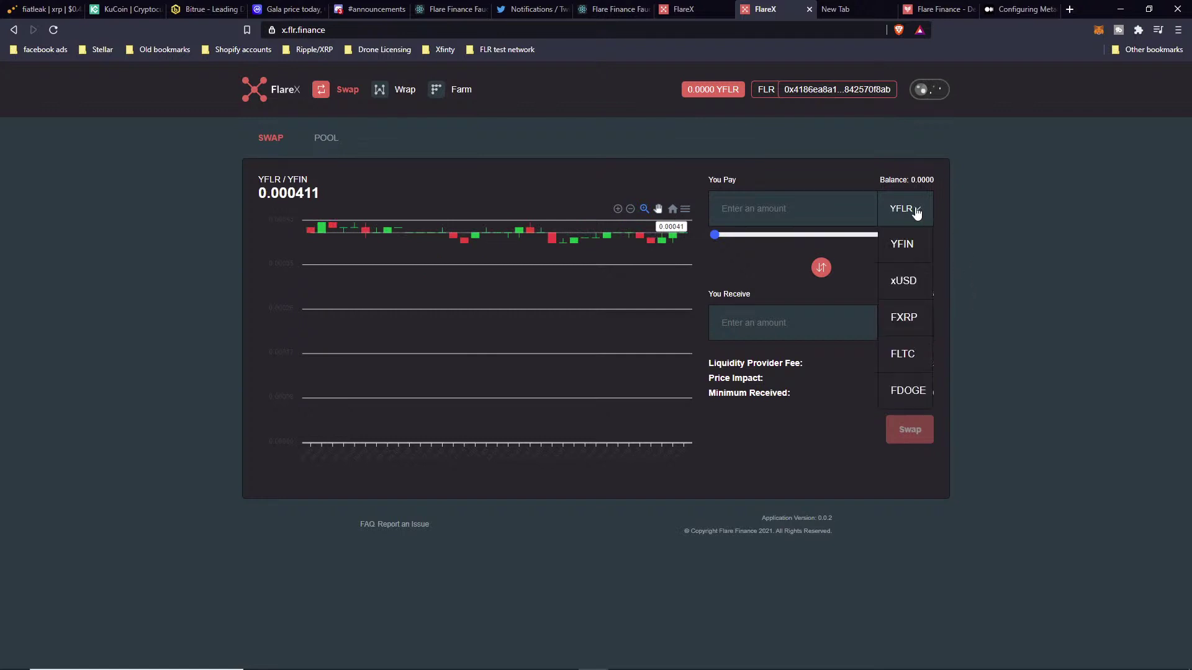
left_click(906, 246)
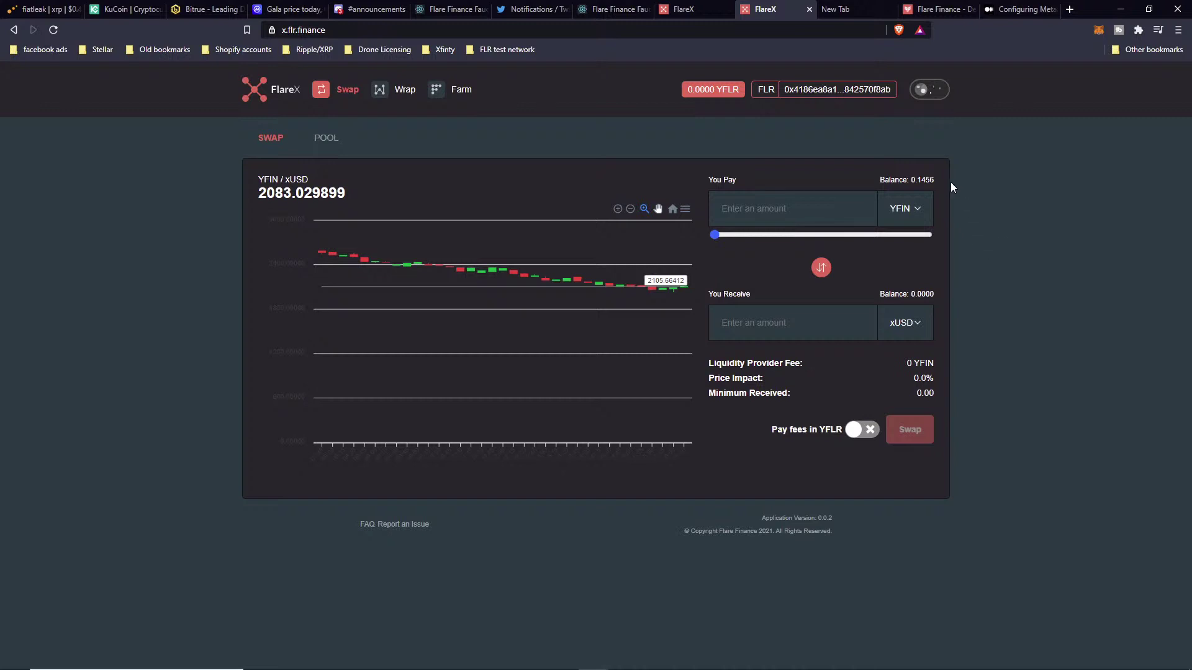
Copy the full YFIN balance of 0.1456 into the pay amount for a swap to xUSD
double_click(924, 179)
key("ctrl+c")
right_click(930, 180)
left_click(969, 190)
left_click(748, 216)
right_click(757, 213)
left_click(781, 301)
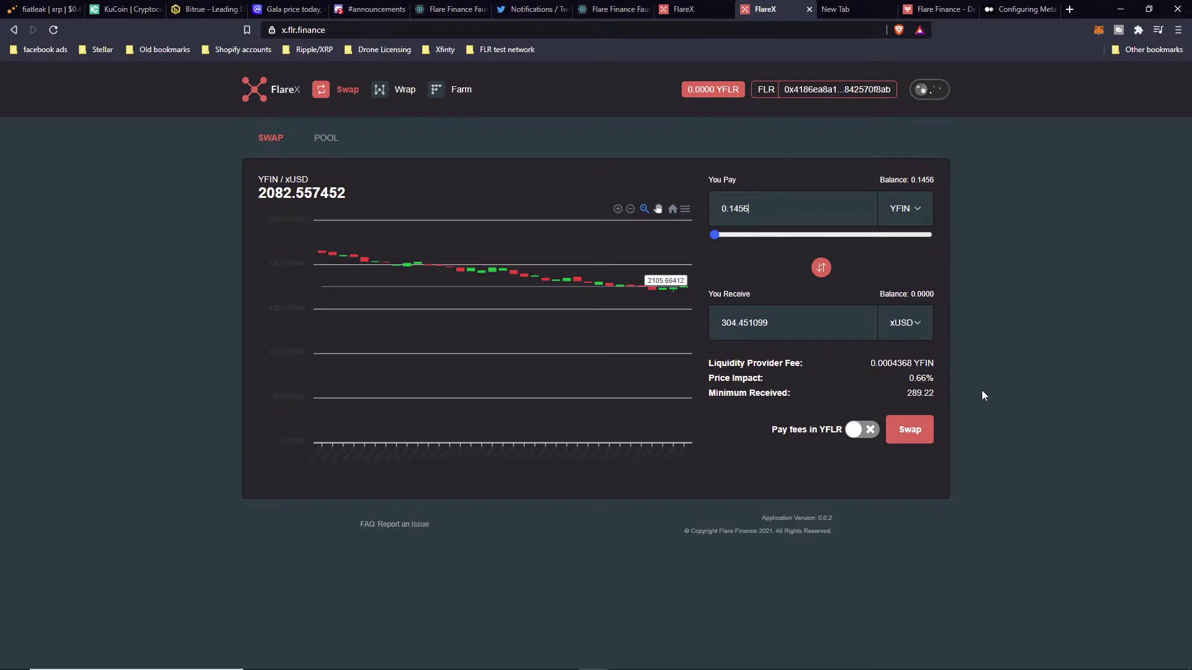
Set FDOGE as the token to receive and enter the full balance of 0.1456 YFIN as the pay amount
left_click(908, 323)
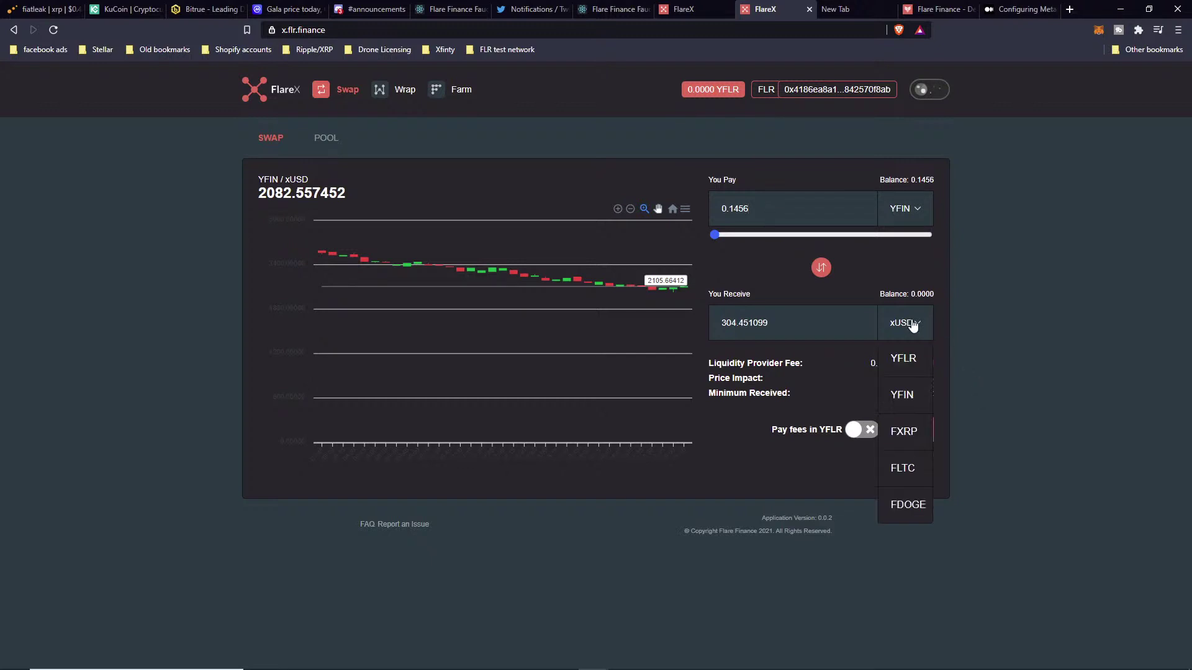
left_click(907, 504)
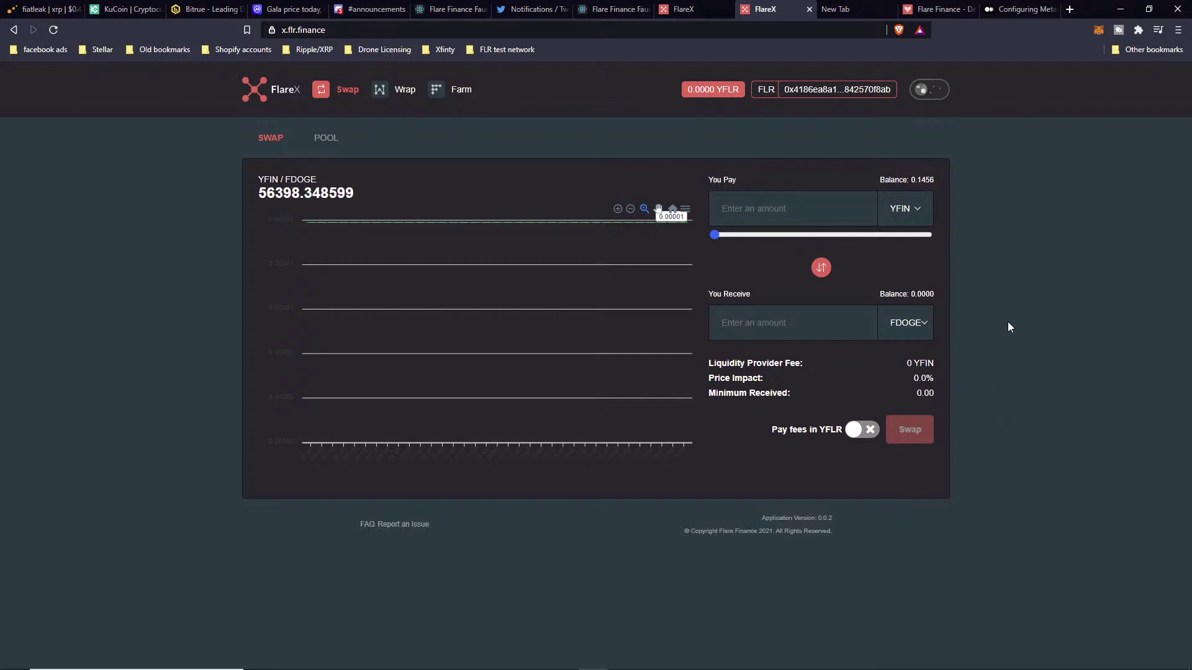
double_click(925, 180)
right_click(925, 179)
left_click(950, 188)
right_click(772, 208)
left_click(803, 288)
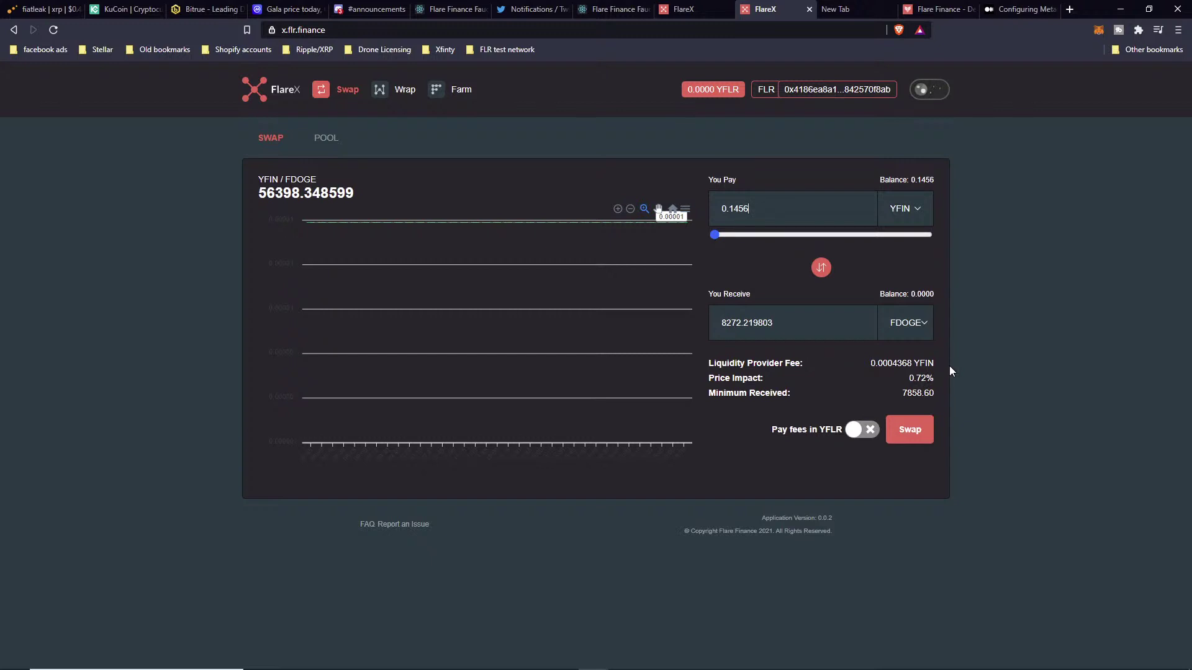
Check the account's balances of YFLR and the other tokens on FlareX
left_click(711, 94)
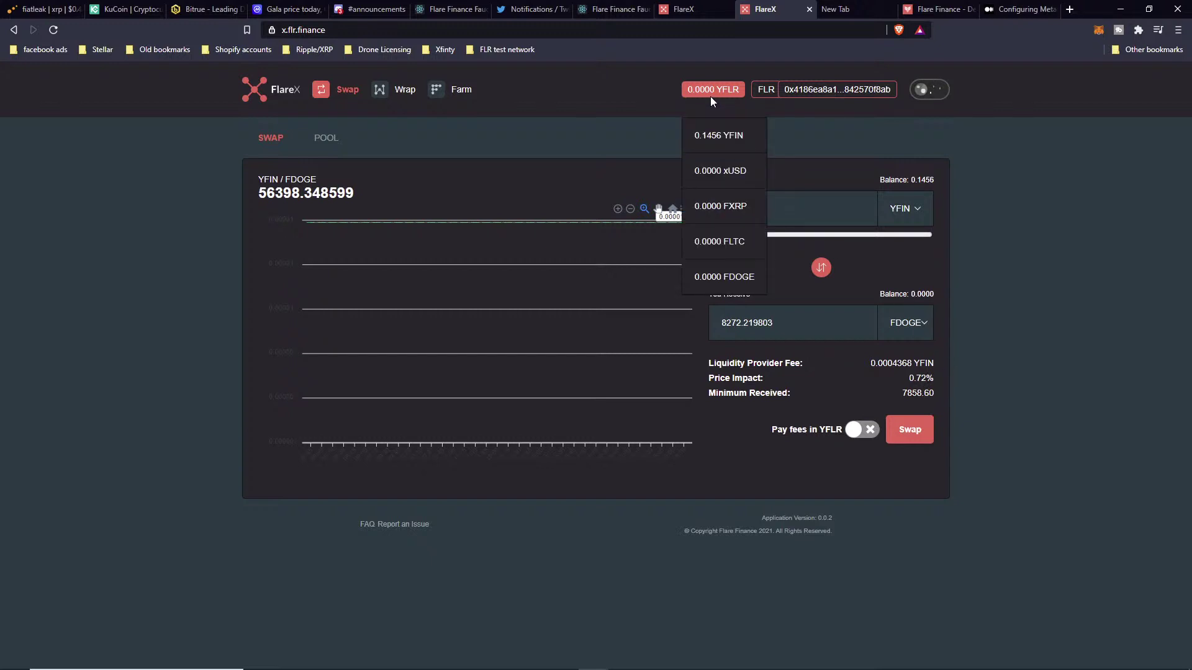
left_click(712, 103)
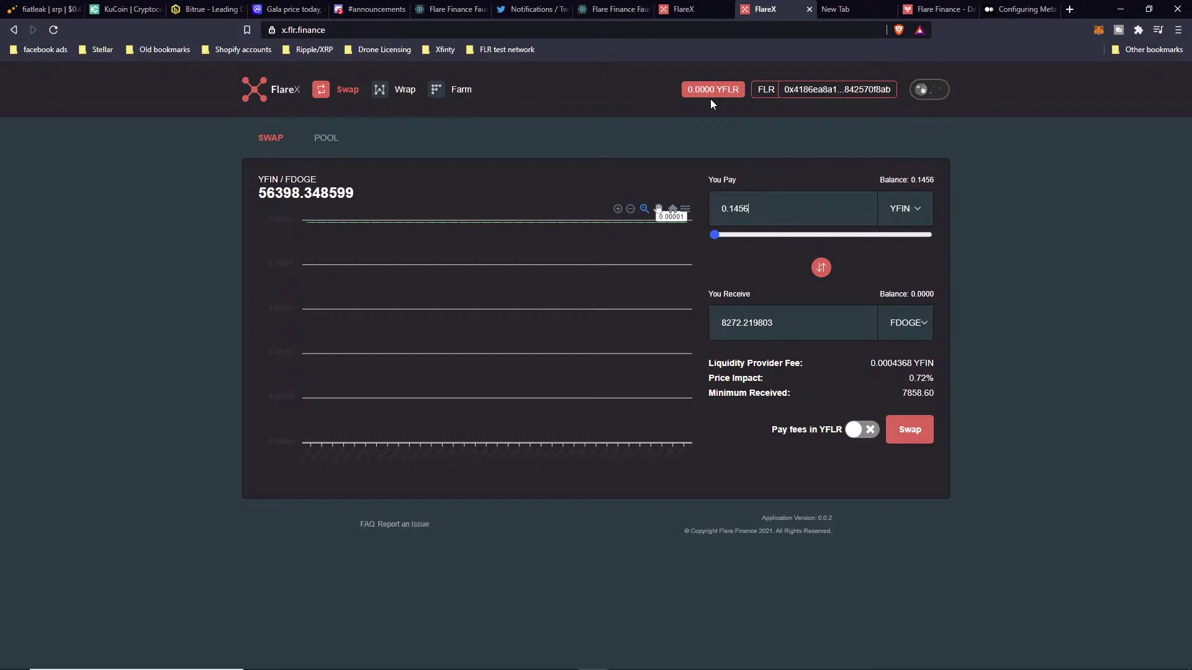
left_click(712, 89)
Try the YFIN to FDOGE swap with fees paid in YFLR, reject the wallet request, and switch the fee option off
left_click(866, 436)
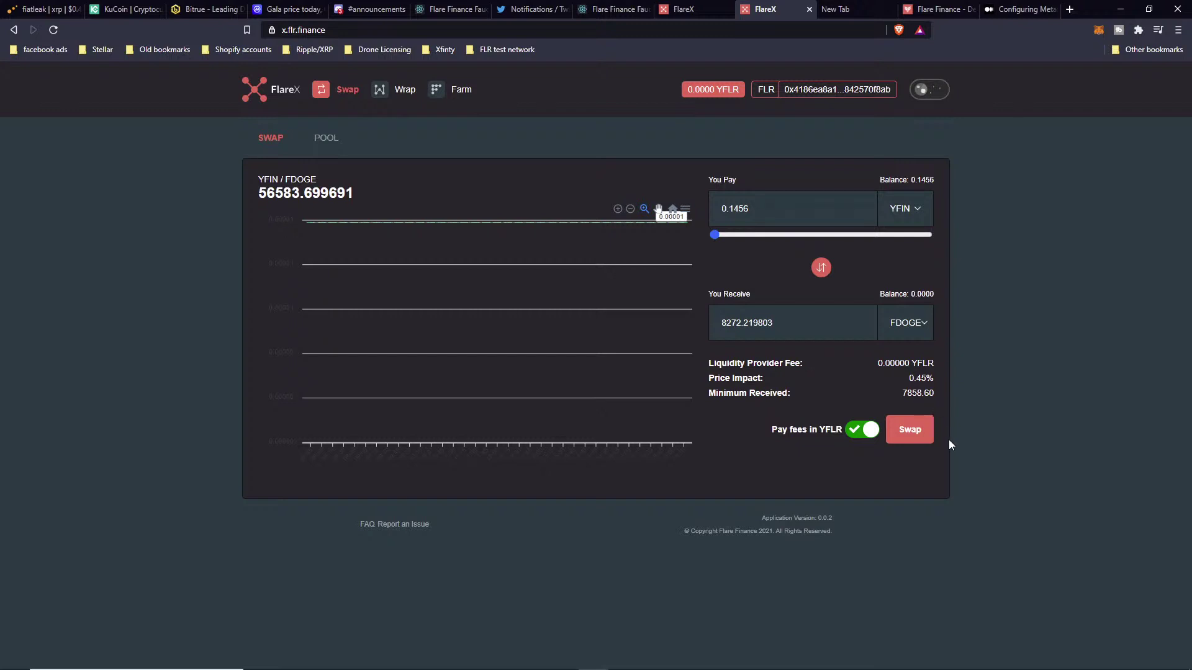
left_click(910, 434)
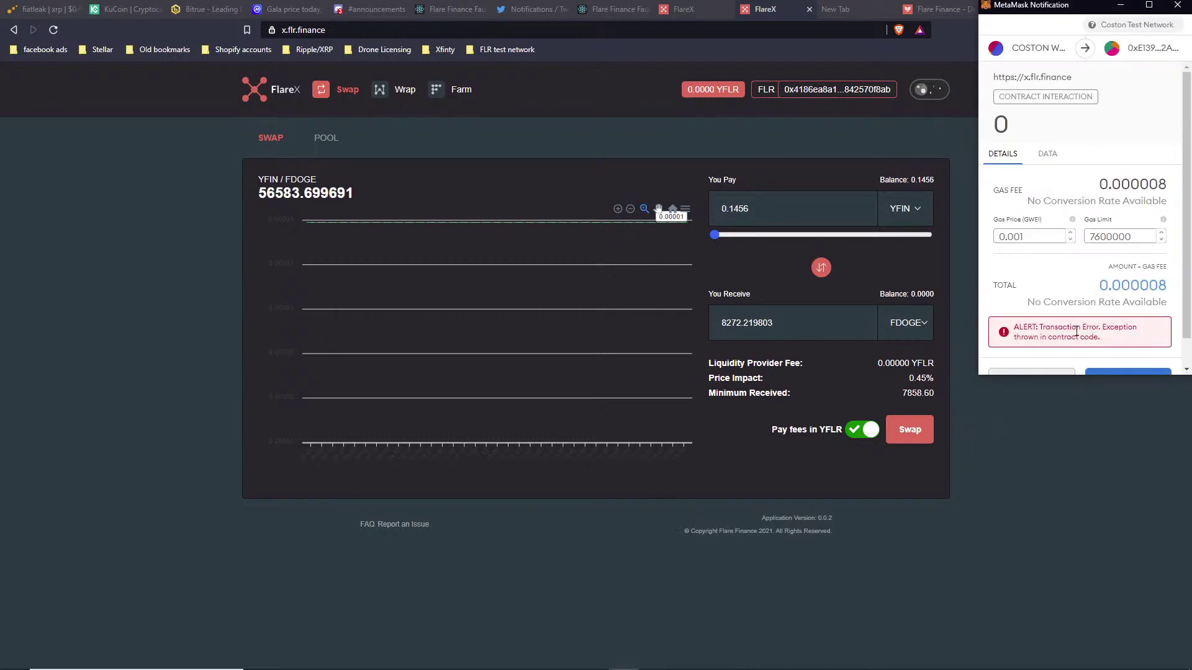
scroll(1031, 367, "down", 1)
left_click(1028, 358)
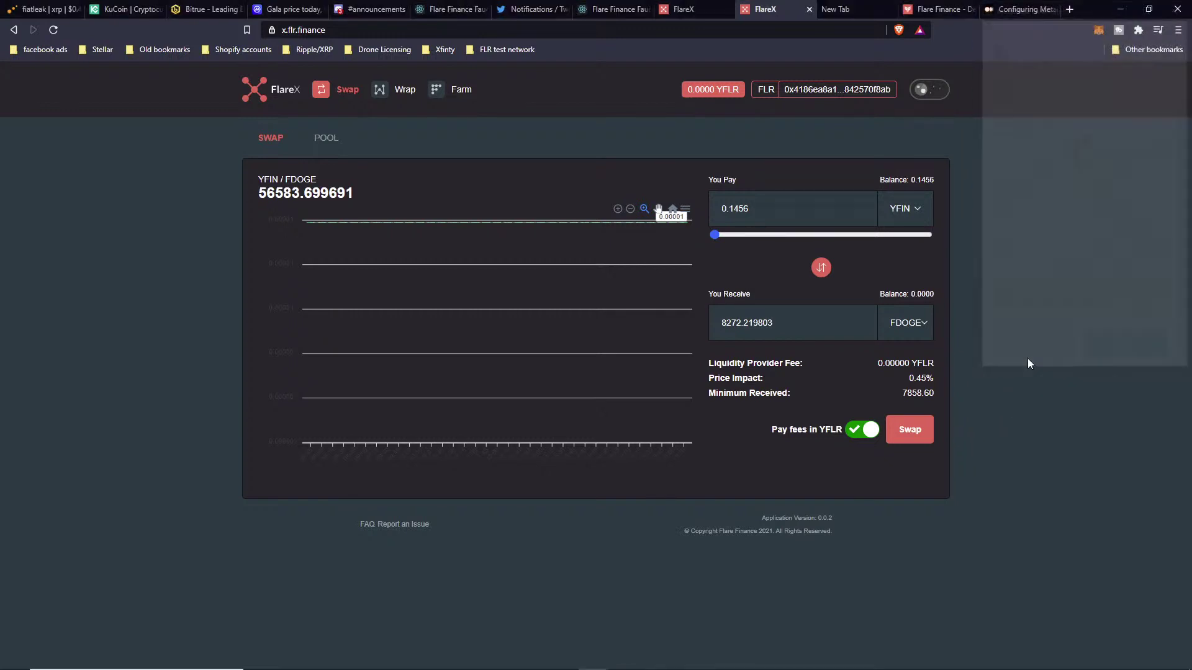
left_click(854, 434)
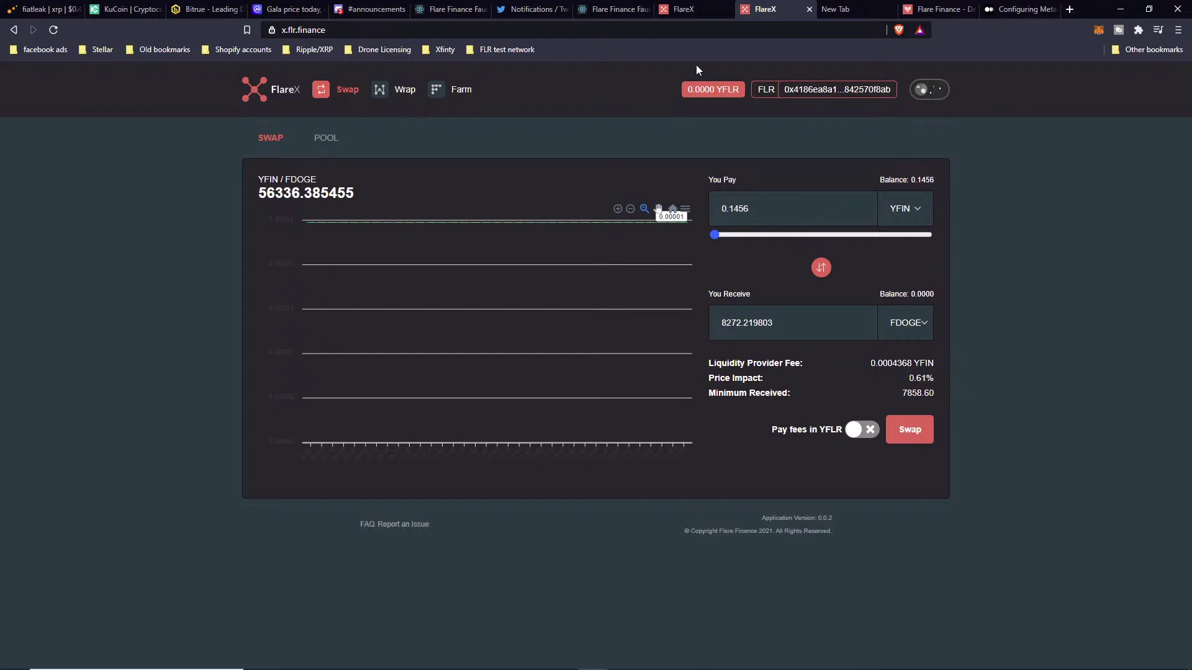
Swap 0.1456 YFIN for FDOGE without paying fees in YFLR and confirm the transaction in the wallet
mouse_move(703, 89)
left_click(909, 434)
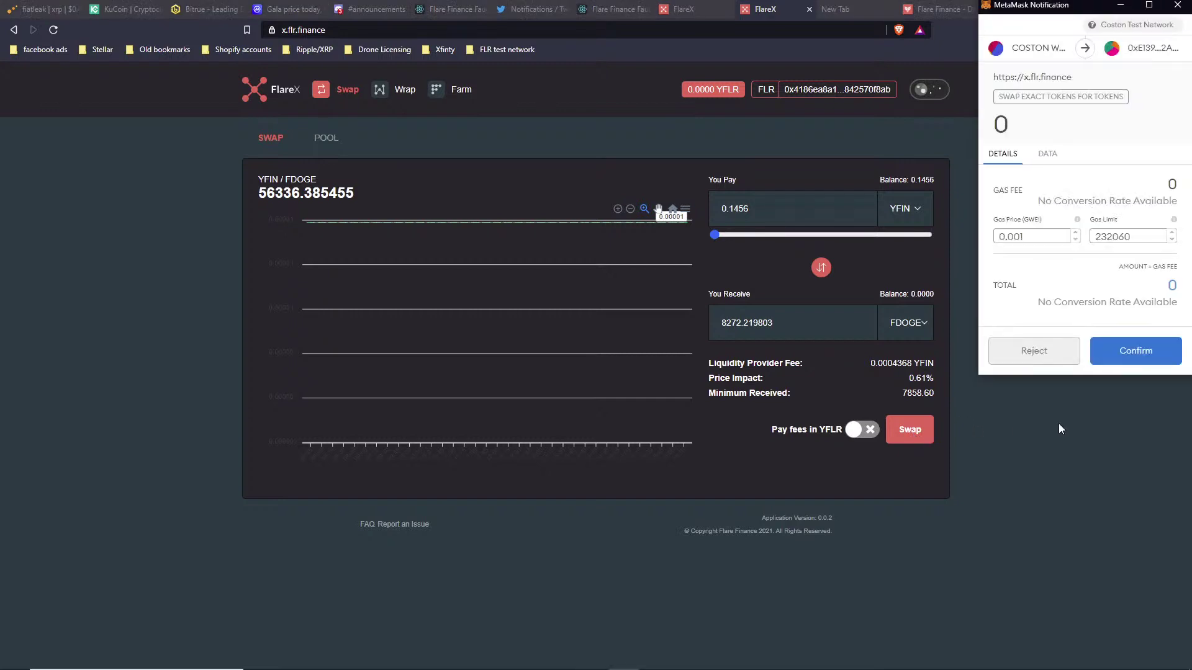
left_click(1138, 351)
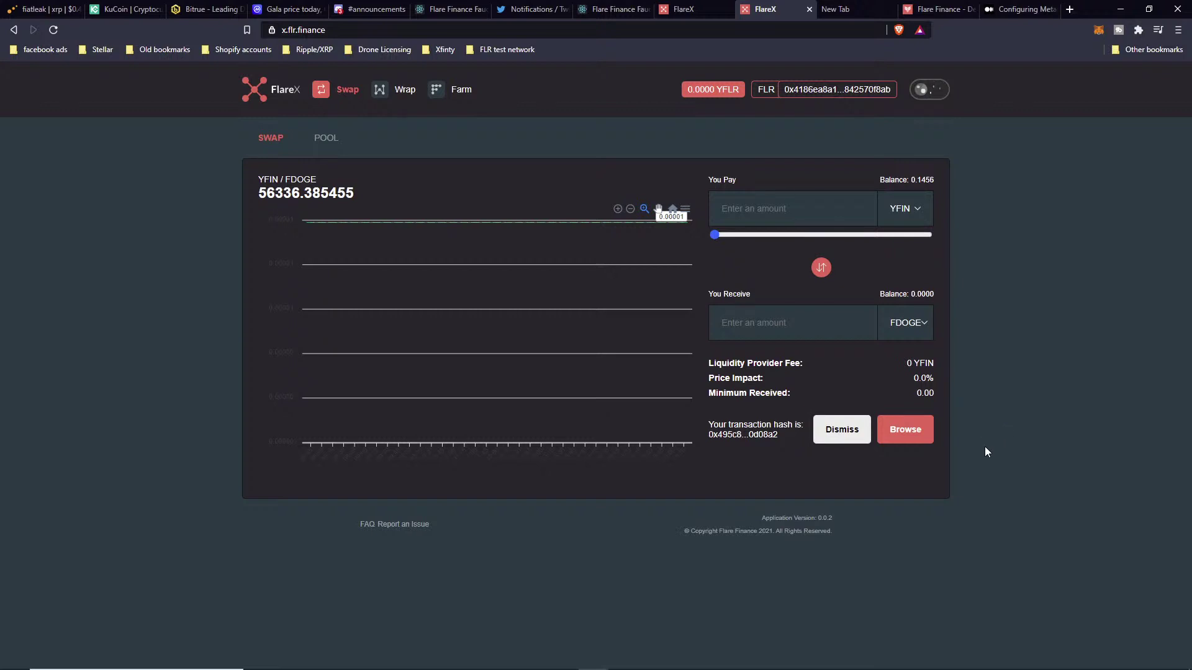
Check the bFDOGE balance among the MetaMask assets, close the wallet, and dismiss the swap's transaction notice
left_click(1096, 31)
scroll(1032, 315, "down", 1)
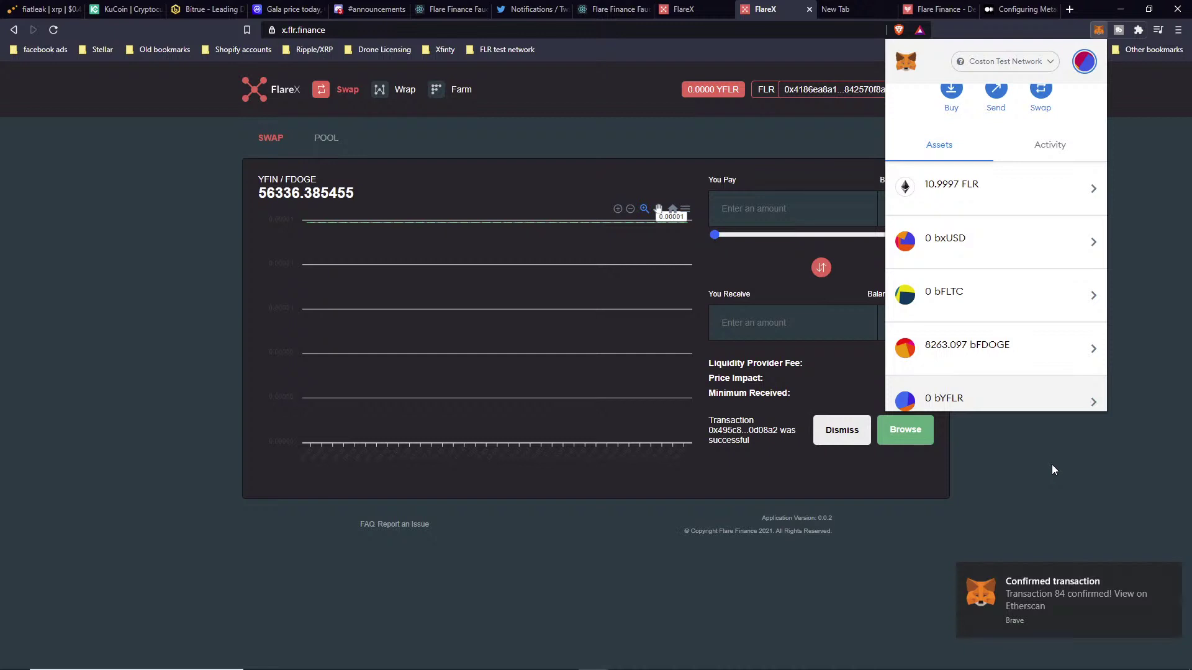
left_click(1018, 467)
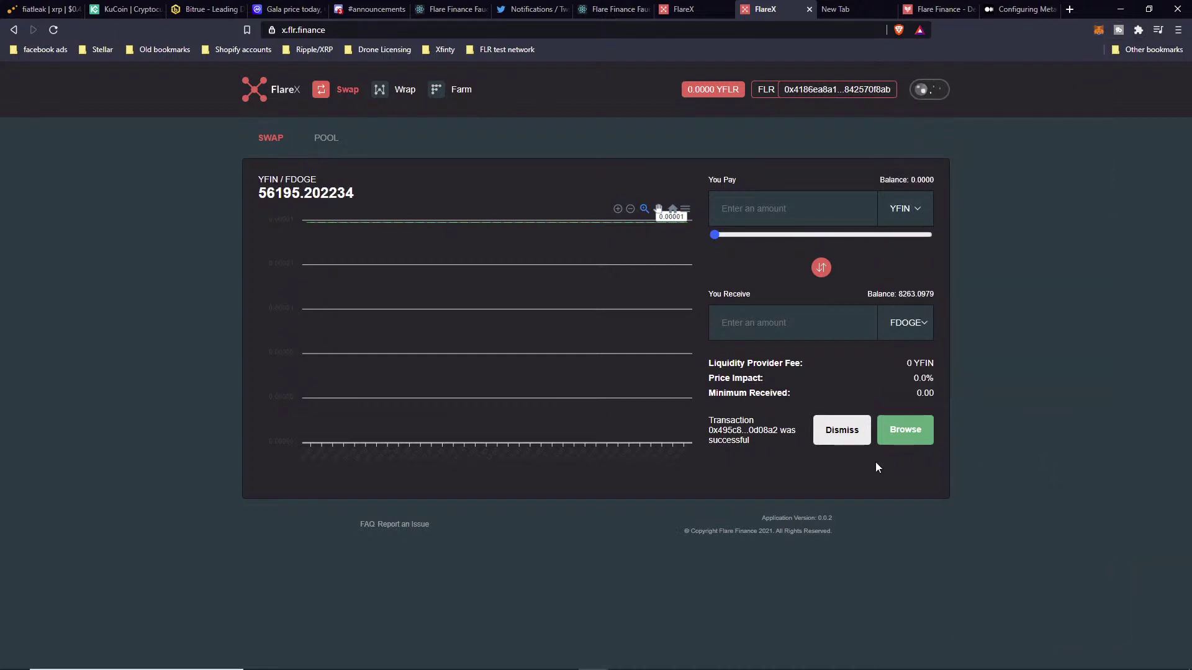
left_click(852, 439)
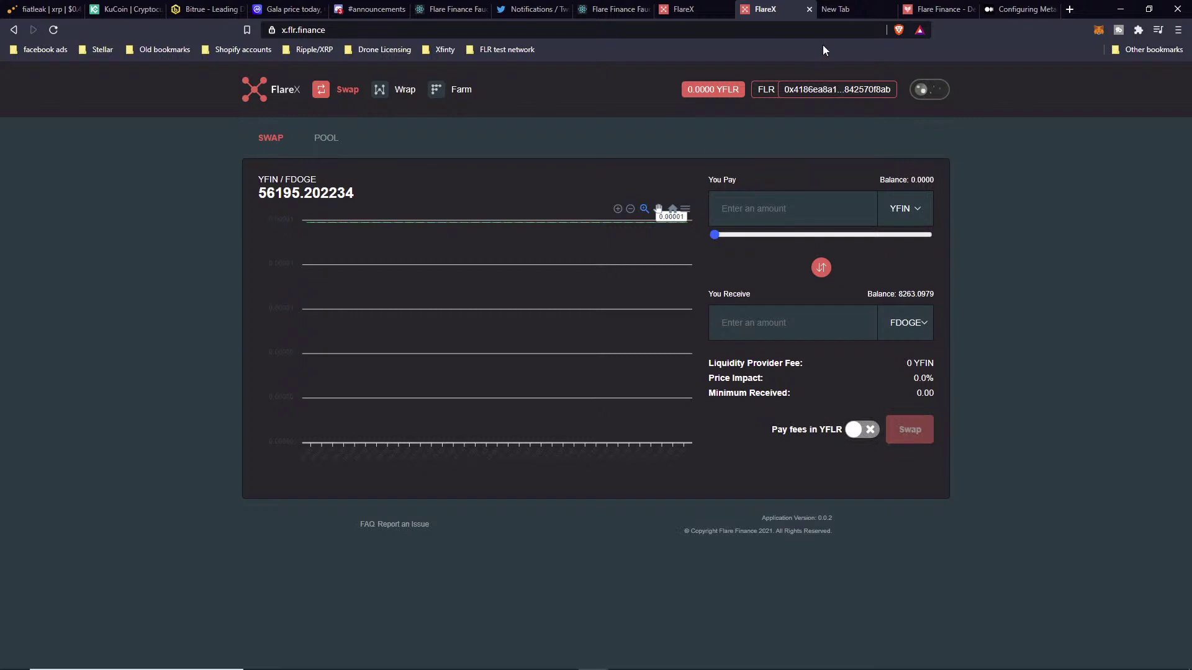
Open the FlareFarm page and connect the wallet from the FDOGE pool
left_click(447, 96)
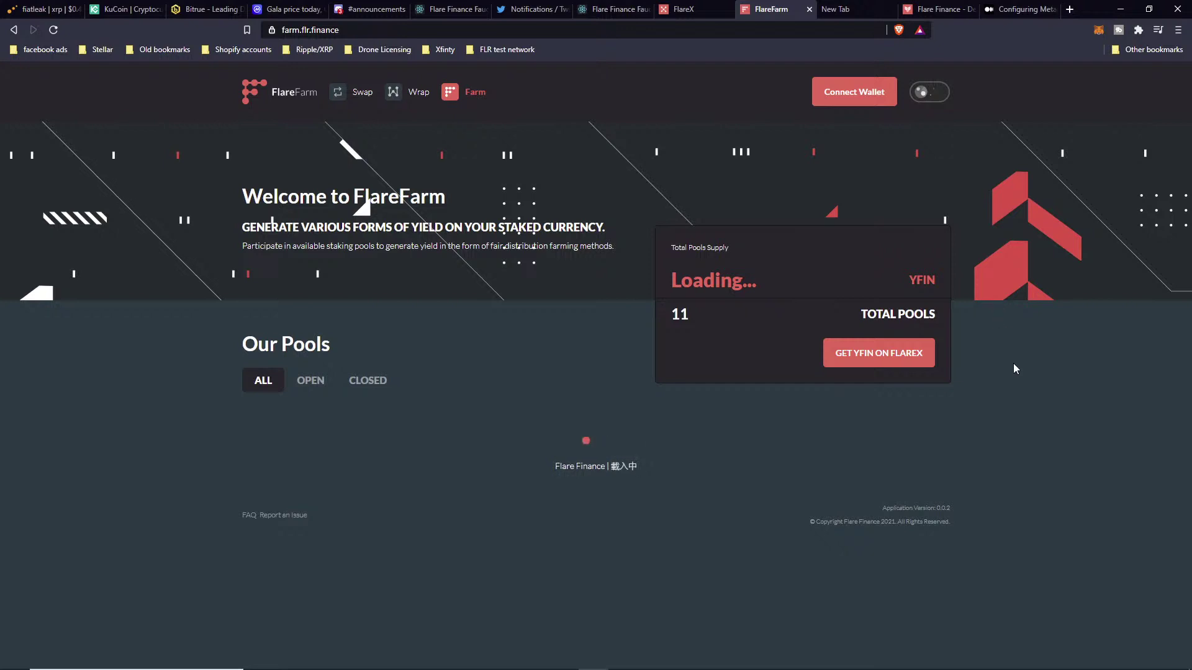
scroll(1017, 366, "down", 1)
scroll(1016, 371, "down", 2)
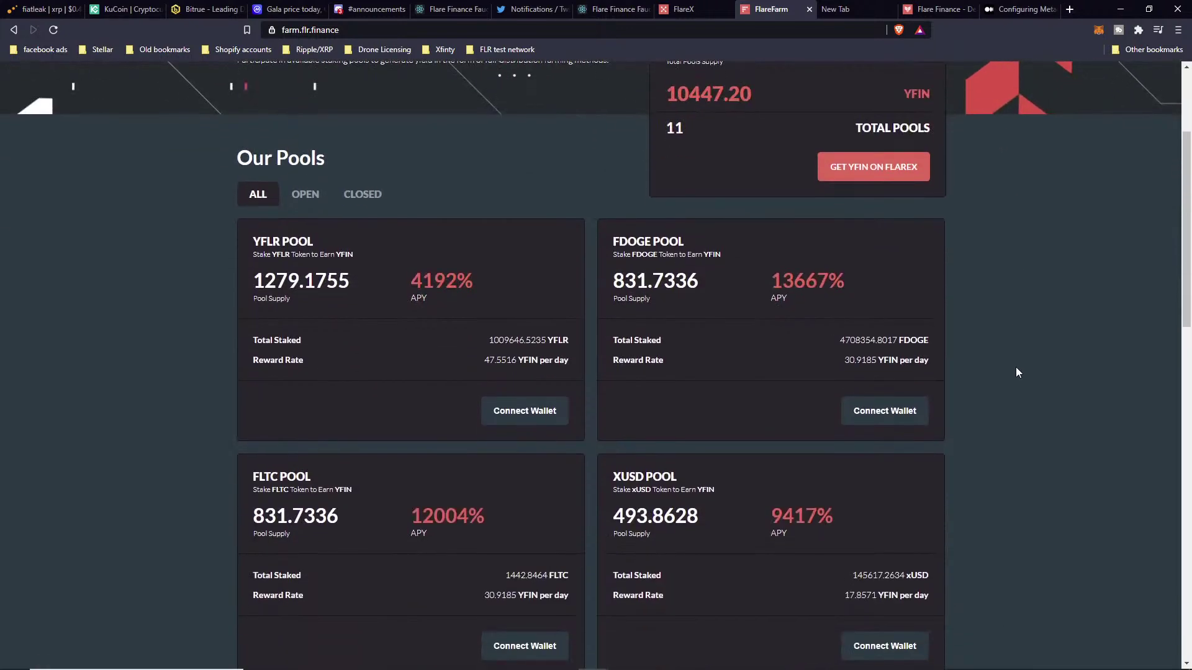
left_click(894, 410)
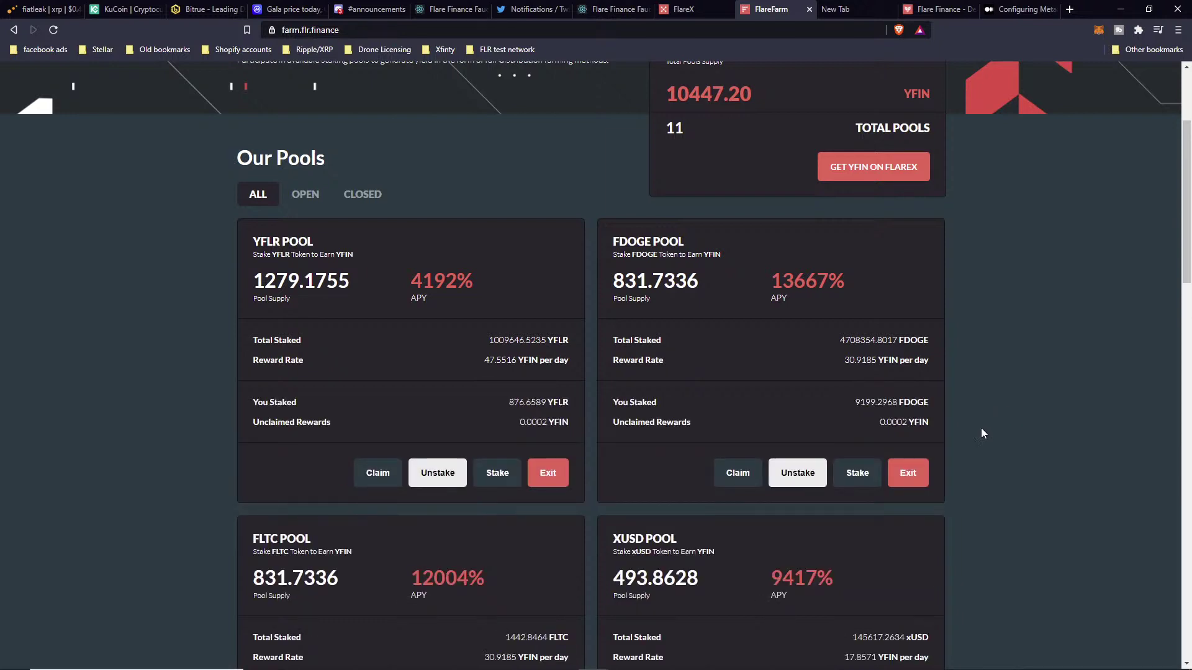
Stake the maximum FDOGE amount in the FDOGE pool, confirm it in the wallet, and dismiss the transaction notice
left_click(856, 476)
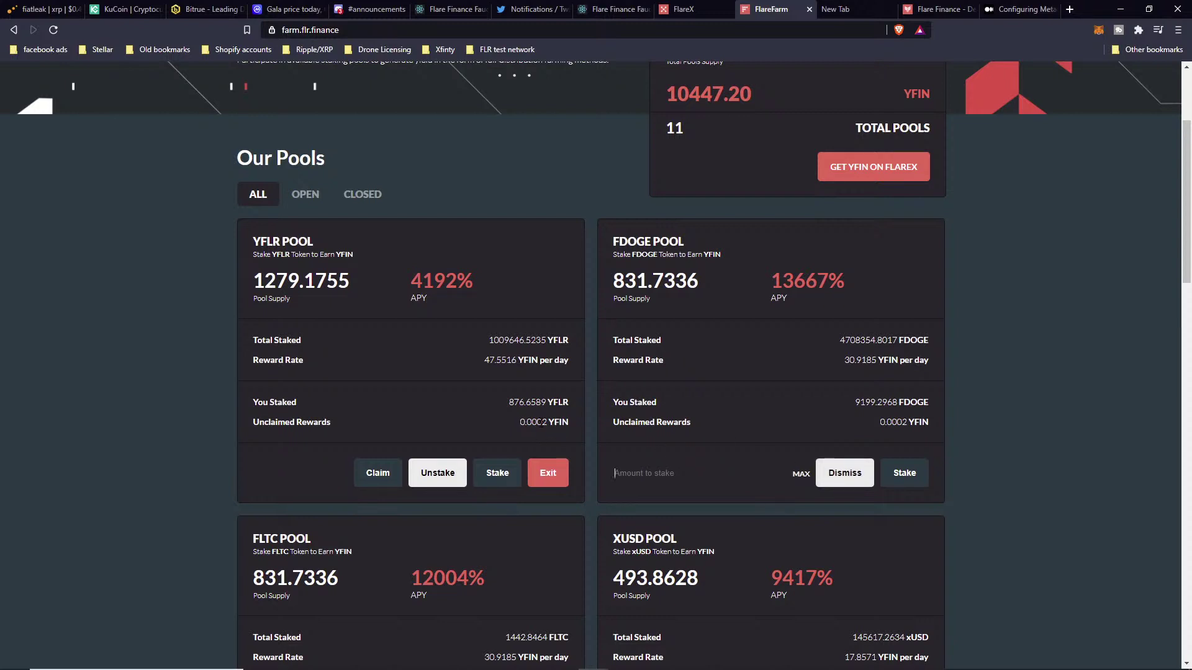
left_click(801, 480)
left_click(905, 475)
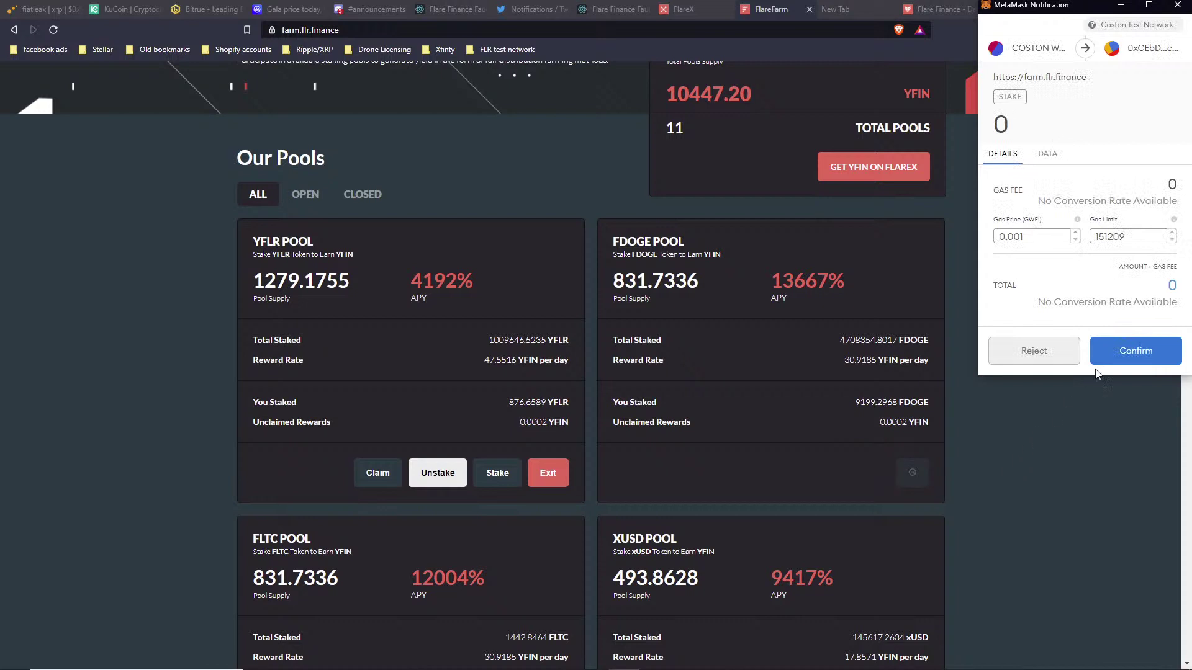
left_click(1128, 354)
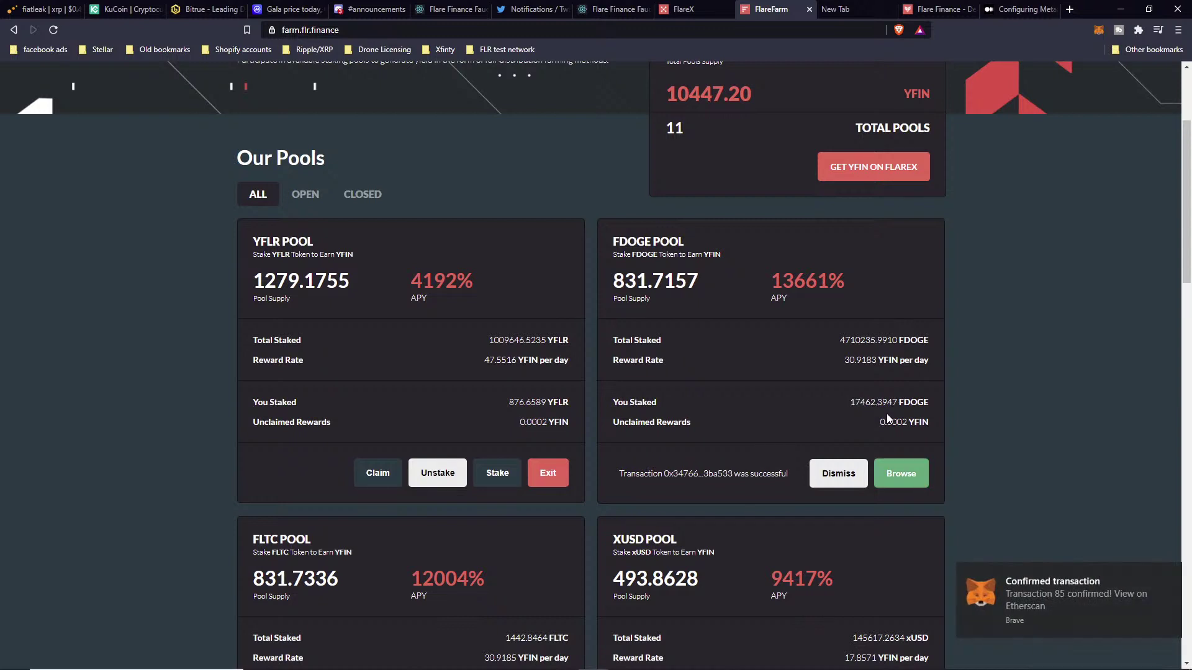
left_click(837, 474)
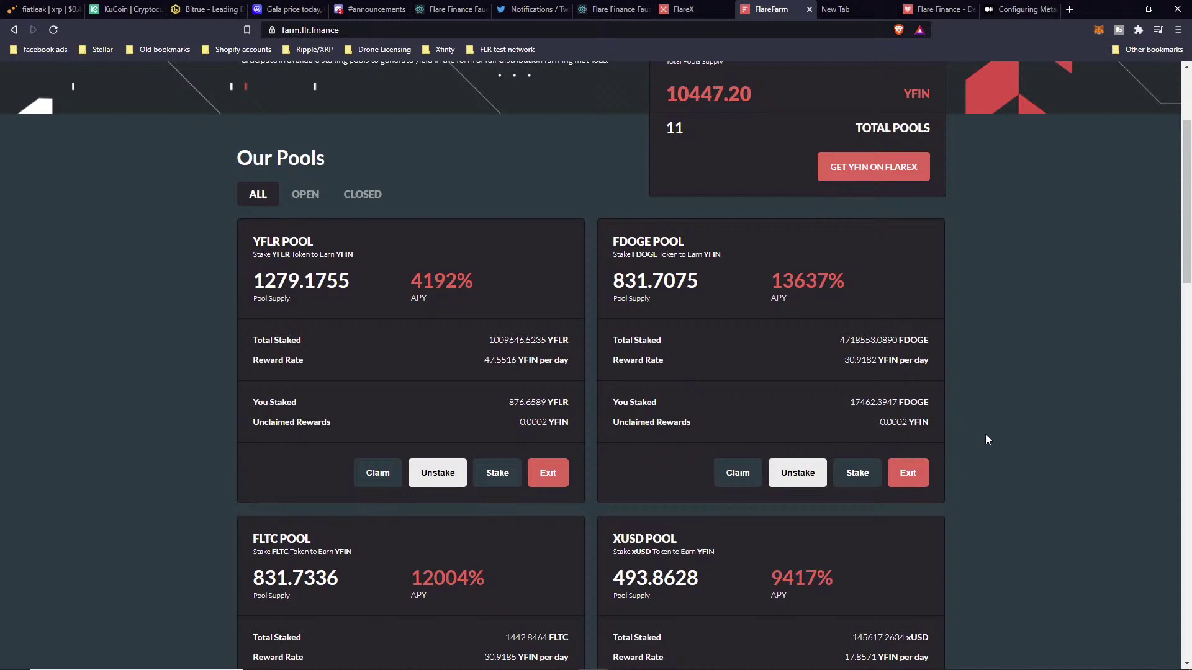
Review the staked amounts, unclaimed rewards and APY of the YFLR, FDOGE, FLTC, xUSD, FXRP and FDOGE/xUSD LP pools
scroll(987, 439, "down", 2)
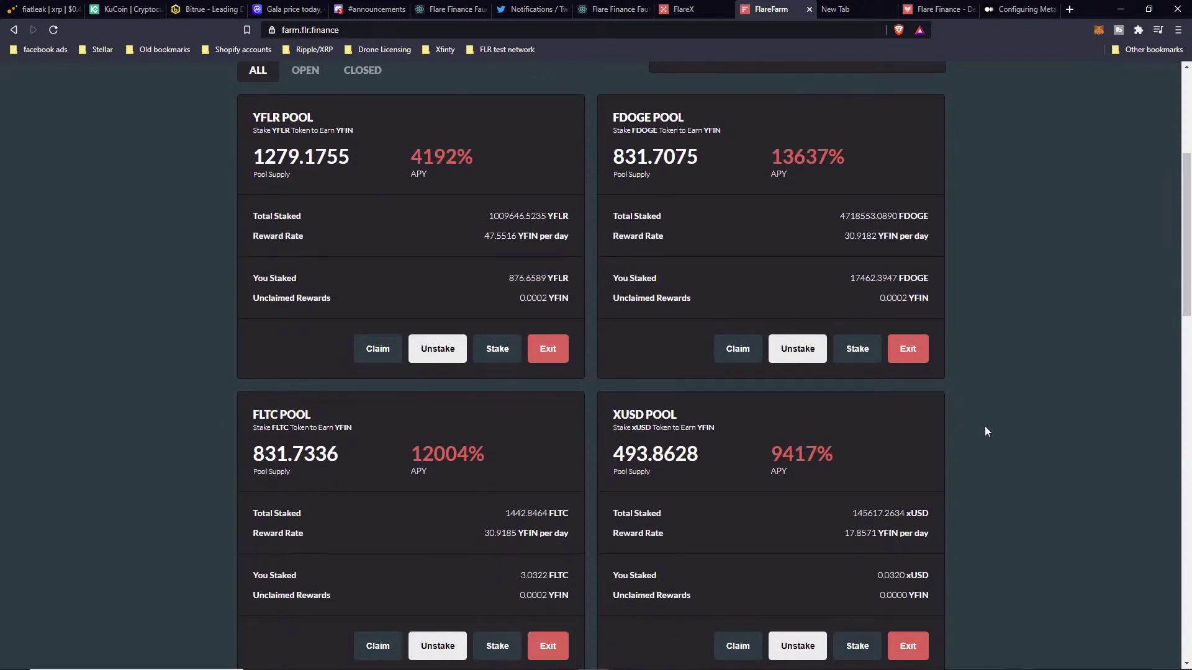
scroll(652, 271, "down", 2)
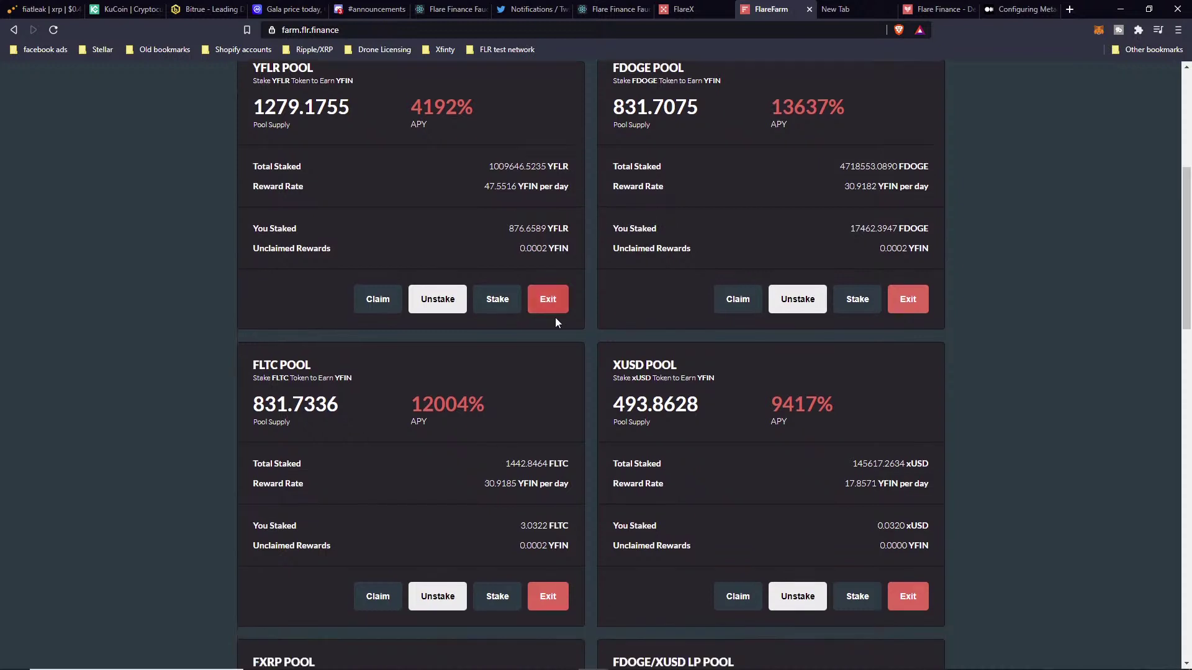
scroll(631, 353, "down", 2)
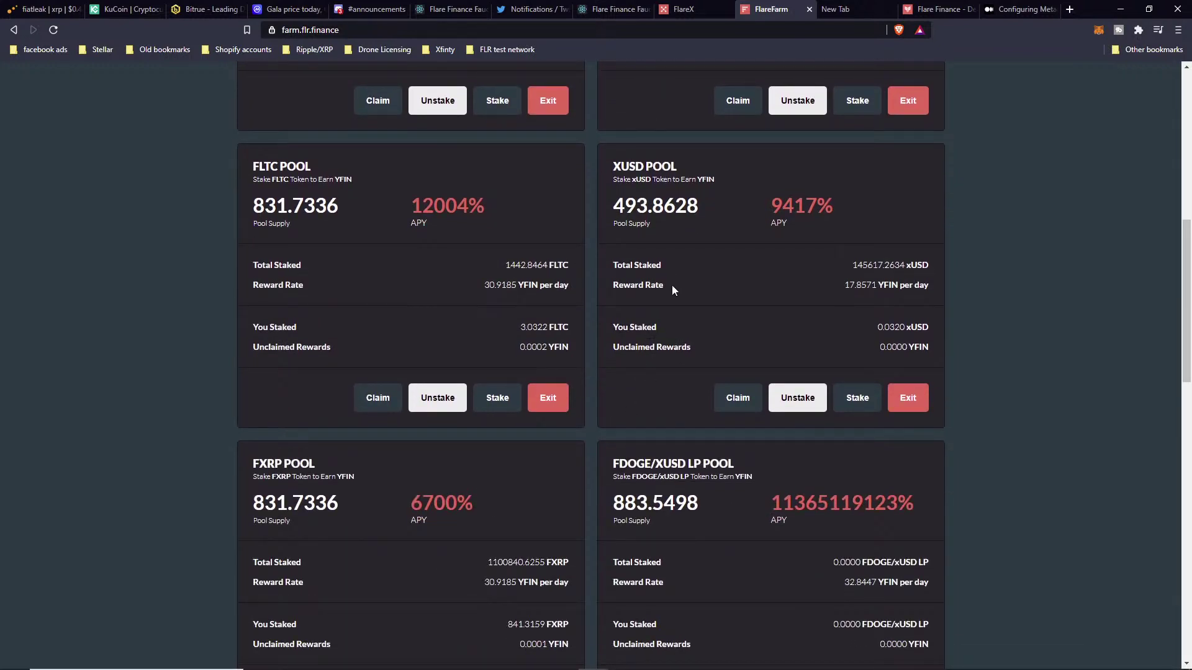
scroll(671, 287, "up", 2)
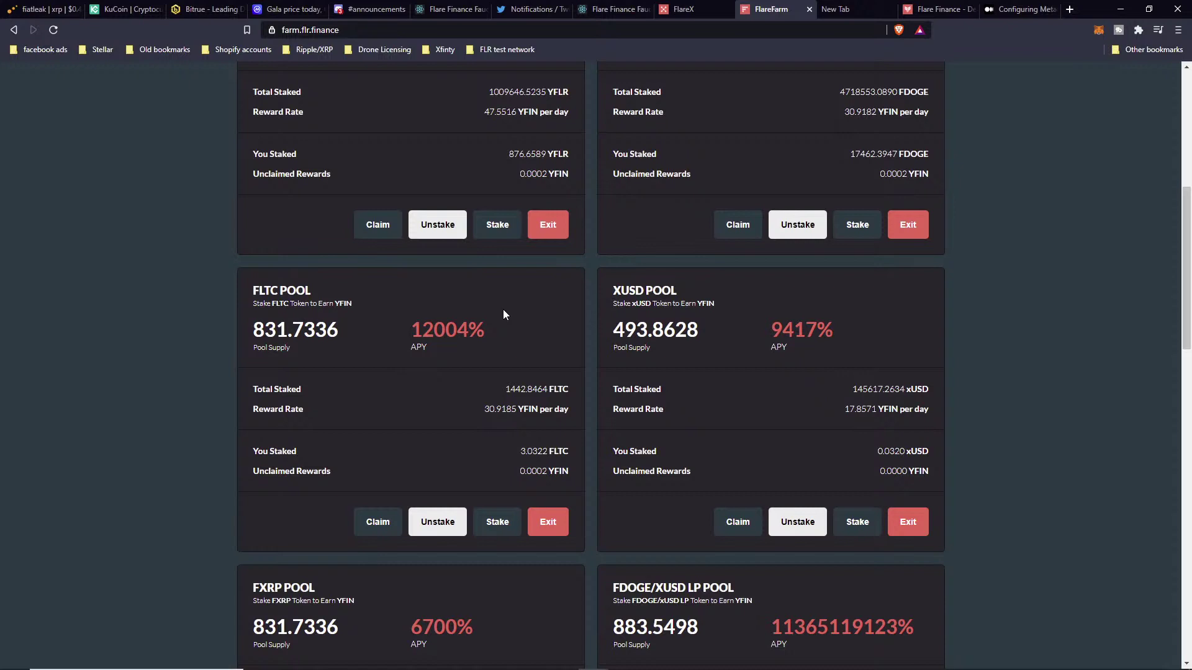
scroll(503, 315, "down", 4)
scroll(630, 272, "up", 3)
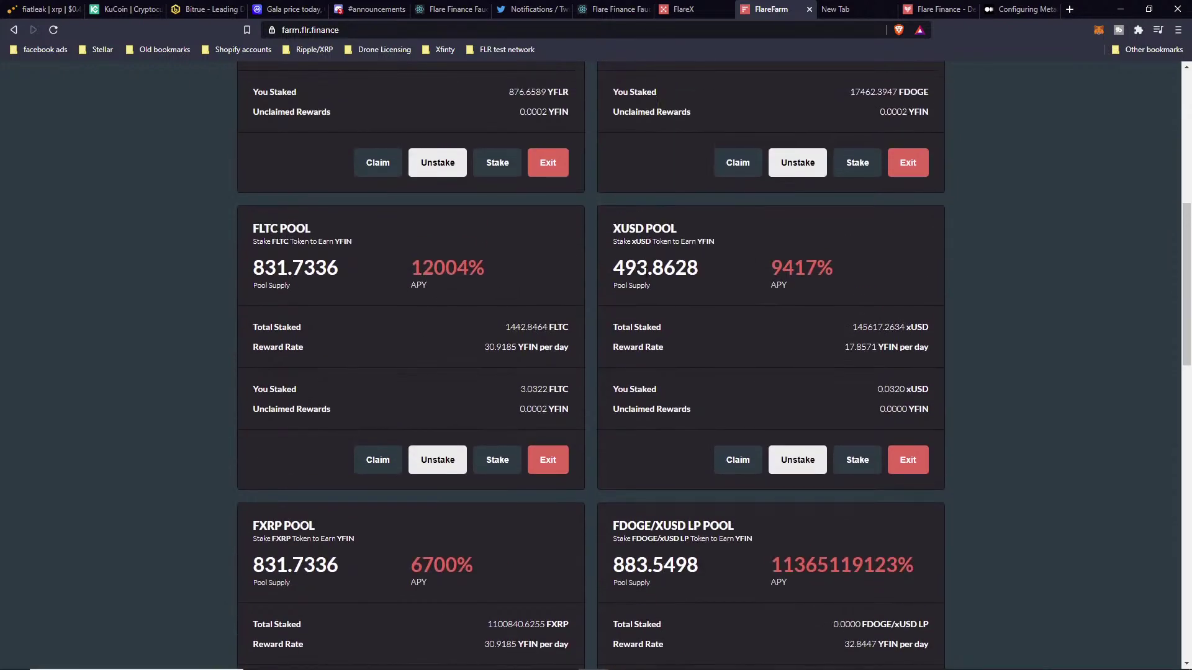
scroll(687, 375, "up", 2)
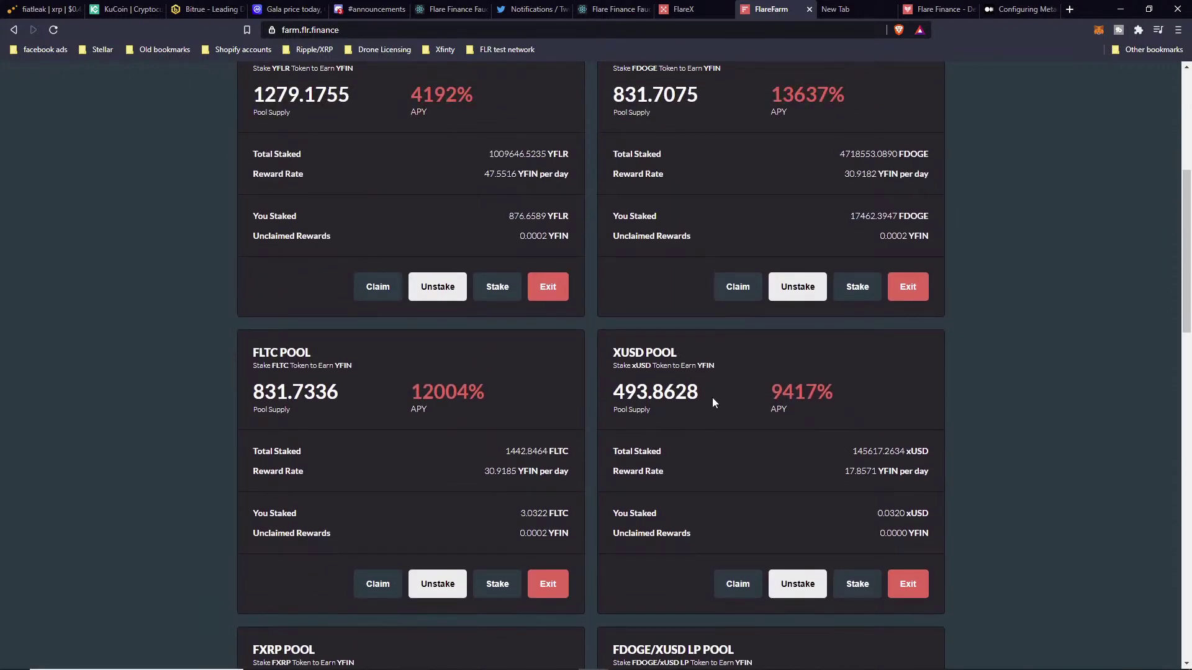
scroll(717, 401, "up", 2)
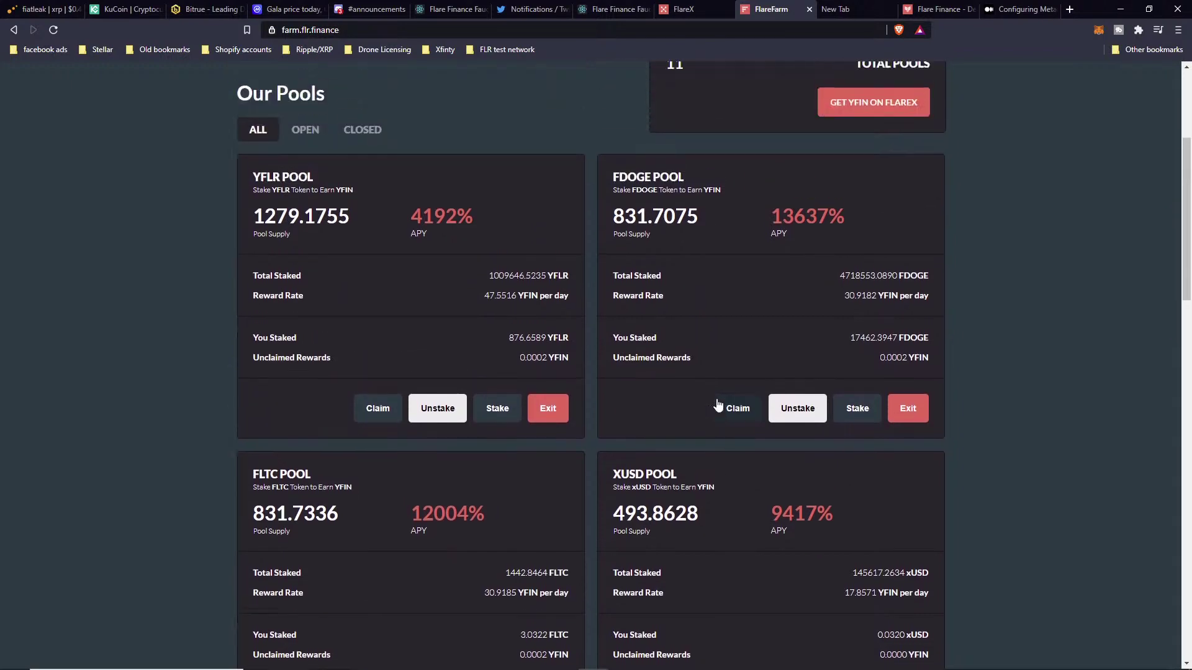
scroll(665, 421, "up", 2)
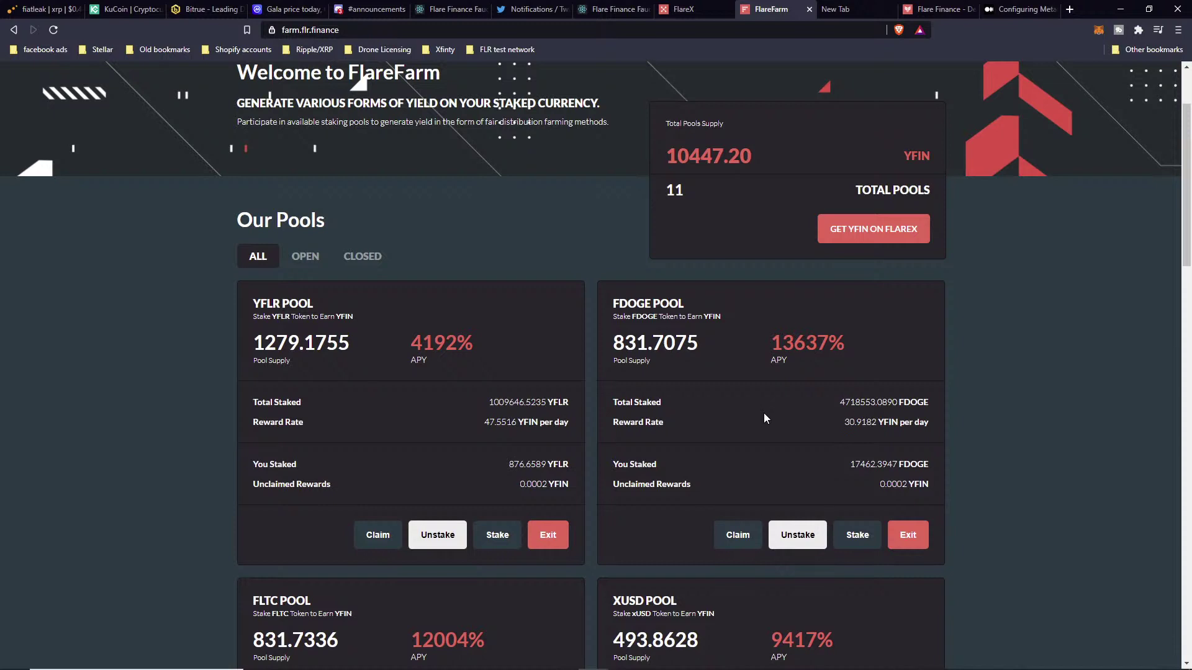
scroll(764, 419, "down", 2)
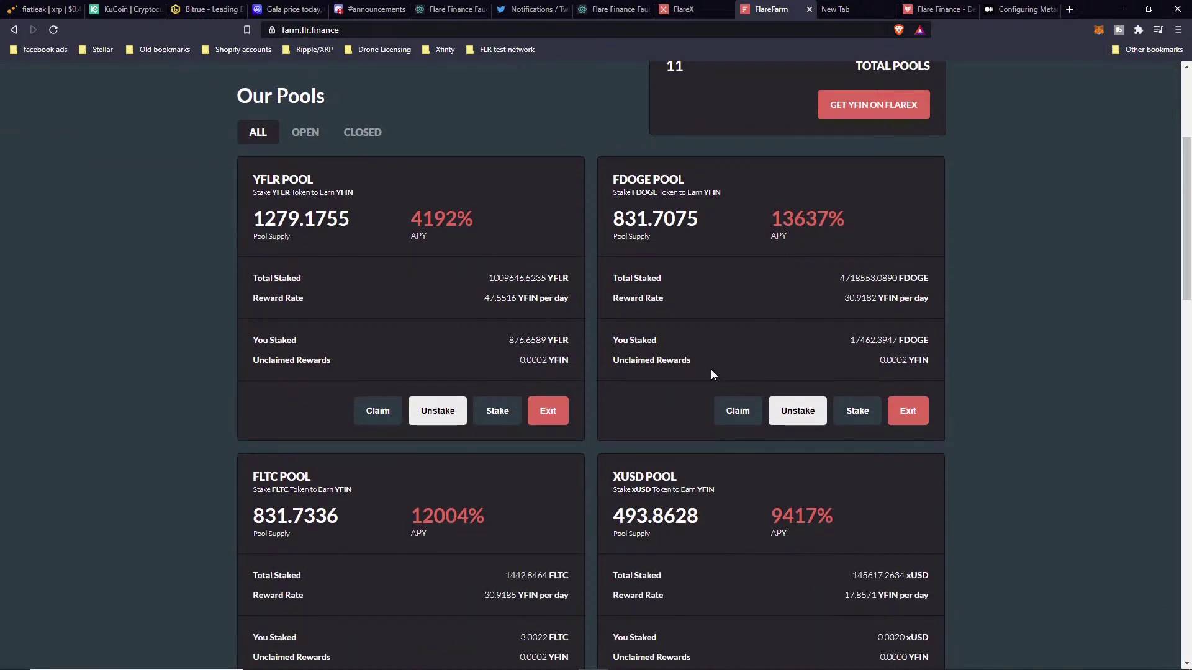
scroll(710, 369, "up", 2)
scroll(743, 381, "down", 2)
scroll(753, 319, "up", 1)
scroll(622, 364, "down", 4)
scroll(431, 371, "down", 1)
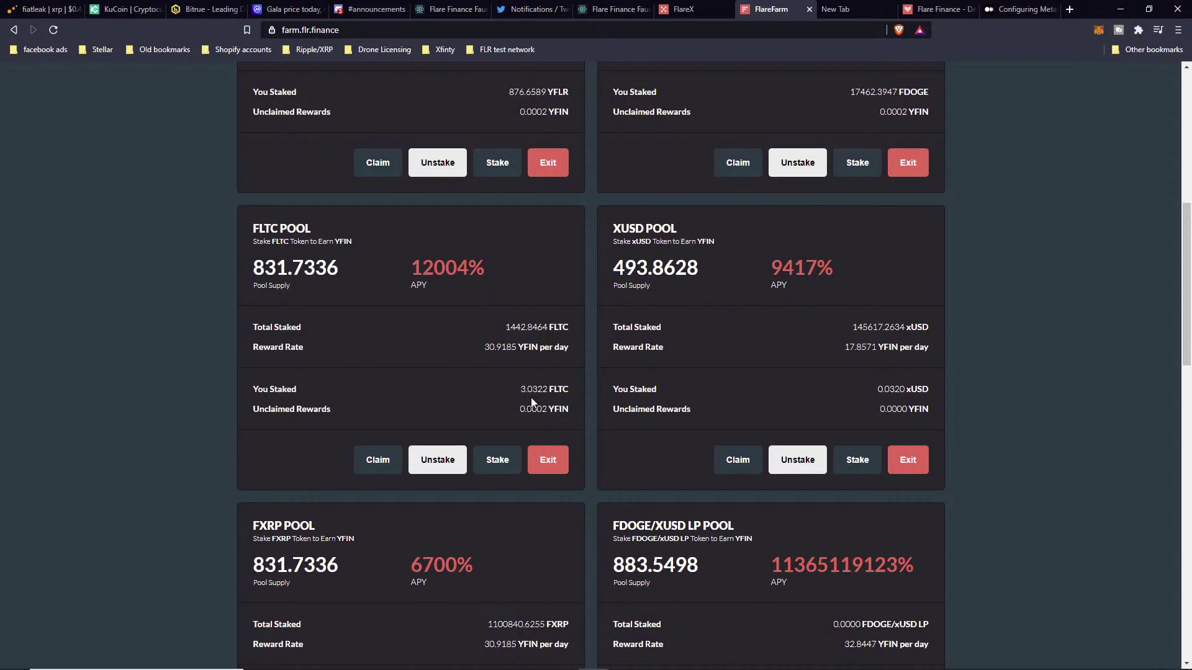
Compare the pool supply, reward rate and APY of the single-token YFLR, FDOGE, FLTC, xUSD and FXRP pools
scroll(580, 407, "down", 4)
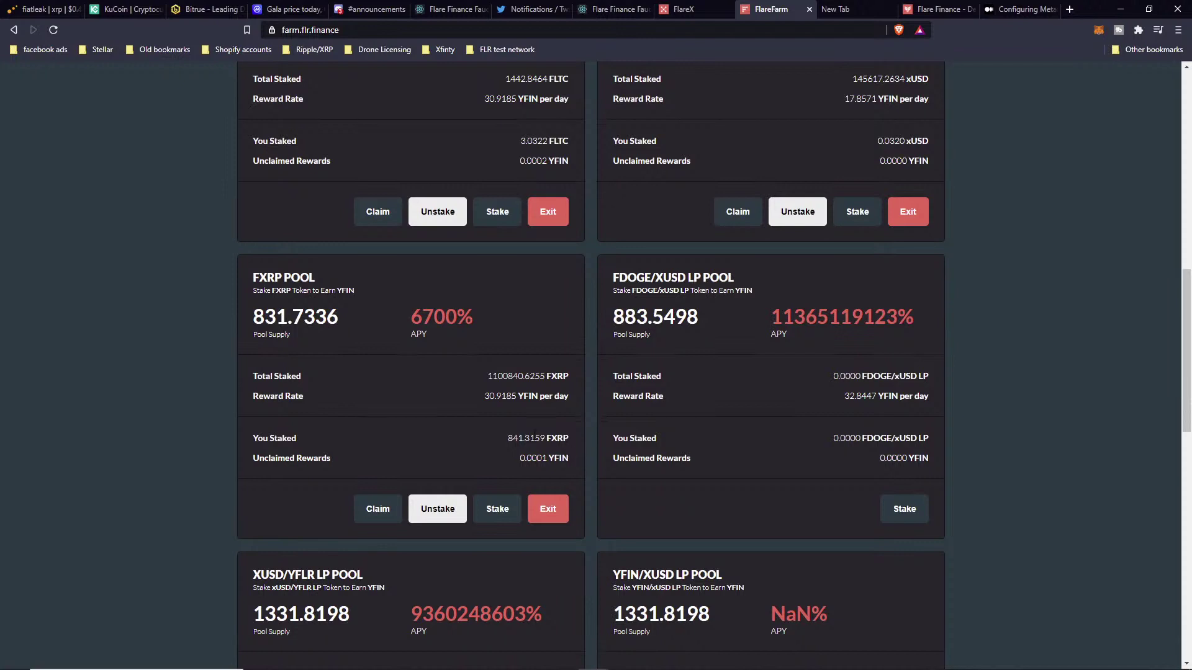
scroll(527, 425, "up", 2)
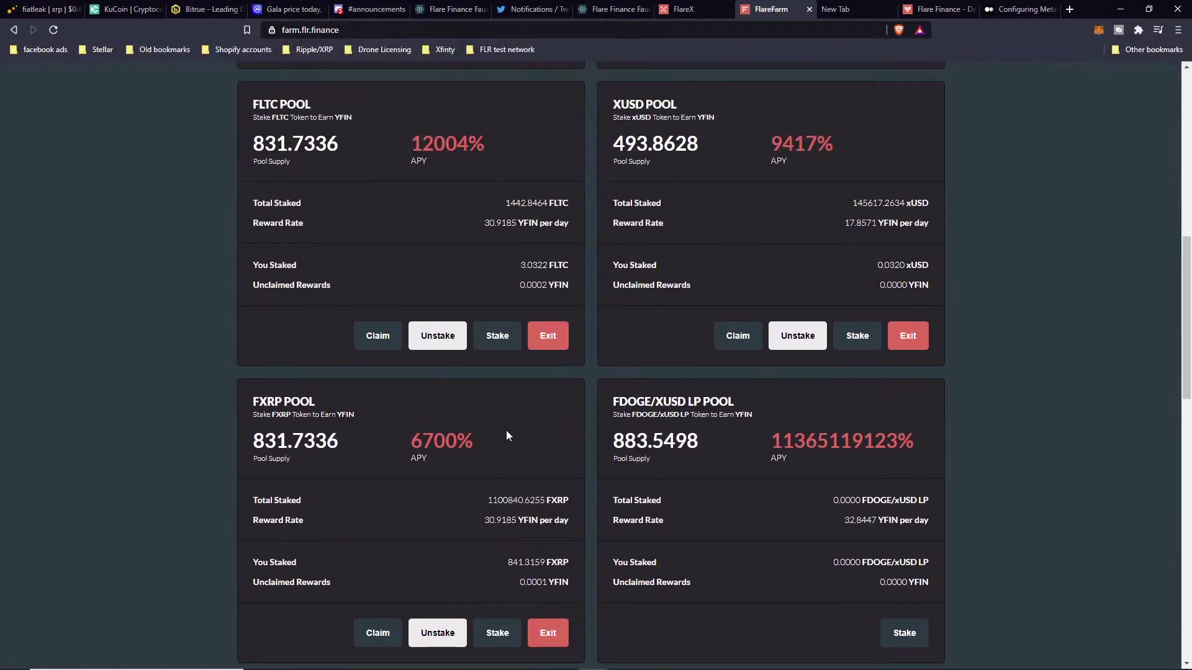
double_click(295, 441)
left_click_drag(323, 442, 475, 463)
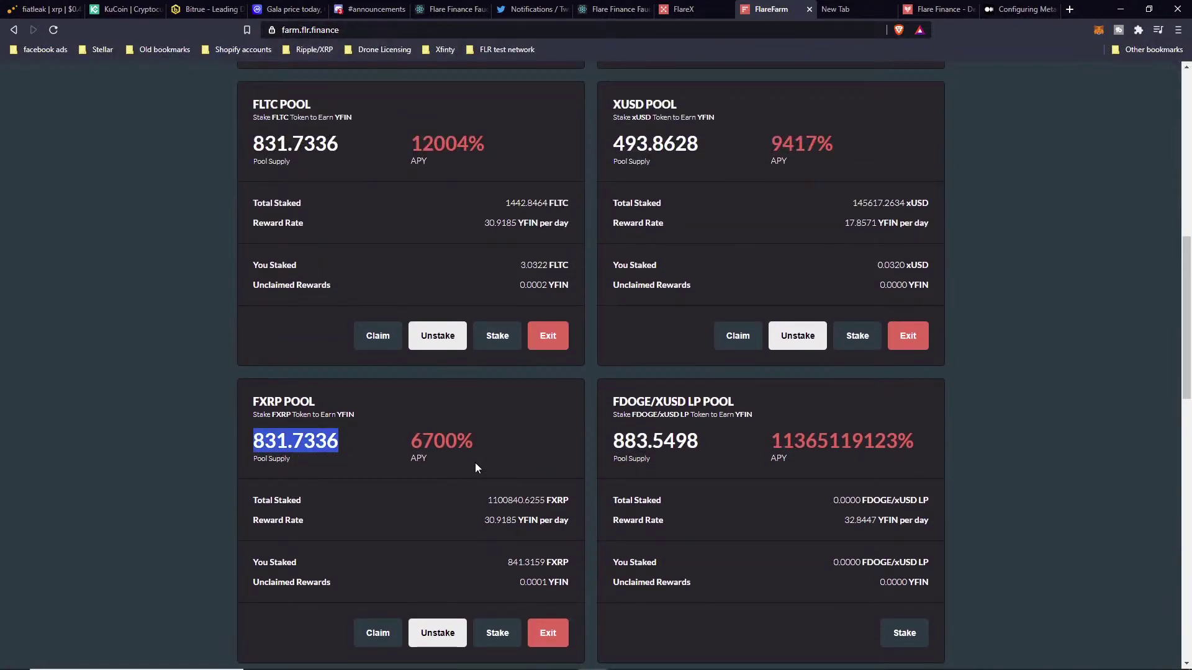
scroll(490, 466, "up", 1)
scroll(735, 298, "up", 4)
scroll(776, 323, "down", 4)
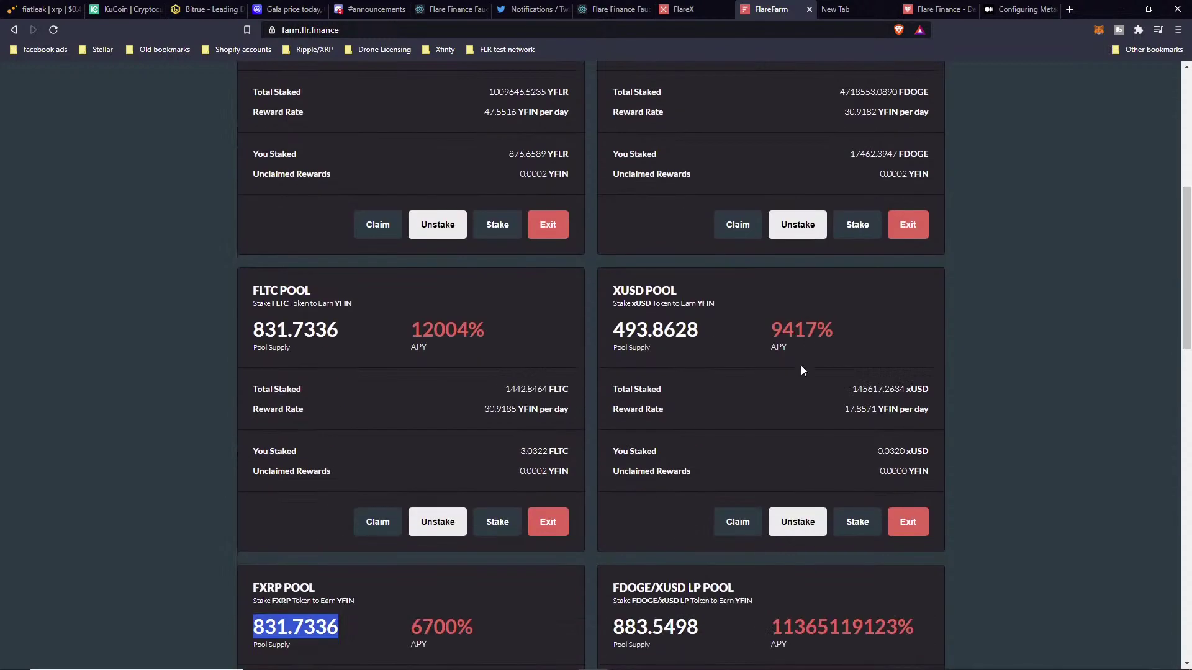
scroll(791, 403, "up", 6)
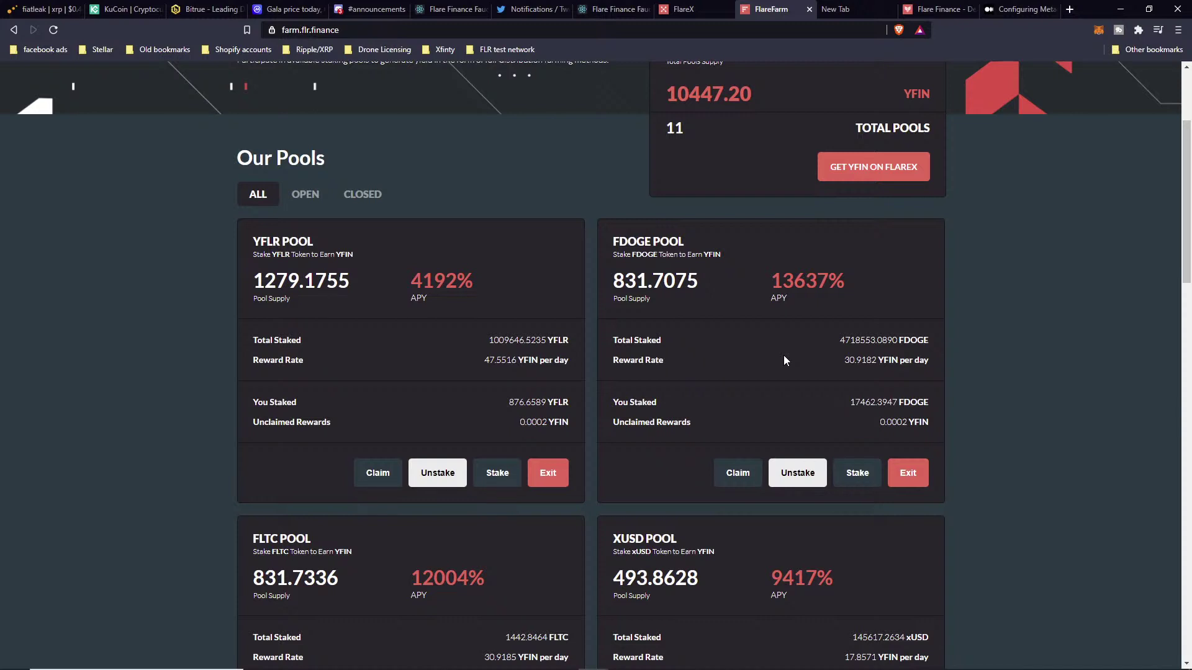
scroll(798, 369, "up", 3)
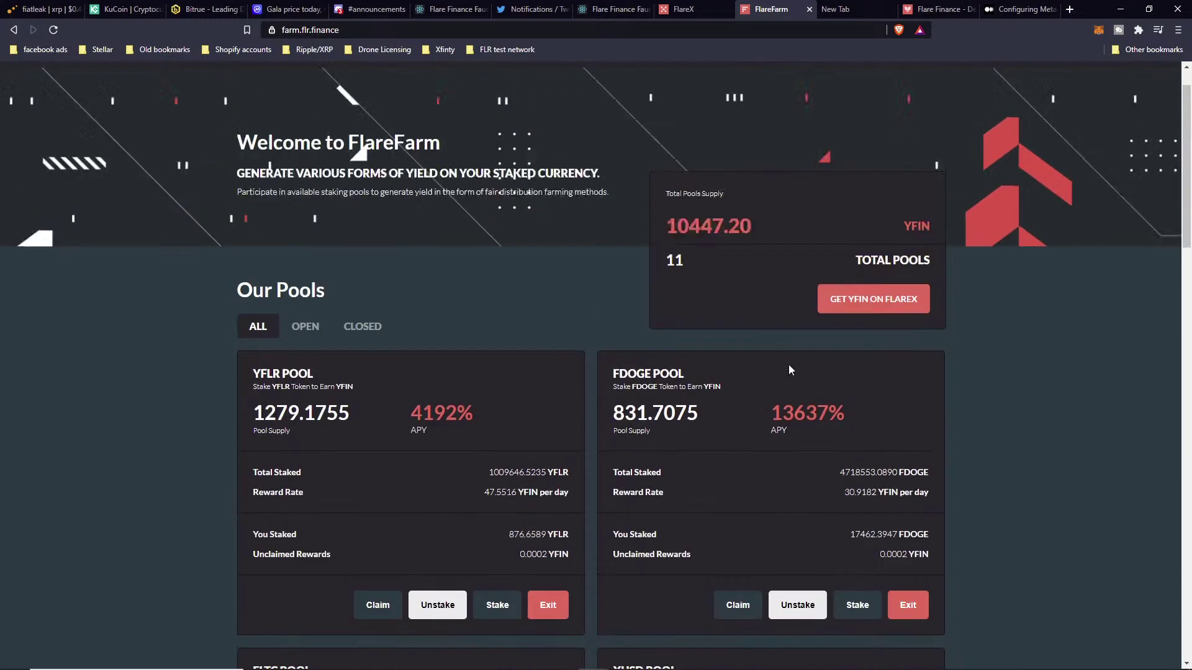
Examine the LP pools' APY, total staked and own staked amounts, including xUSD/YFLR, YFIN/xUSD, FLTC/xUSD, FXRP/xUSD and YFLR/YFIN
scroll(755, 444, "down", 6)
scroll(985, 472, "down", 10)
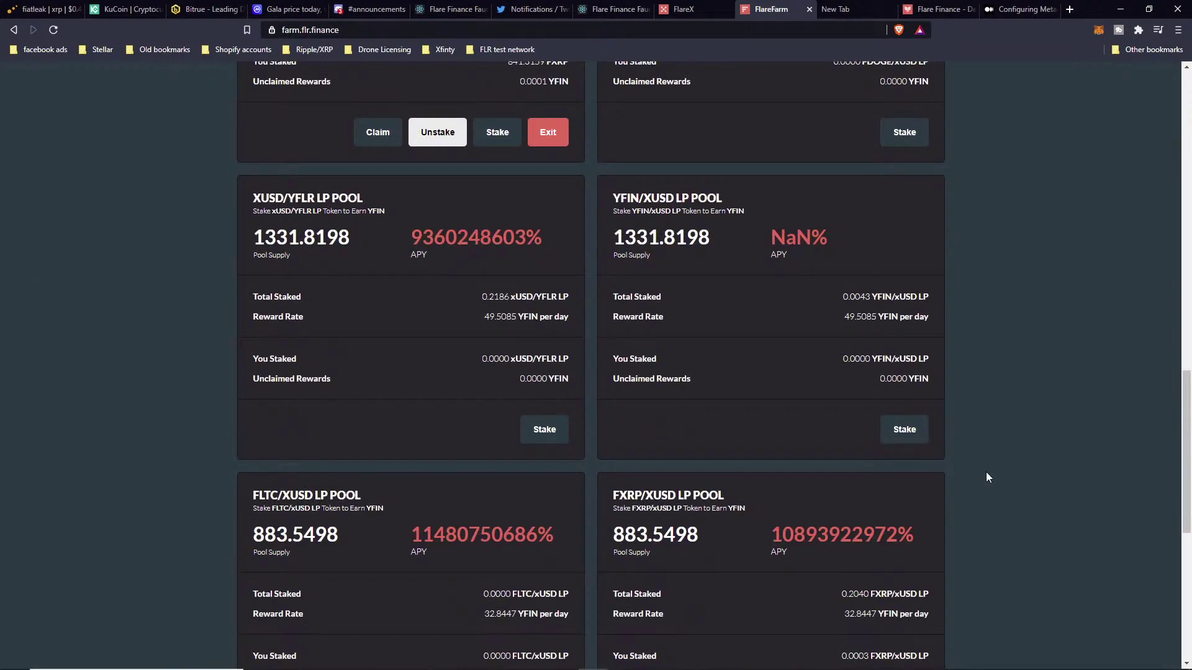
scroll(782, 420, "down", 3)
scroll(690, 410, "down", 2)
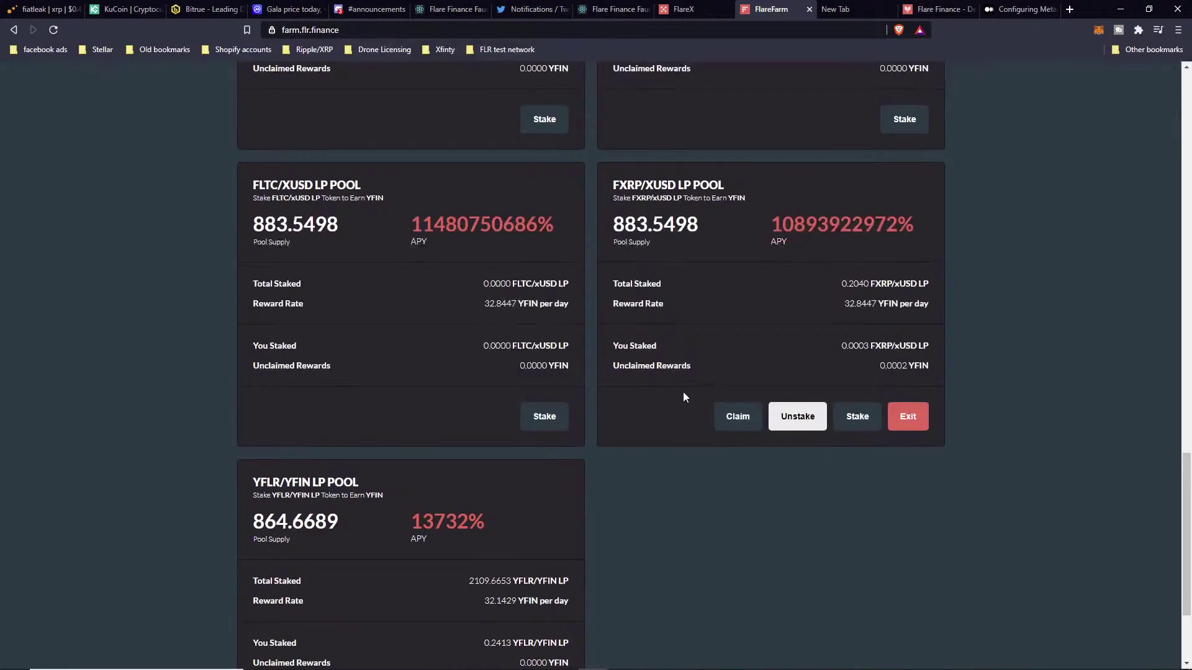
scroll(708, 379, "up", 4)
scroll(714, 371, "up", 8)
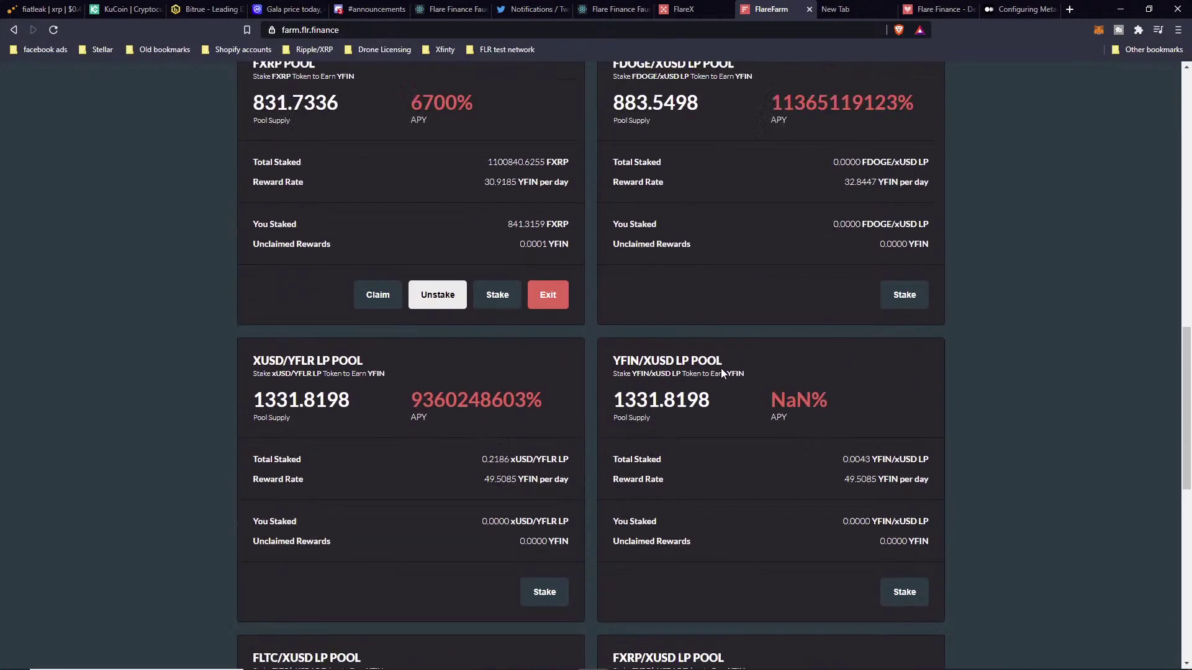
scroll(690, 373, "up", 8)
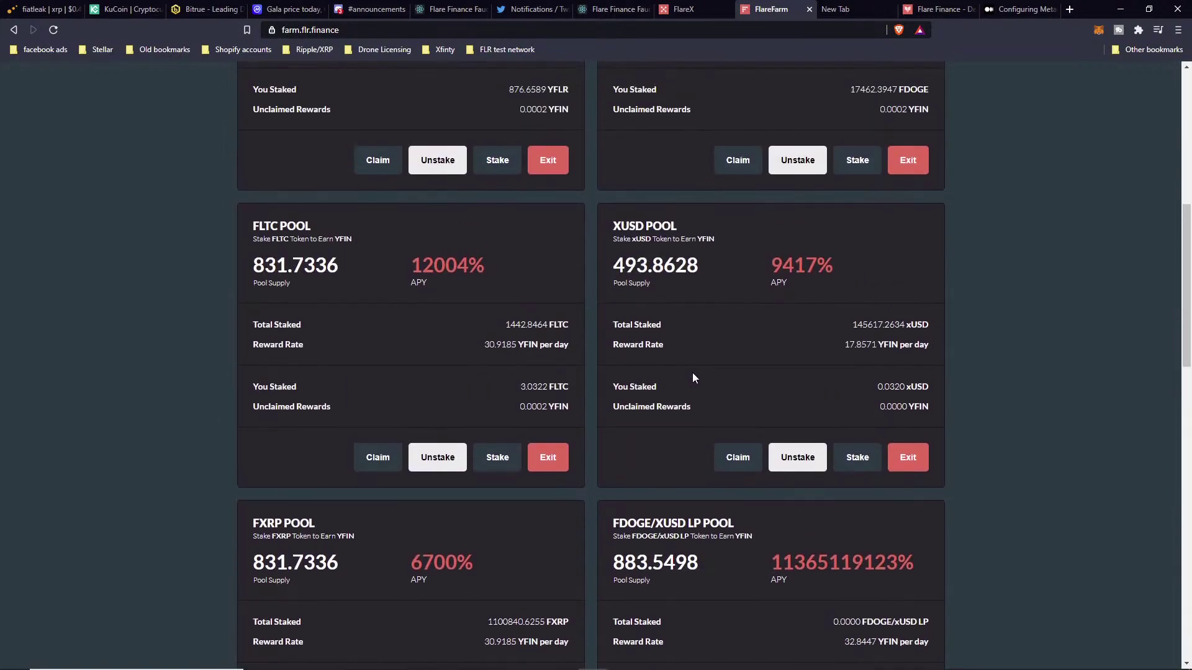
scroll(815, 407, "down", 14)
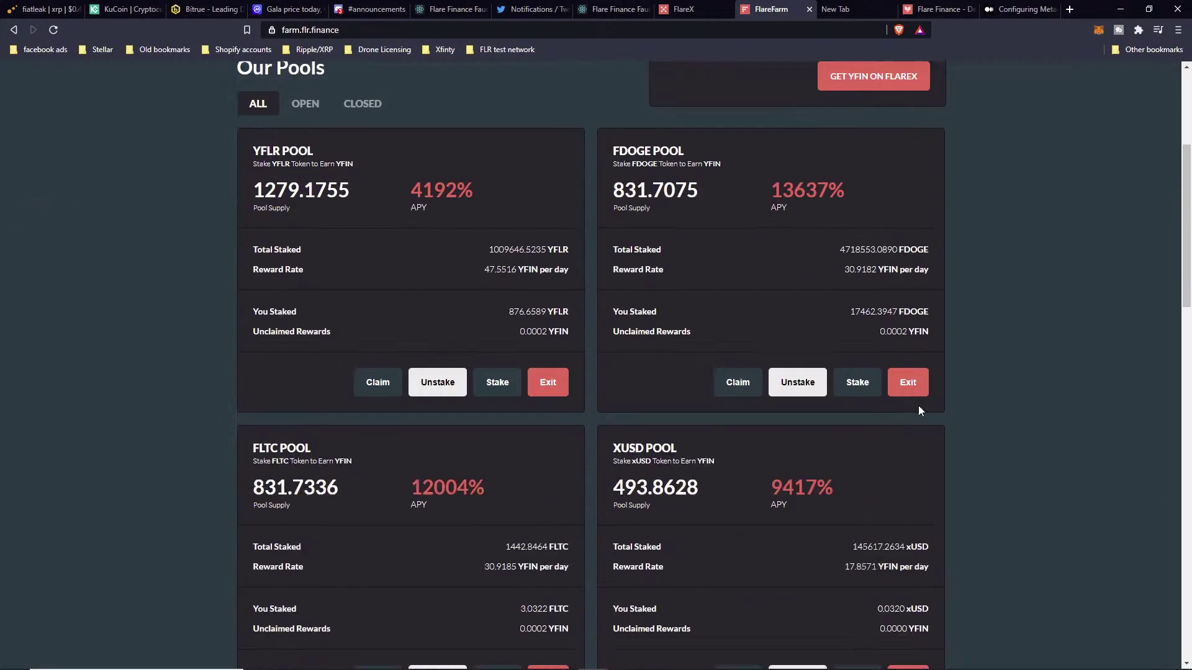
scroll(869, 397, "down", 1)
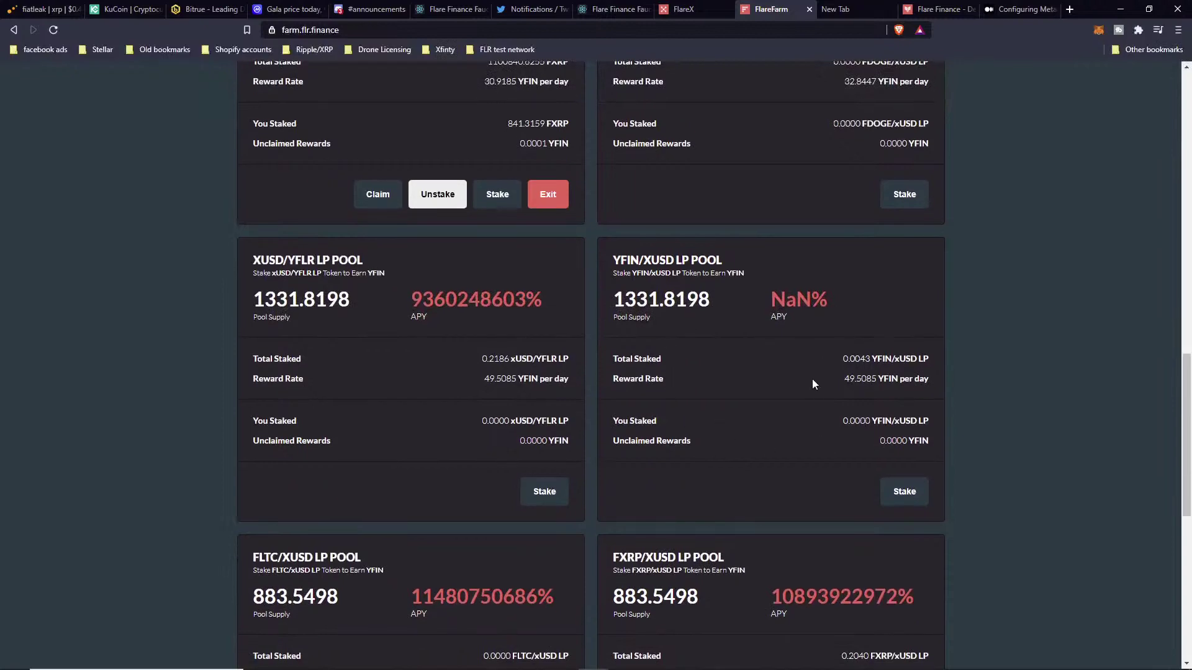
scroll(758, 366, "up", 12)
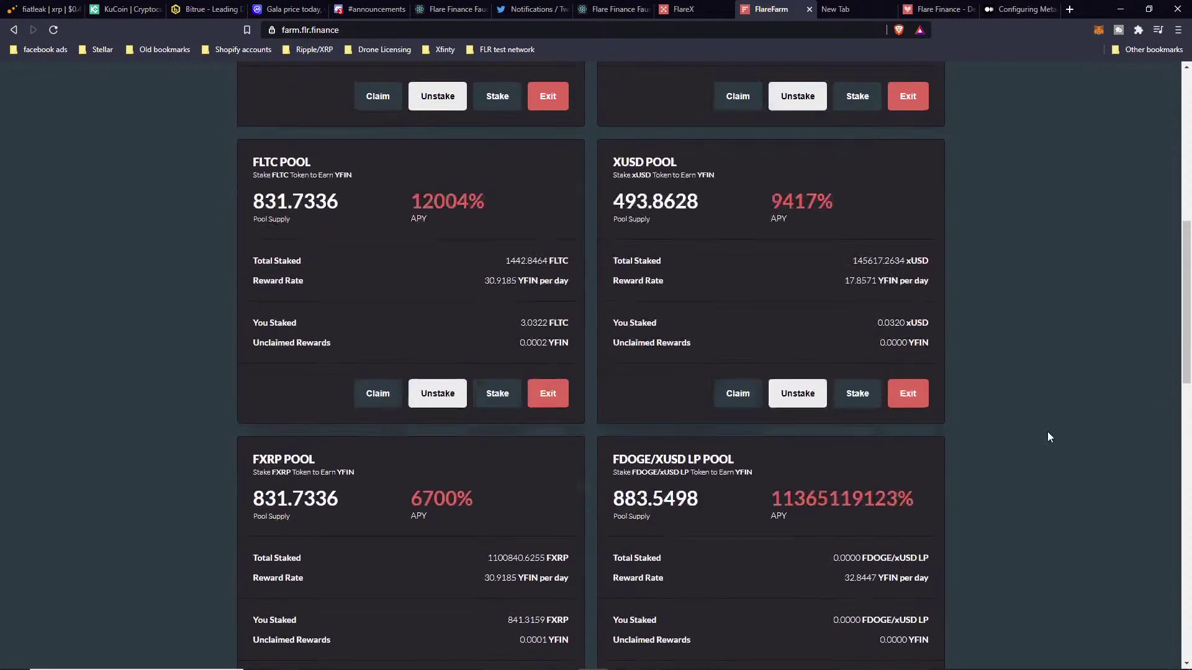
Open the liquidity pool page of FlareX and connect the wallet there
scroll(1045, 438, "up", 3)
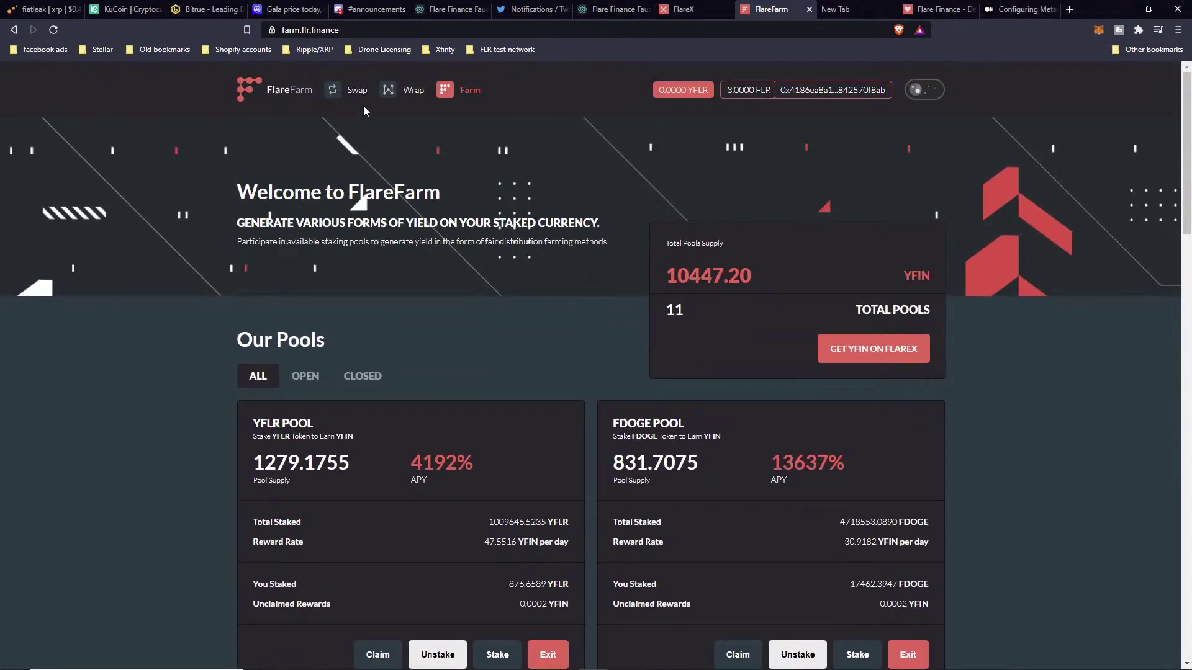
left_click(353, 91)
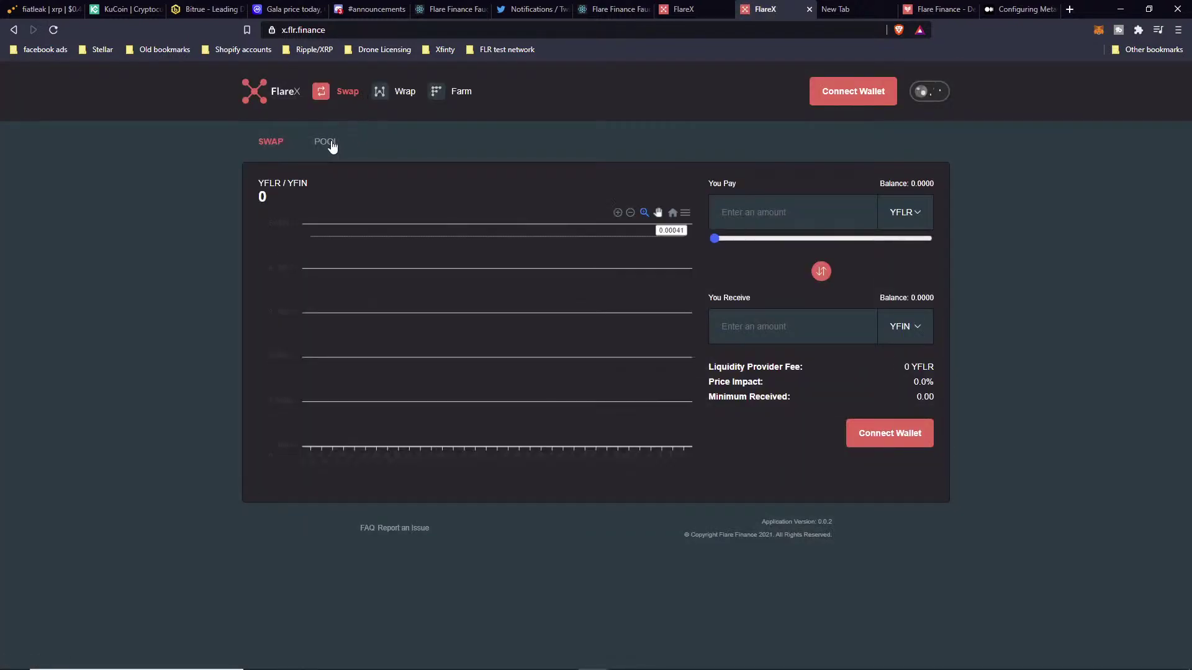
left_click(325, 142)
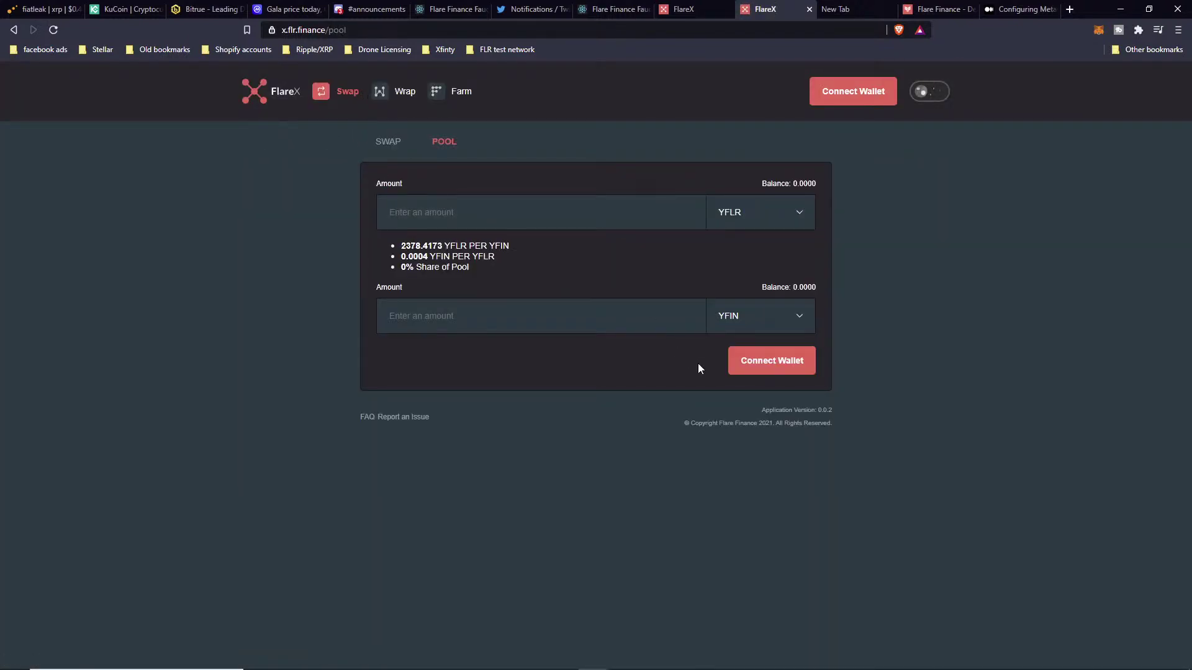
left_click(761, 368)
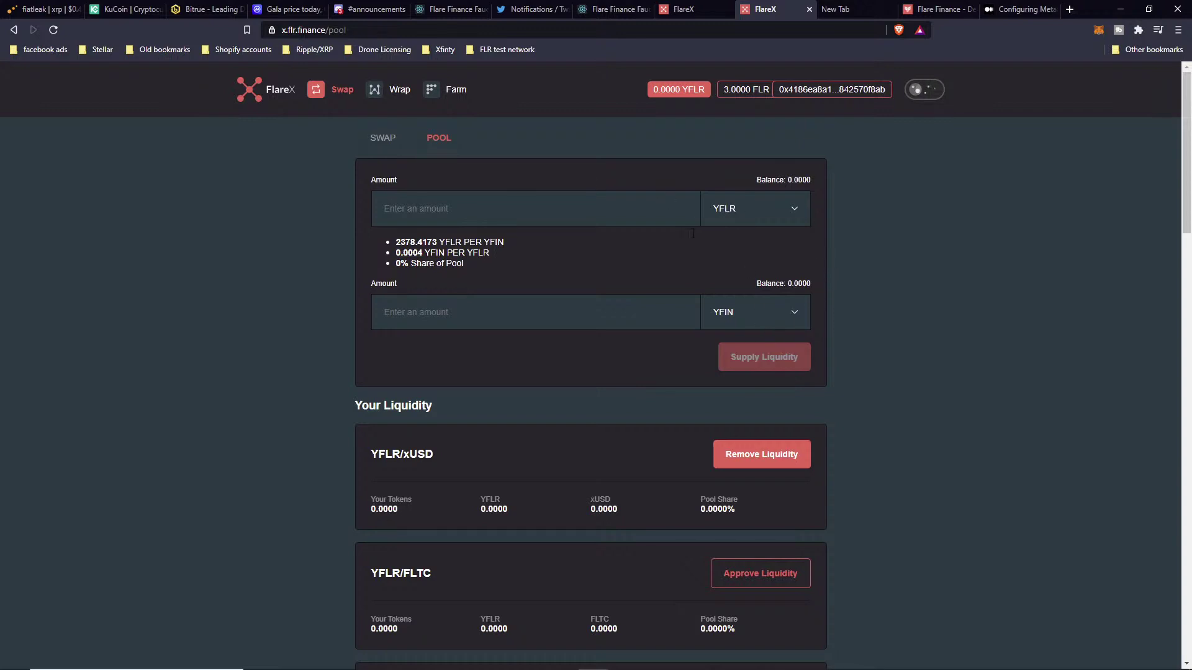
Review the token pairs under Your Liquidity, checking their token amounts, pool share and whether liquidity is approved
scroll(876, 305, "down", 10)
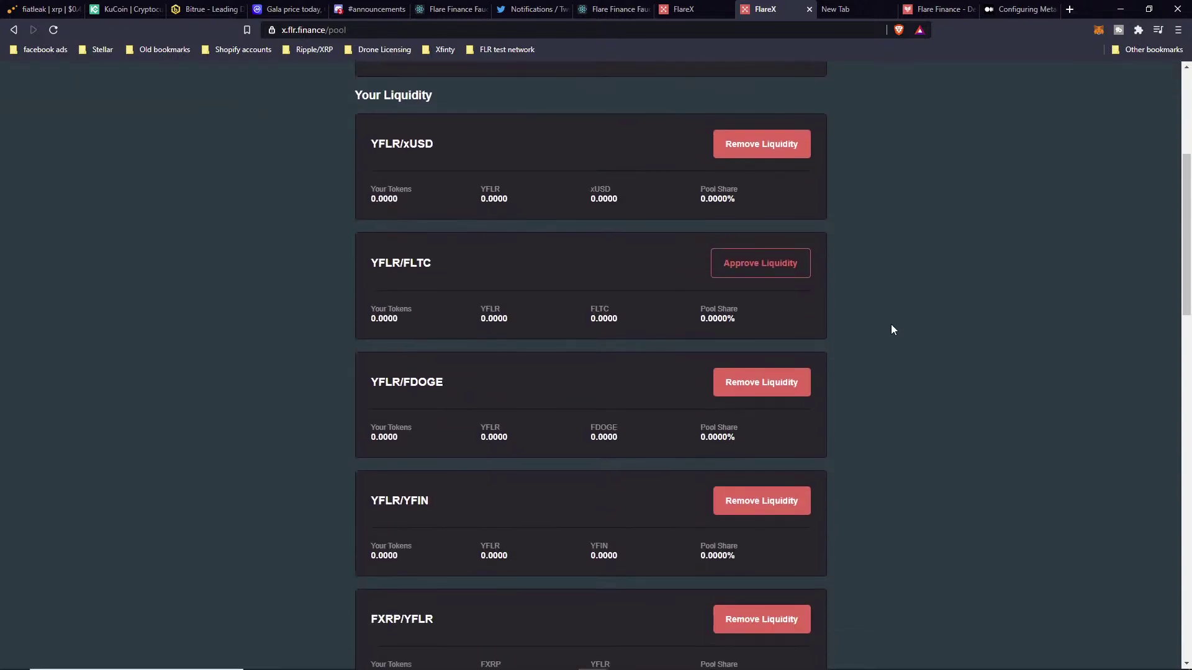
scroll(768, 344, "down", 2)
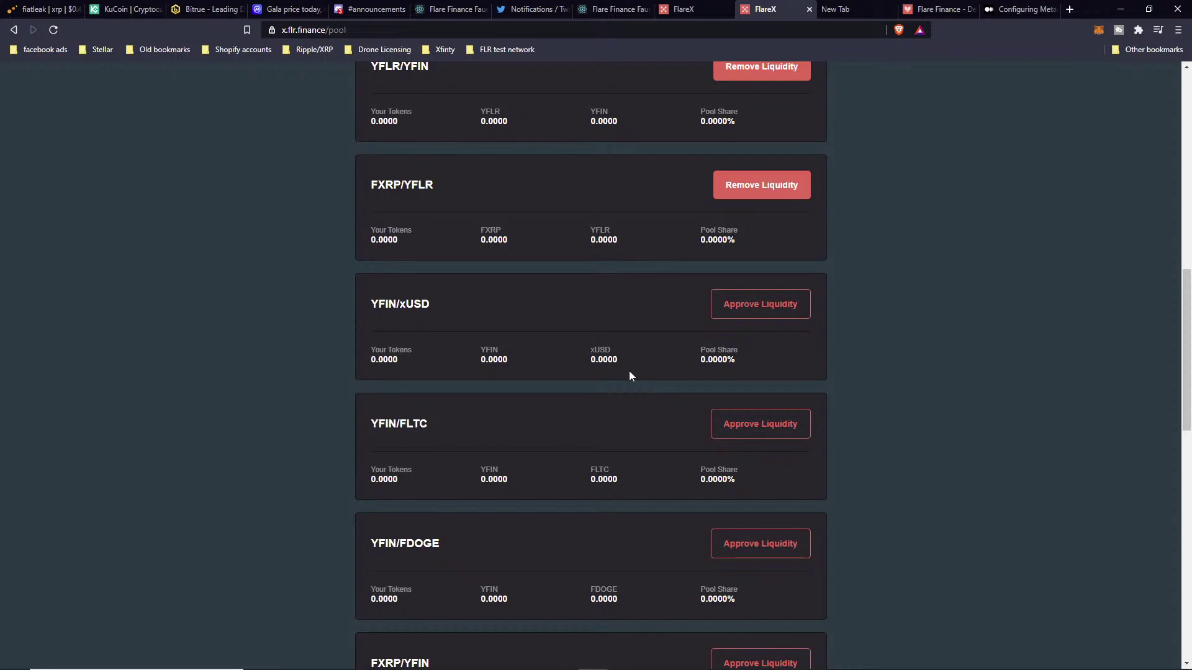
scroll(952, 393, "up", 10)
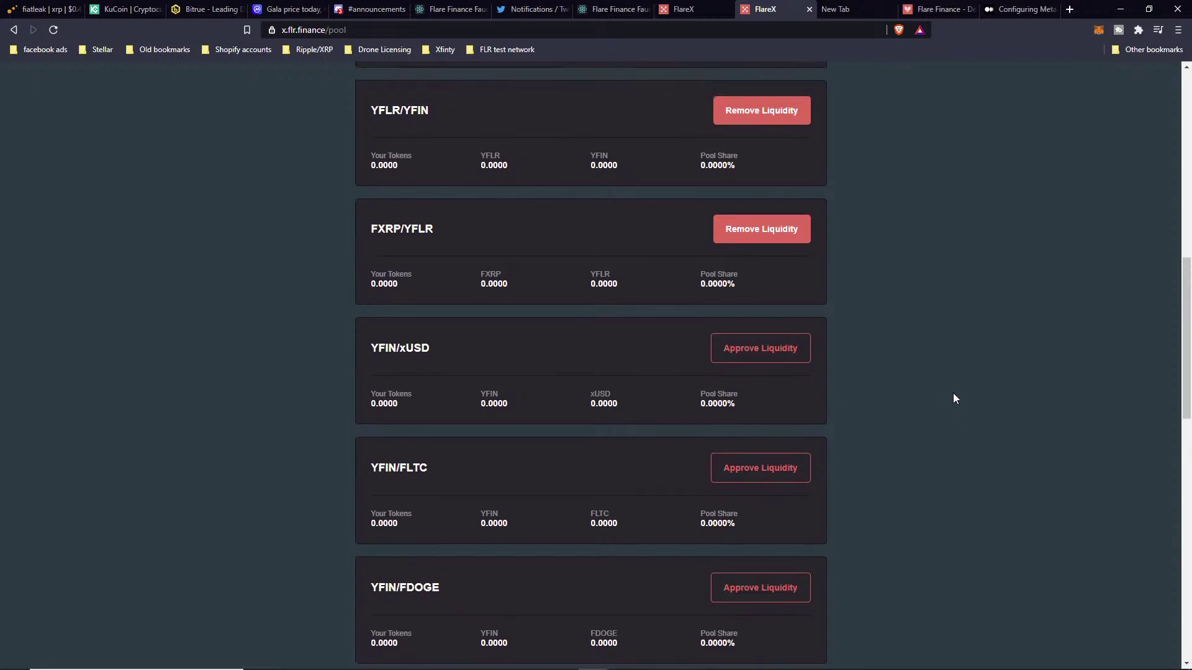
scroll(992, 350, "up", 2)
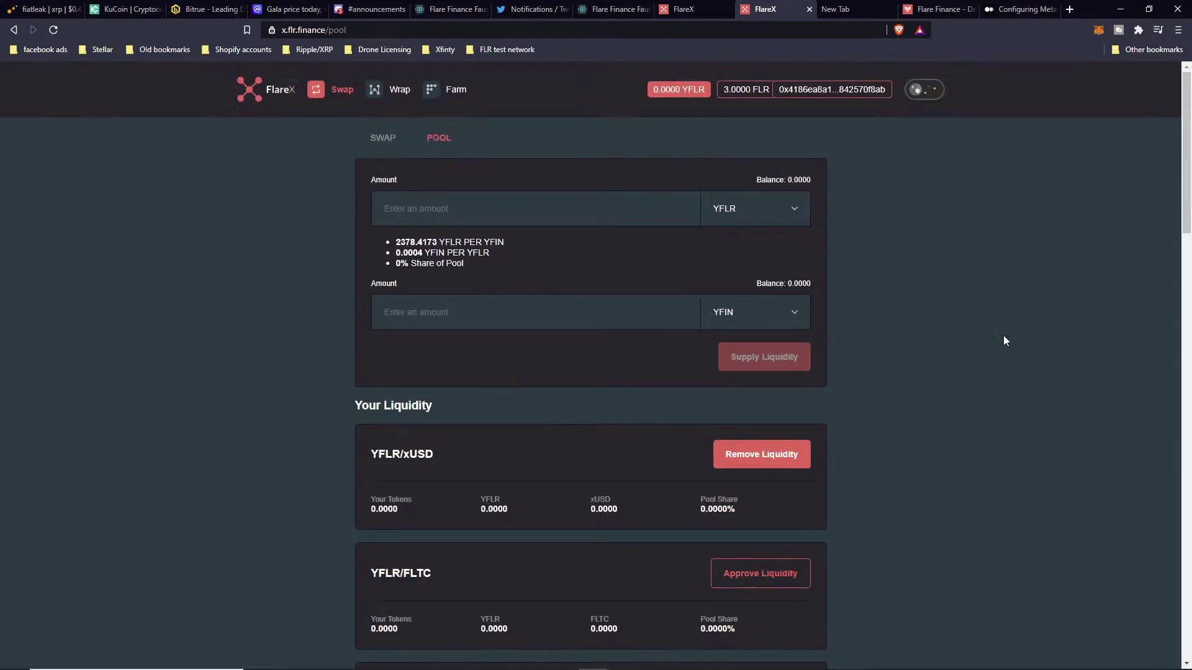